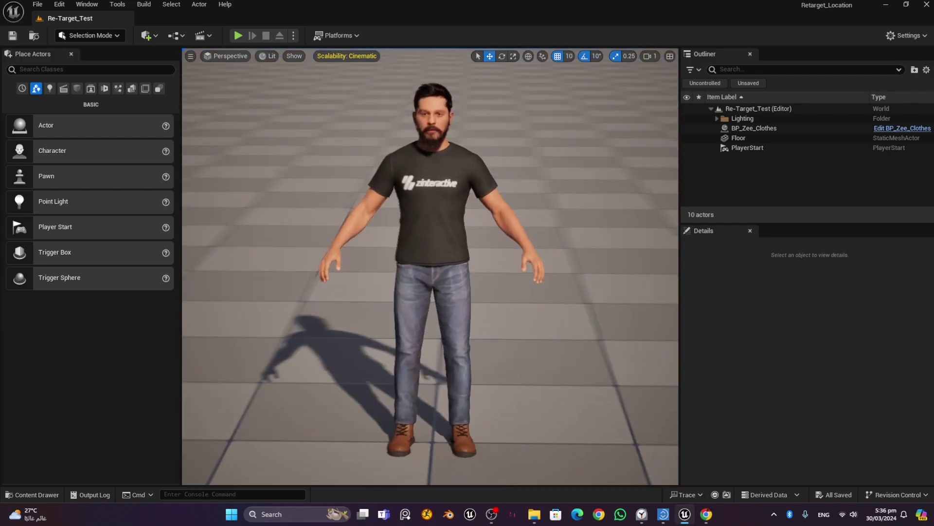
pyautogui.keyDown('alt'); pyautogui.moveTo(430, 267); pyautogui.dragTo(380, 267); pyautogui.keyUp('alt')
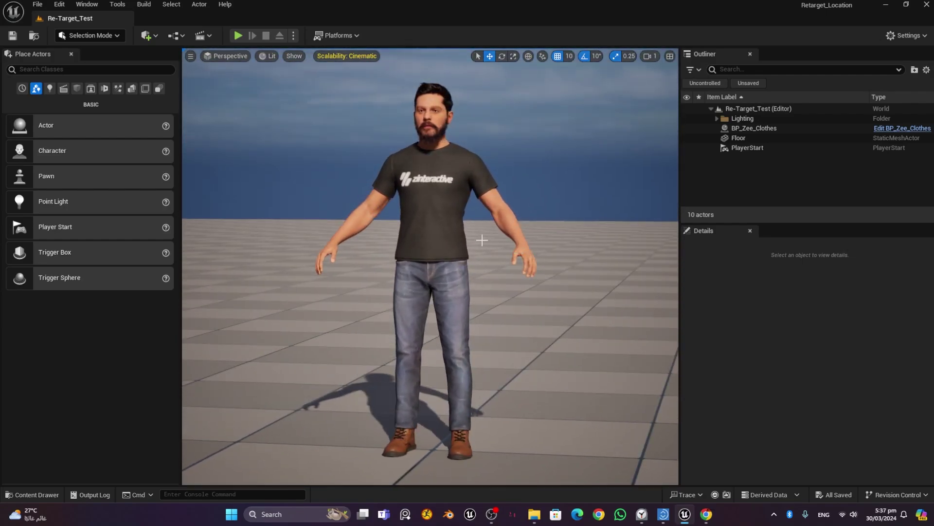
pyautogui.keyDown('alt'); pyautogui.moveTo(445, 242); pyautogui.dragTo(452, 215); pyautogui.keyUp('alt')
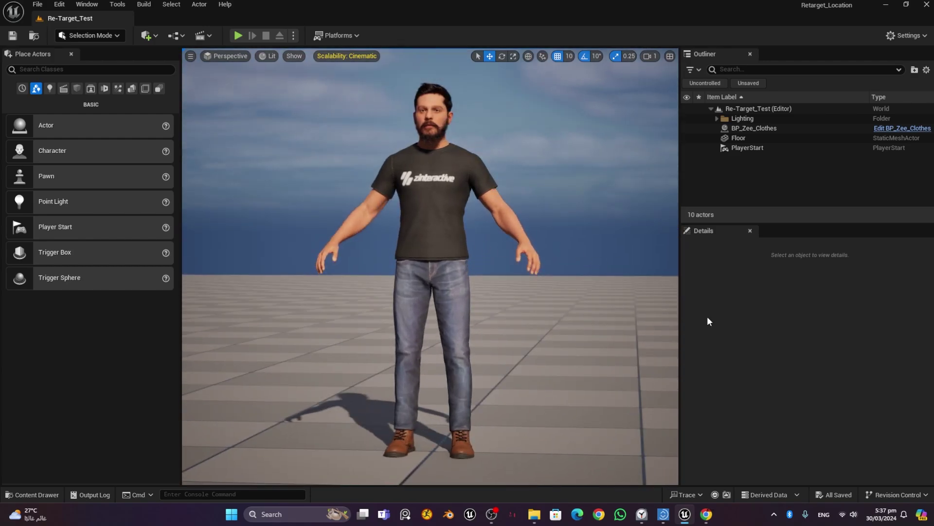
# Switch to Chrome and look through the Sony mocopi product page, including its price, sensors and features
pyautogui.click(707, 514)
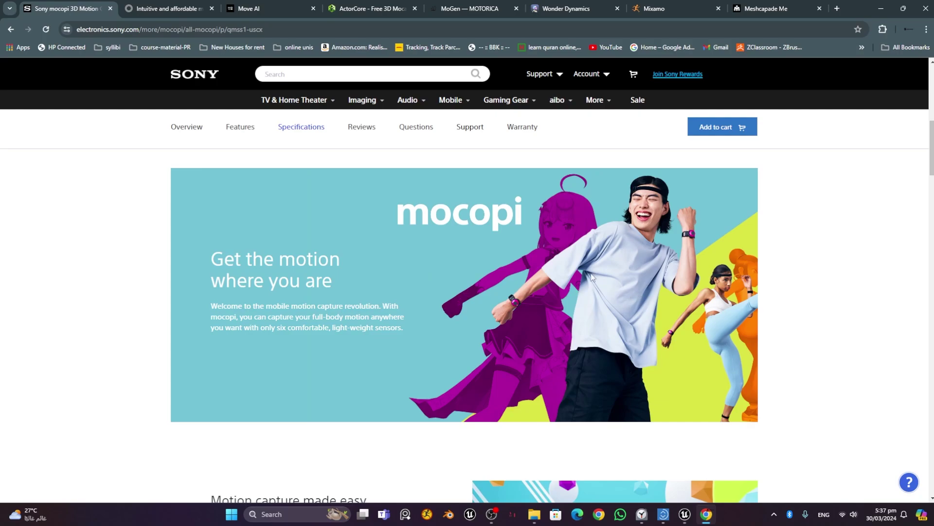
pyautogui.scroll(-3, 591, 277)
pyautogui.scroll(-7, 590, 272)
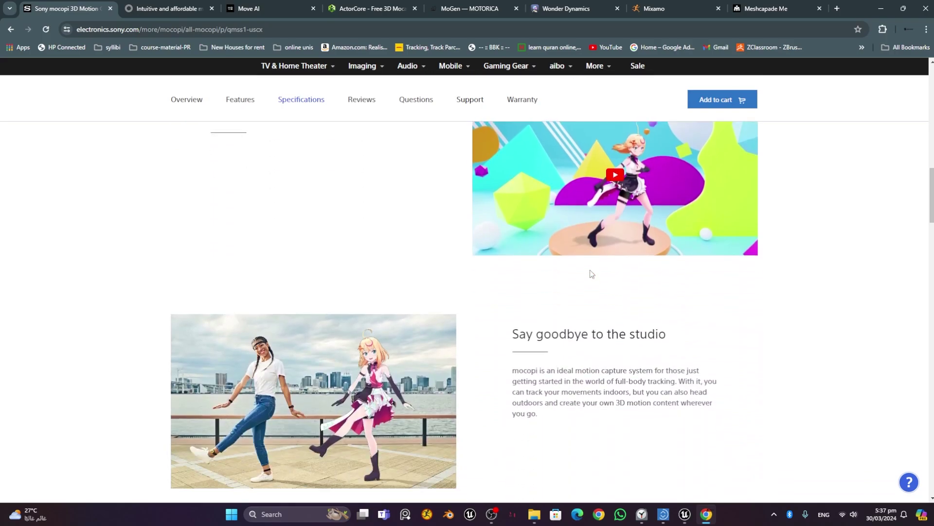
pyautogui.scroll(12, 590, 270)
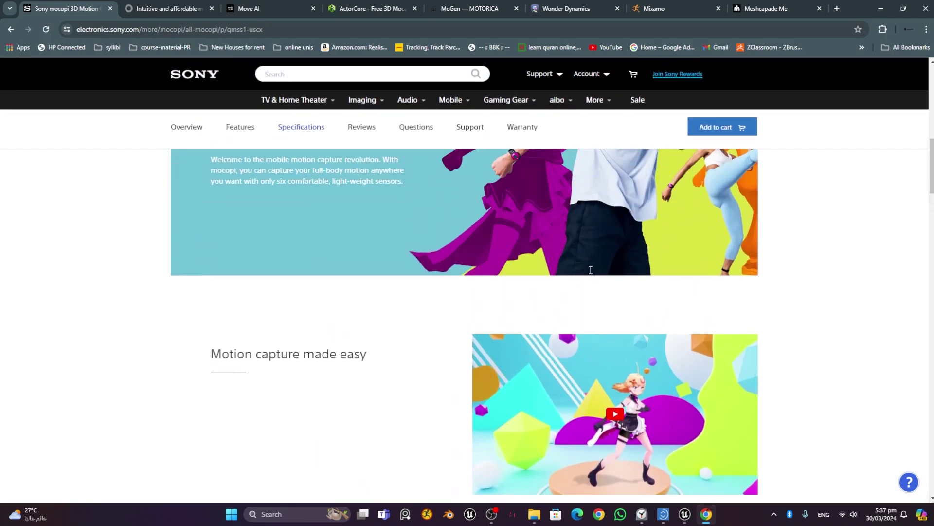
pyautogui.scroll(2, 778, 283)
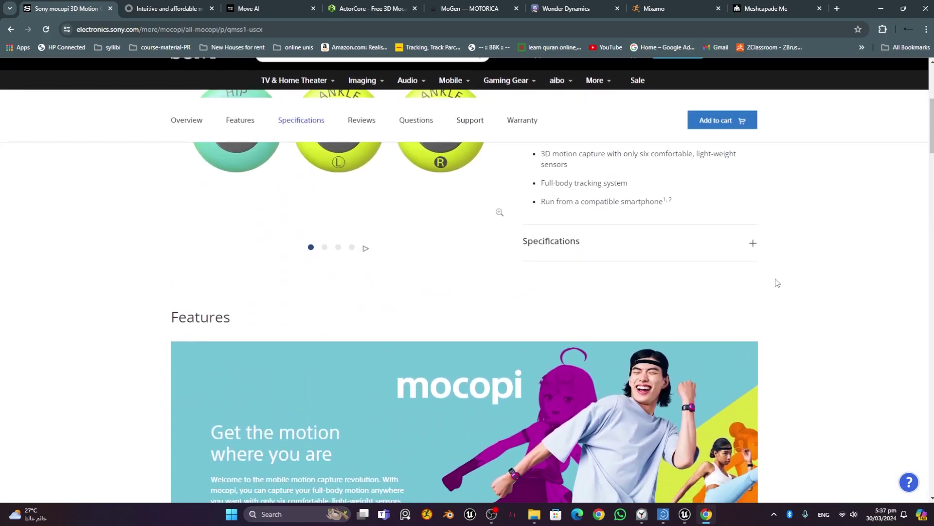
pyautogui.scroll(-3, 777, 283)
pyautogui.scroll(7, 797, 283)
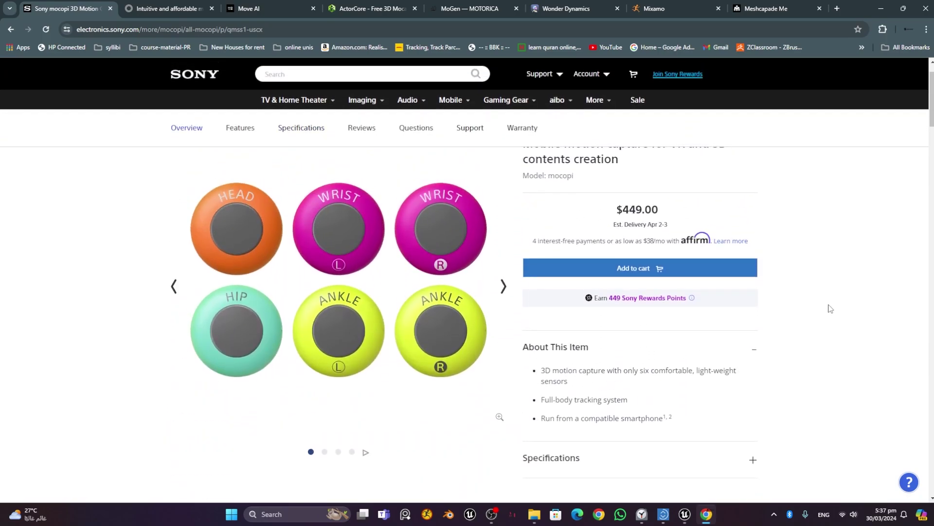
pyautogui.scroll(-9, 831, 308)
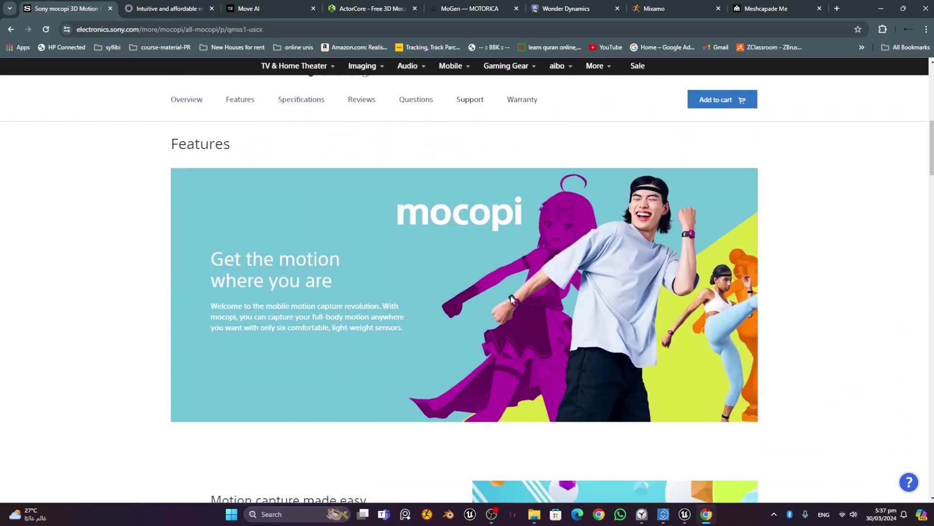
# Look over the open motion-source pages in turn: Rokoko, Move AI, ActorCore, Motorica MoGen, Wonder Dynamics and Mixamo
pyautogui.click(175, 10)
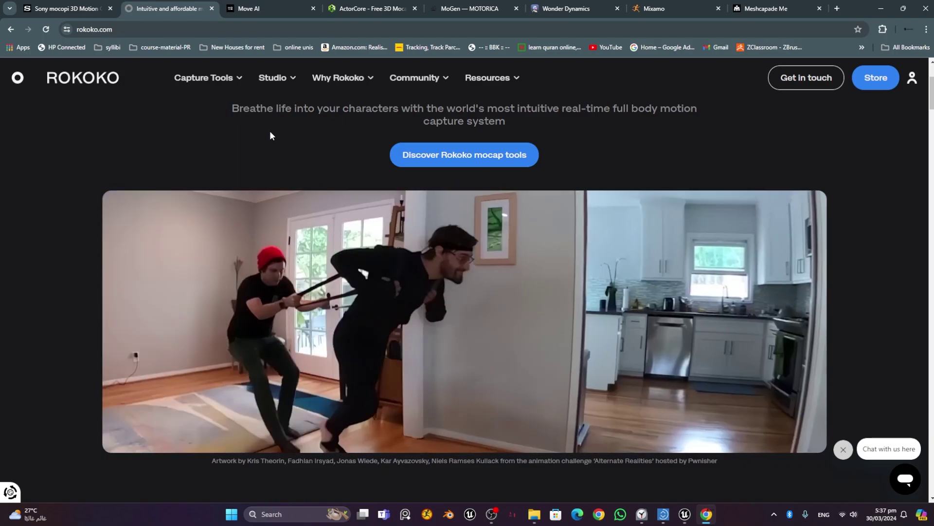
pyautogui.click(260, 11)
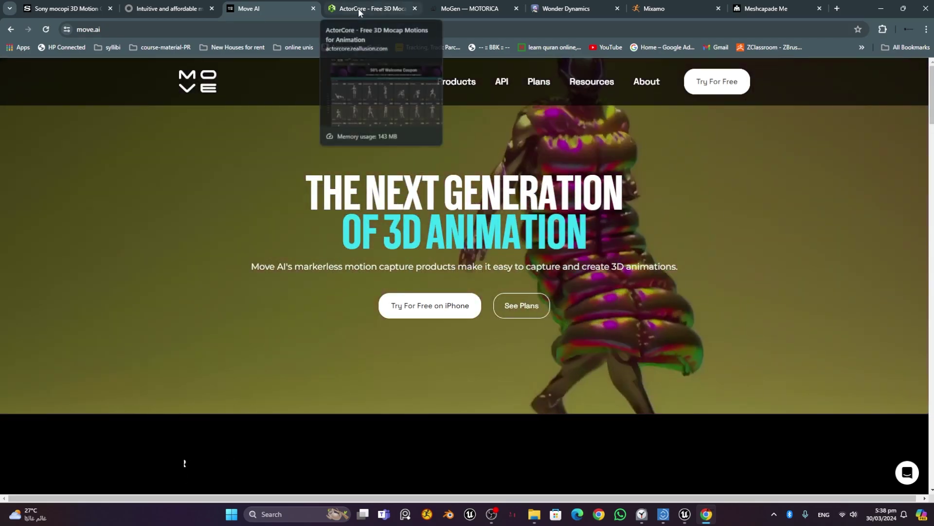
pyautogui.click(353, 15)
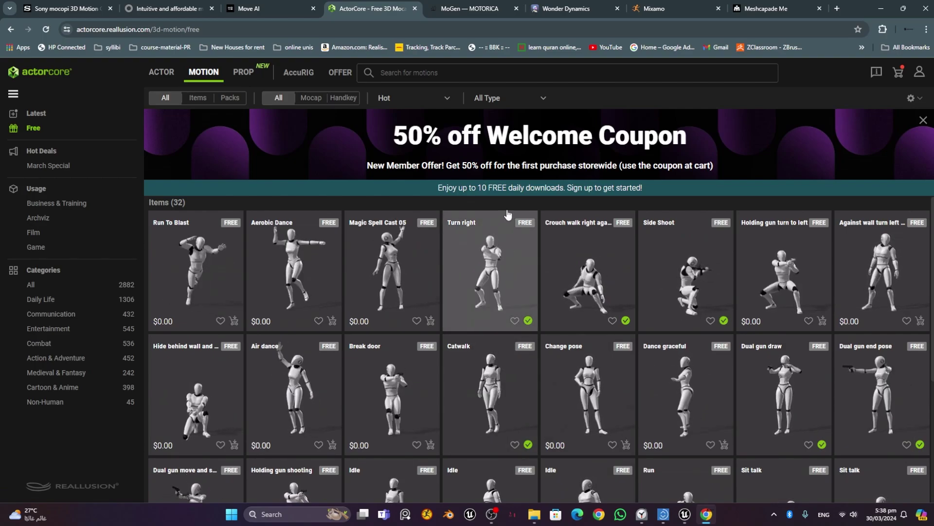
pyautogui.click(471, 12)
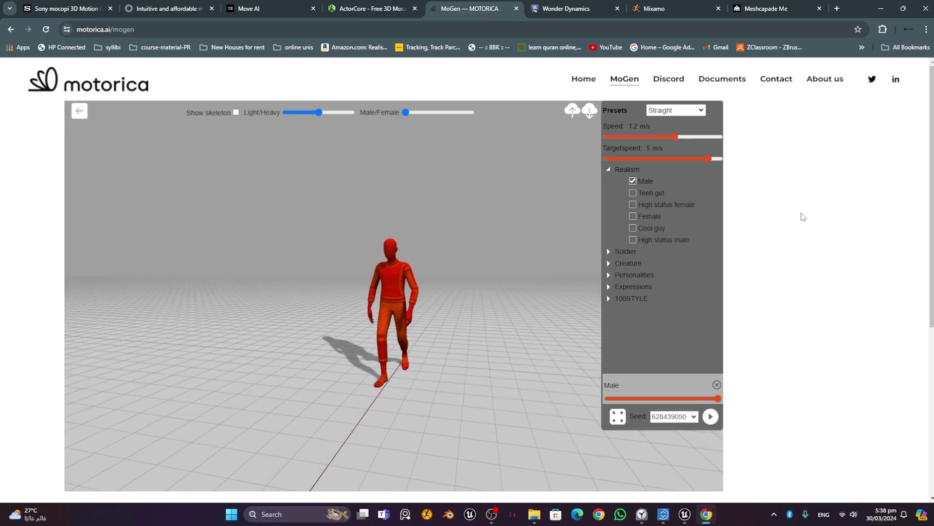
pyautogui.click(575, 10)
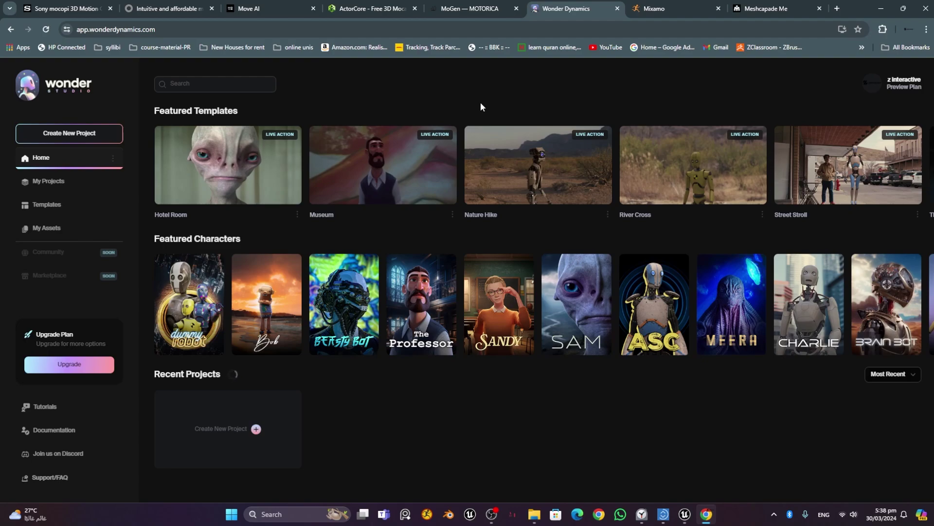
pyautogui.click(662, 11)
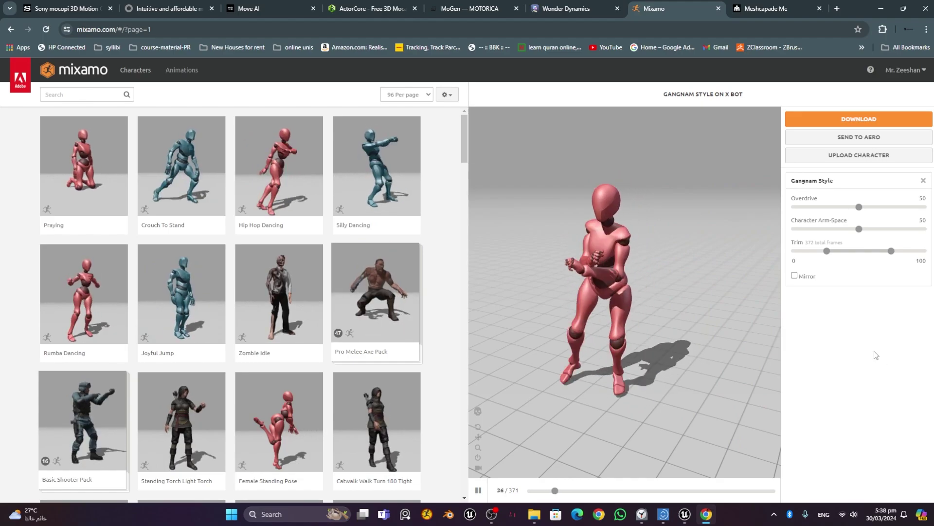
pyautogui.click(685, 514)
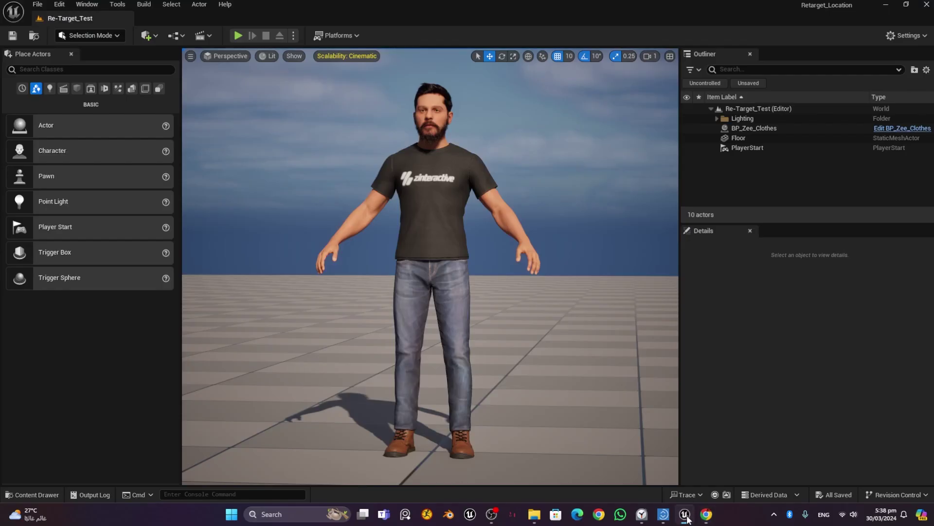
pyautogui.keyDown('alt'); pyautogui.moveTo(507, 215); pyautogui.dragTo(460, 229); pyautogui.keyUp('alt')
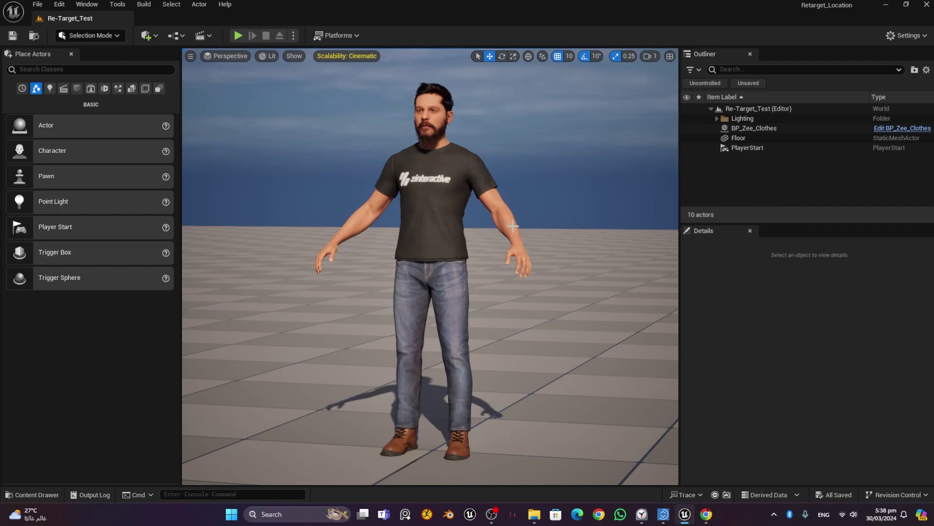
pyautogui.moveTo(450, 222)
pyautogui.keyDown('alt'); pyautogui.mouseDown()
pyautogui.moveTo(514, 225)
pyautogui.moveTo(487, 214)
pyautogui.moveTo(494, 207)
pyautogui.moveTo(450, 218)
pyautogui.mouseUp(); pyautogui.keyUp('alt')
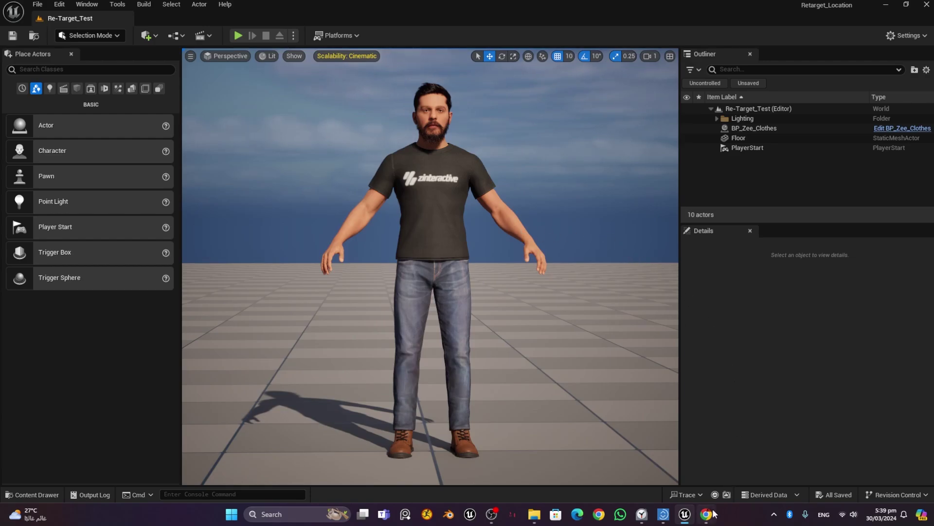
# Download Mixamo's Gangnam Style on X Bot as FBX Binary with skin at 30 fps, saving Gangnam Style.fbx in the Test folder
pyautogui.moveTo(714, 513)
pyautogui.click(725, 471)
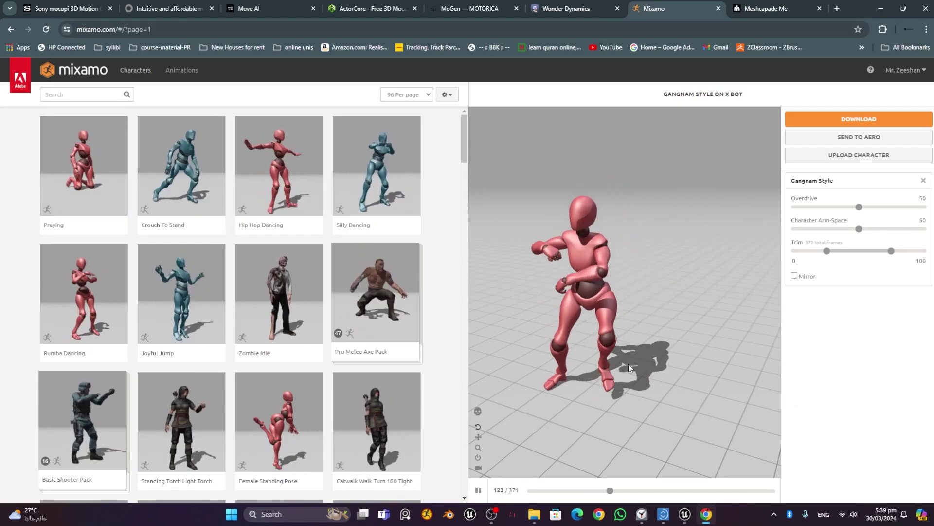
pyautogui.click(858, 121)
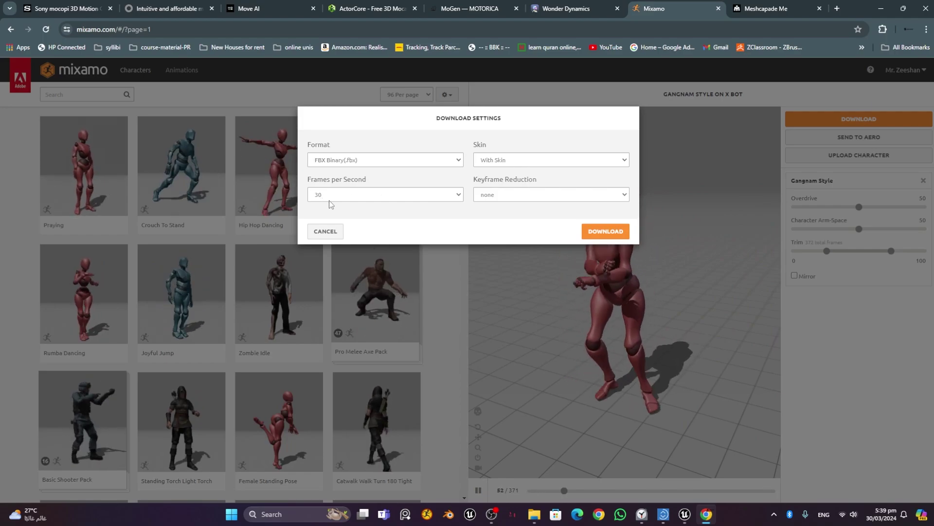
pyautogui.click(605, 233)
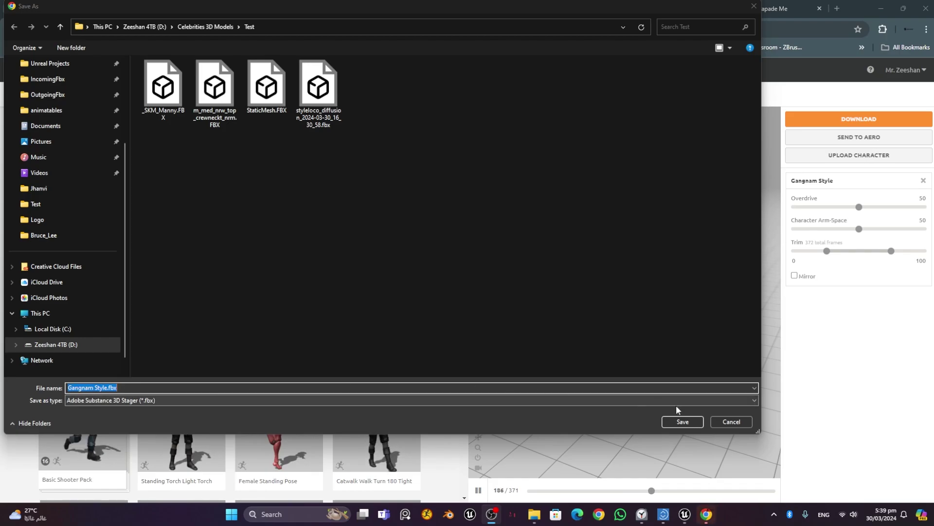
pyautogui.click(682, 421)
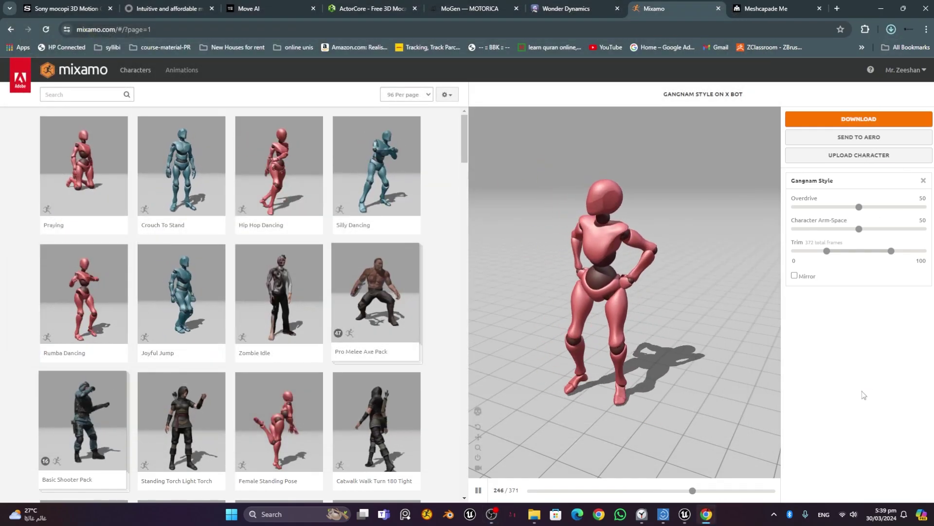
# Switch to the Meshcapade avatar editor, dismiss the avatar display notice, and preview several of the suggested animations on the male avatar
pyautogui.click(747, 9)
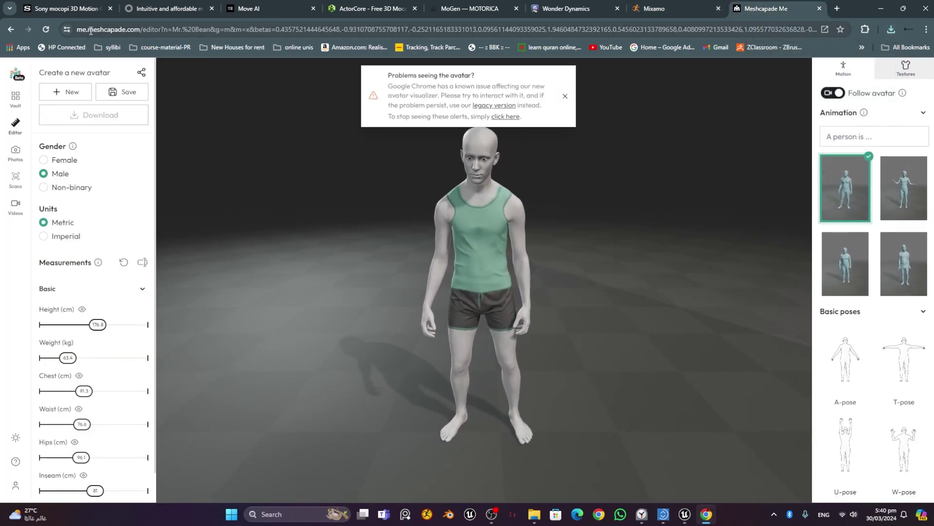
pyautogui.click(569, 98)
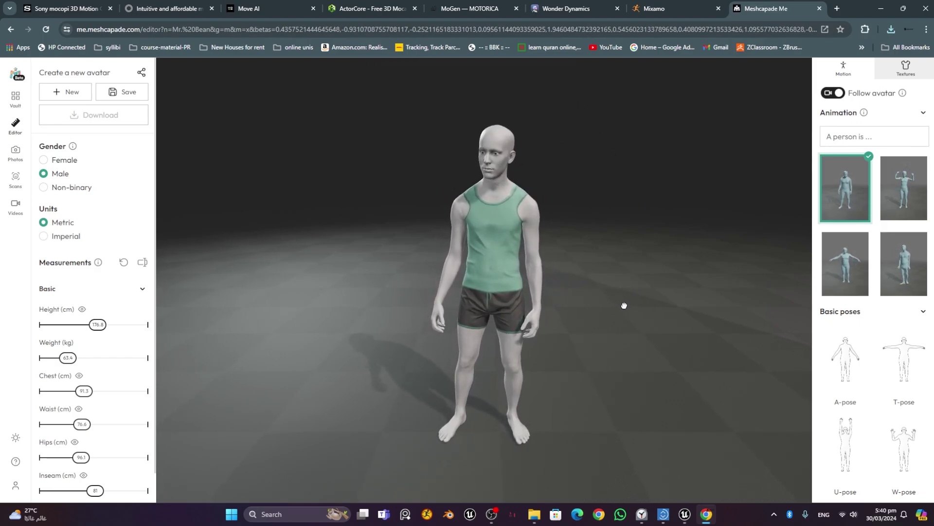
pyautogui.moveTo(596, 290)
pyautogui.mouseDown()
pyautogui.moveTo(648, 300)
pyautogui.moveTo(798, 295)
pyautogui.moveTo(603, 288)
pyautogui.mouseUp()
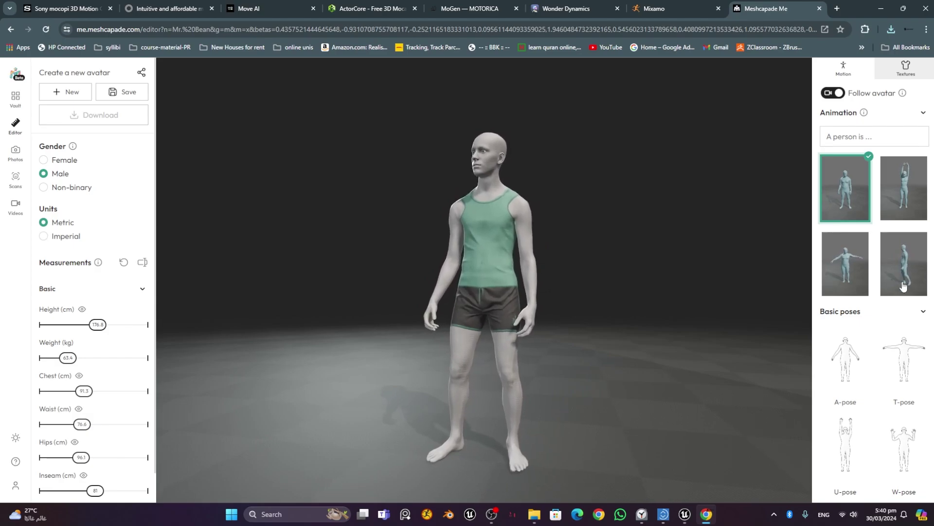
pyautogui.click(849, 284)
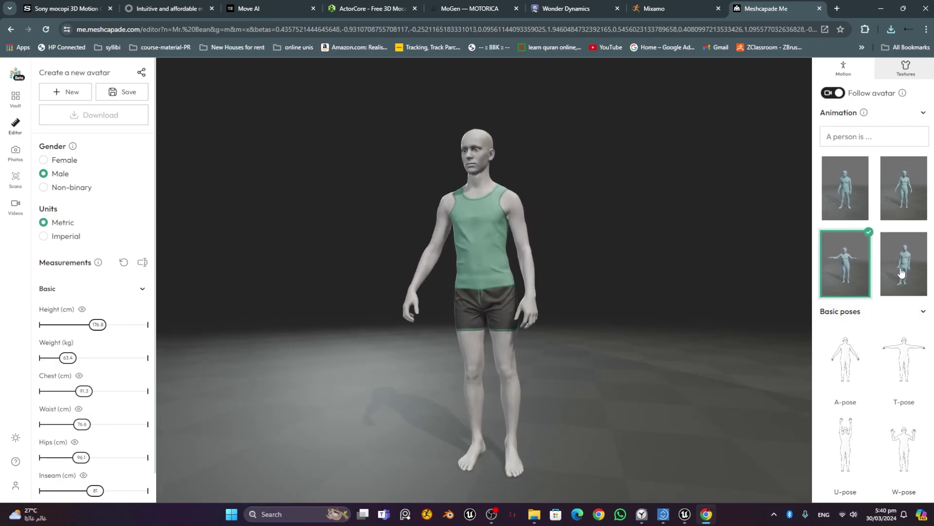
pyautogui.click(893, 207)
pyautogui.click(848, 180)
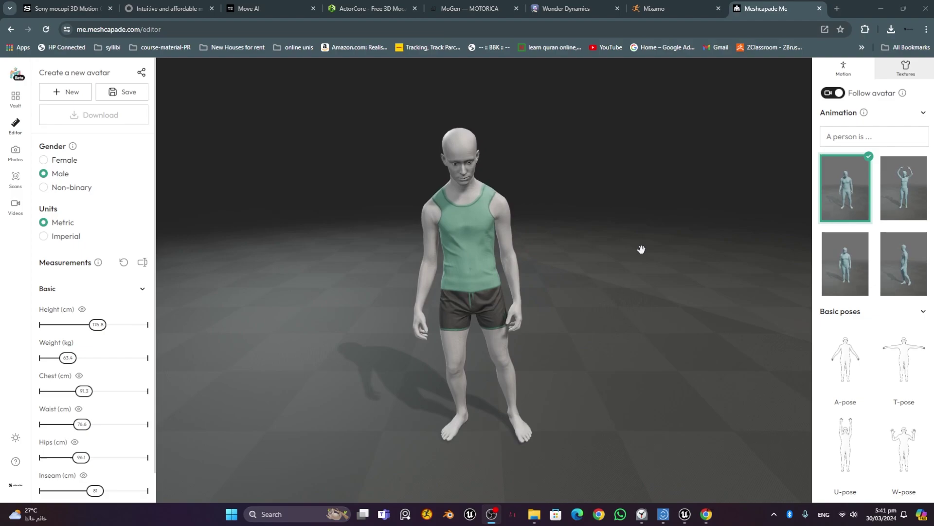
# Generate avatar animations from the text prompt "A person is doing crazy dance"
pyautogui.click(880, 136)
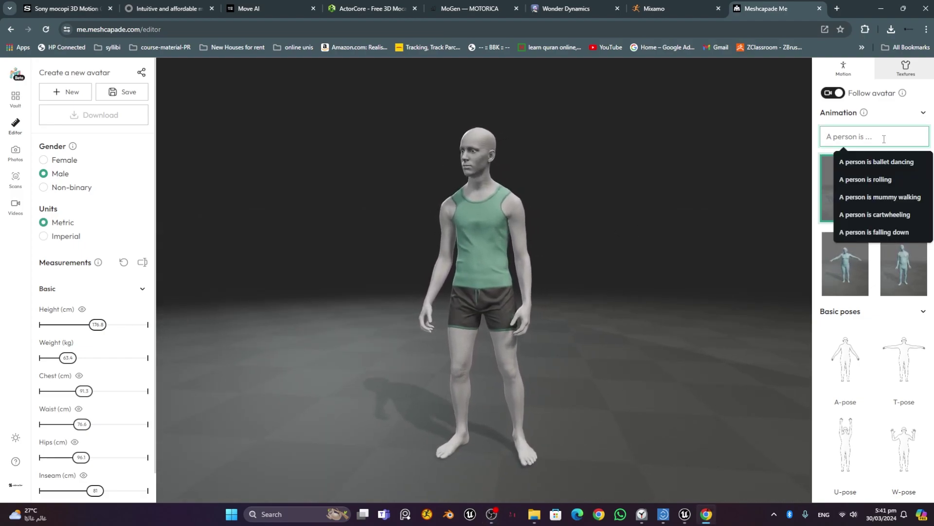
pyautogui.write('Q')
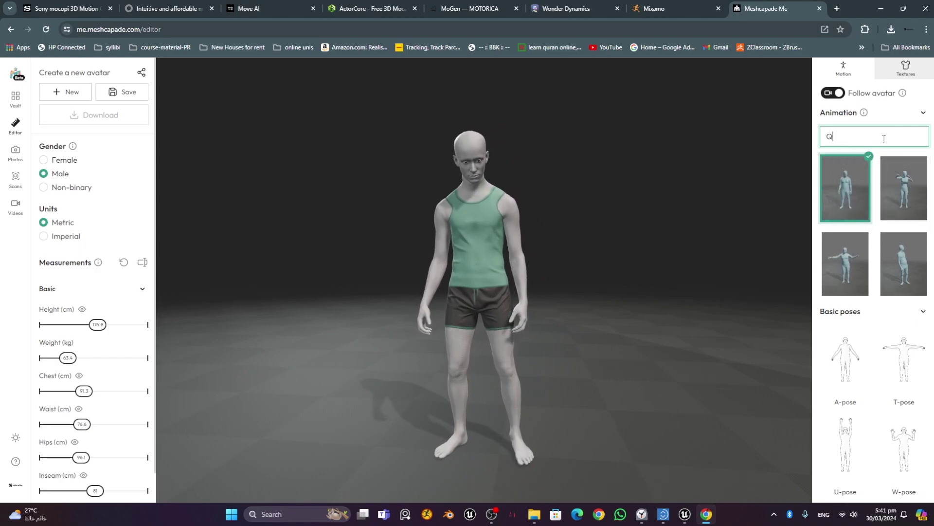
pyautogui.write('A')
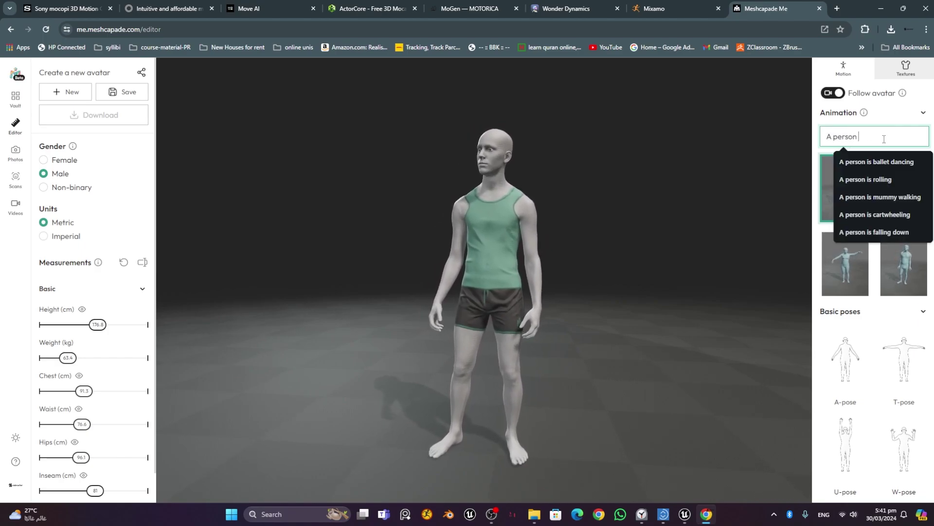
pyautogui.write(' person')
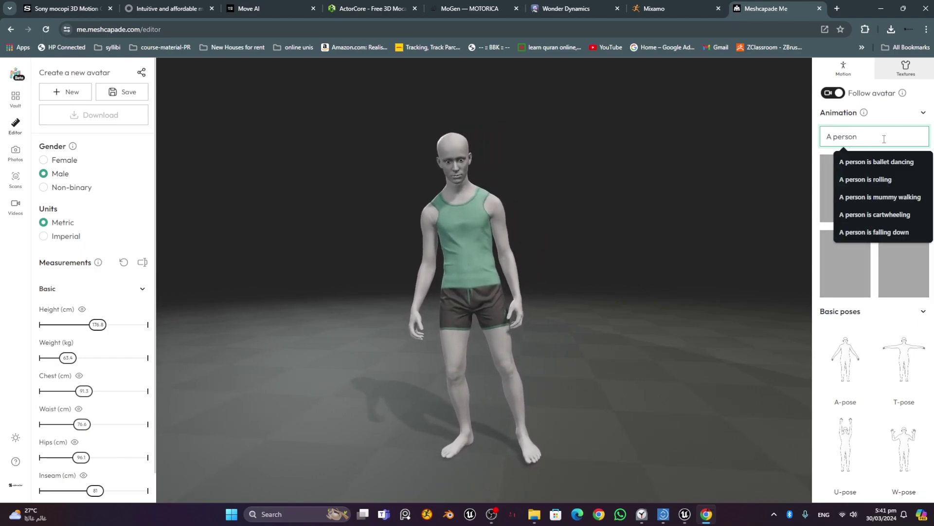
pyautogui.write(' is doing')
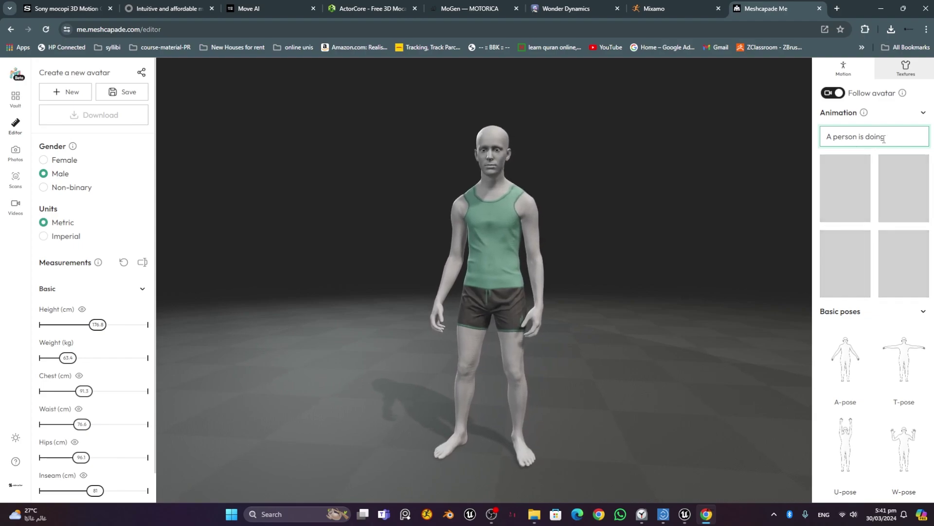
pyautogui.write(' crazy dance')
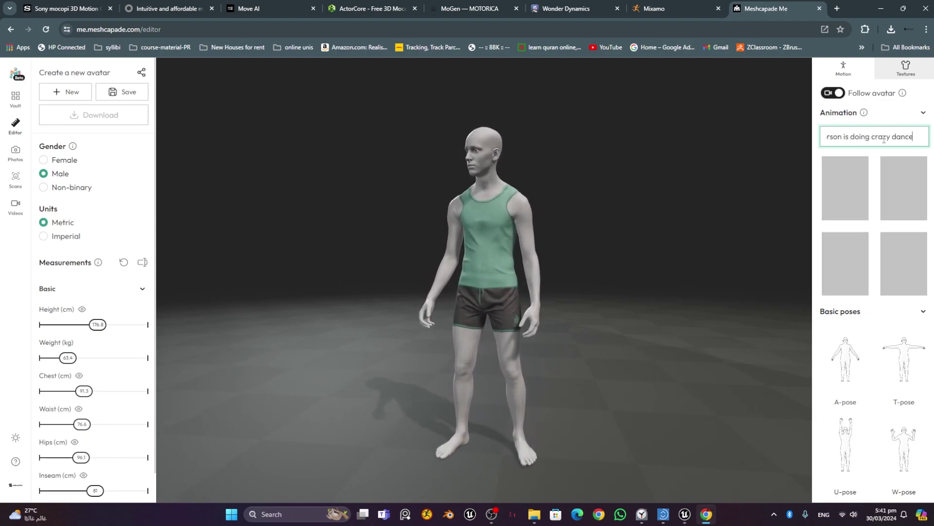
pyautogui.press('Return')
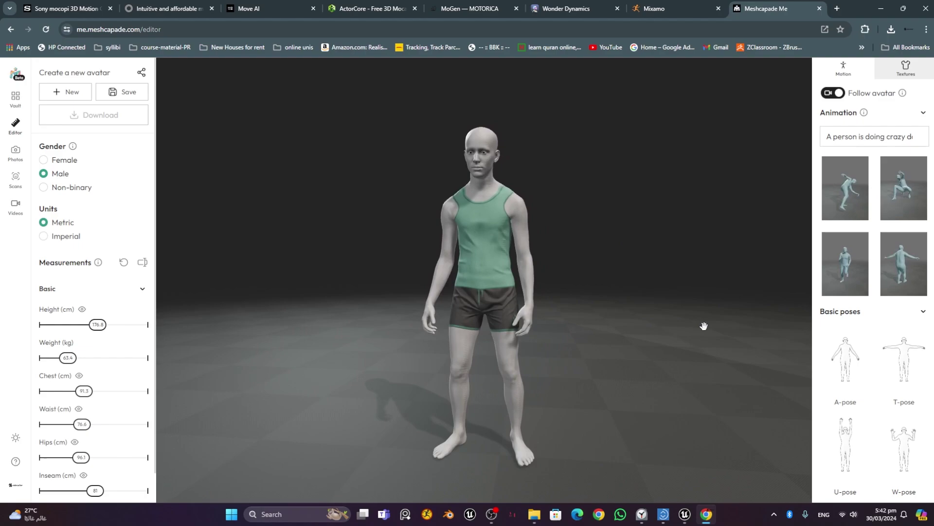
# Apply the third generated dance animation to the avatar and view the motion from another angle and farther away
pyautogui.click(865, 276)
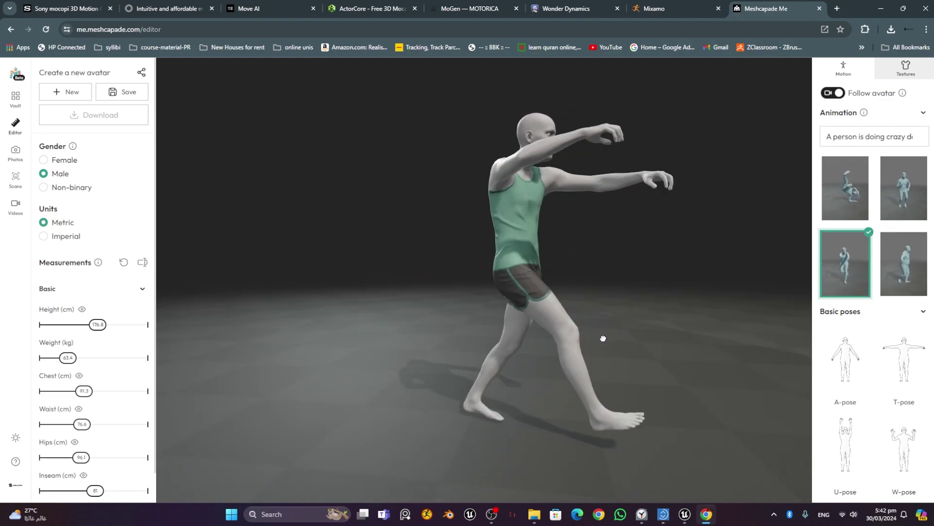
pyautogui.moveTo(603, 338)
pyautogui.mouseDown()
pyautogui.moveTo(492, 331)
pyautogui.moveTo(495, 339)
pyautogui.mouseUp()
pyautogui.scroll(-3, 495, 339)
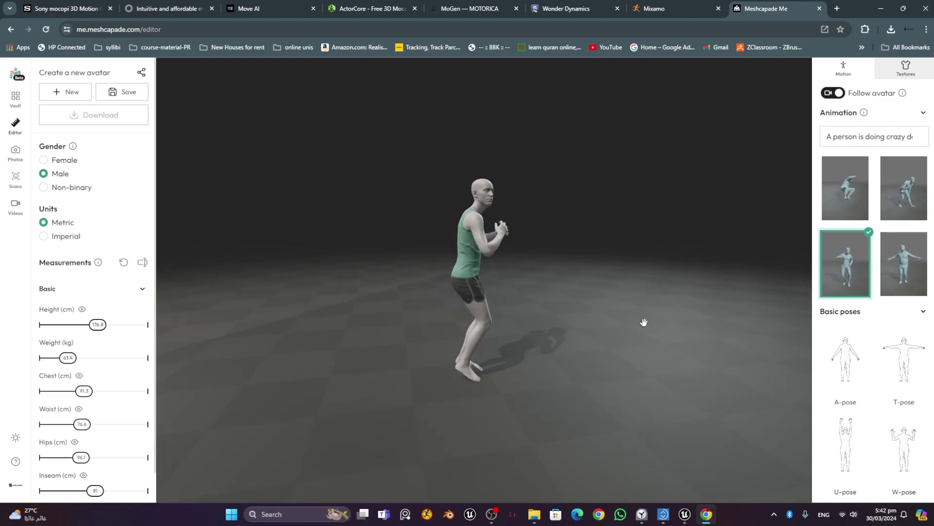
# Generate animations from the prompt "A person doing funny wal", apply the fourth result to the avatar and view it from another angle
pyautogui.click(859, 137)
pyautogui.hotkey('ctrl', 'a')
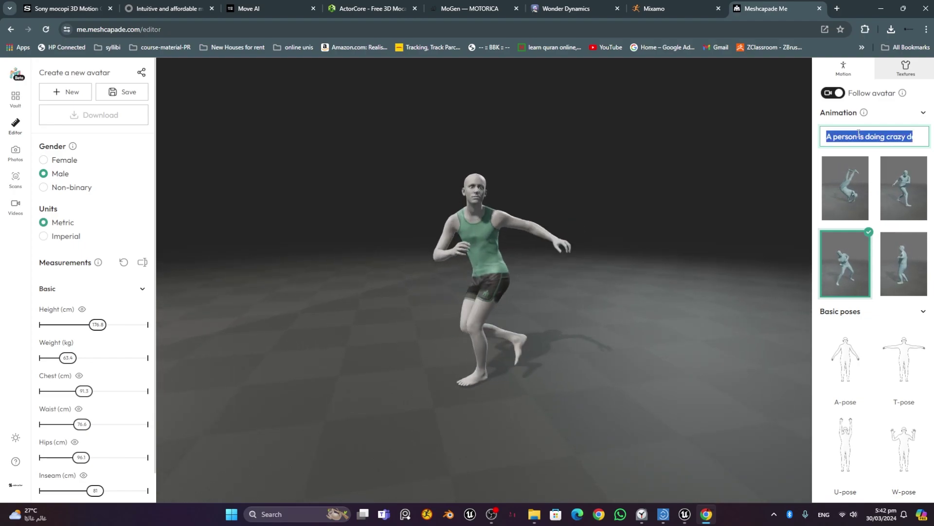
pyautogui.write('A person')
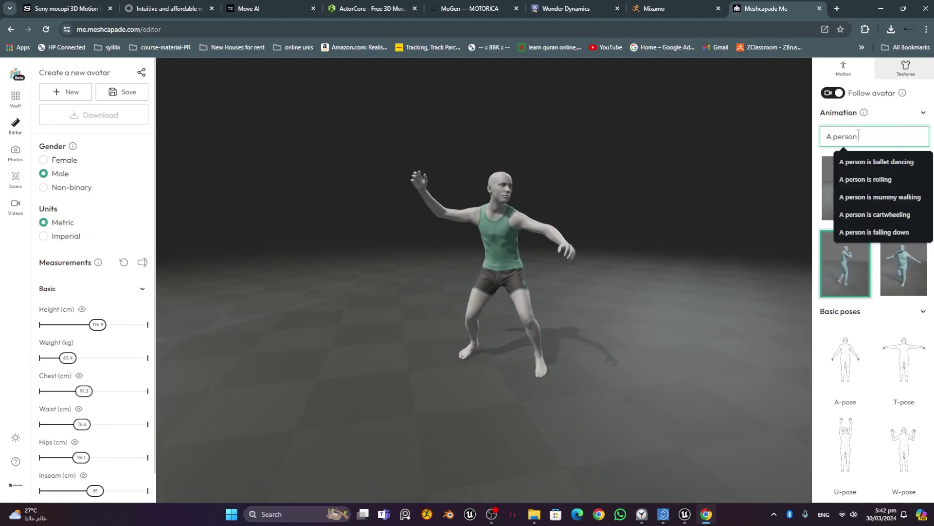
pyautogui.write(' doing ')
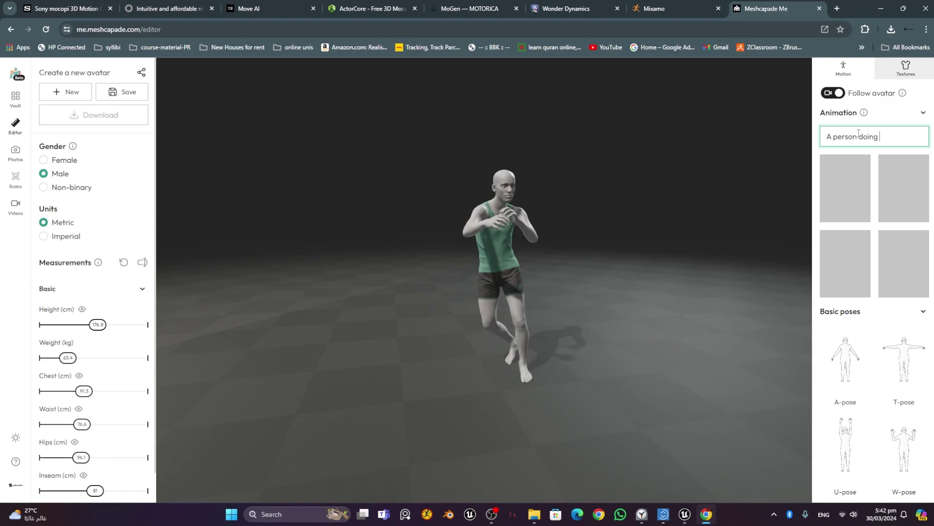
pyautogui.write('funny wal')
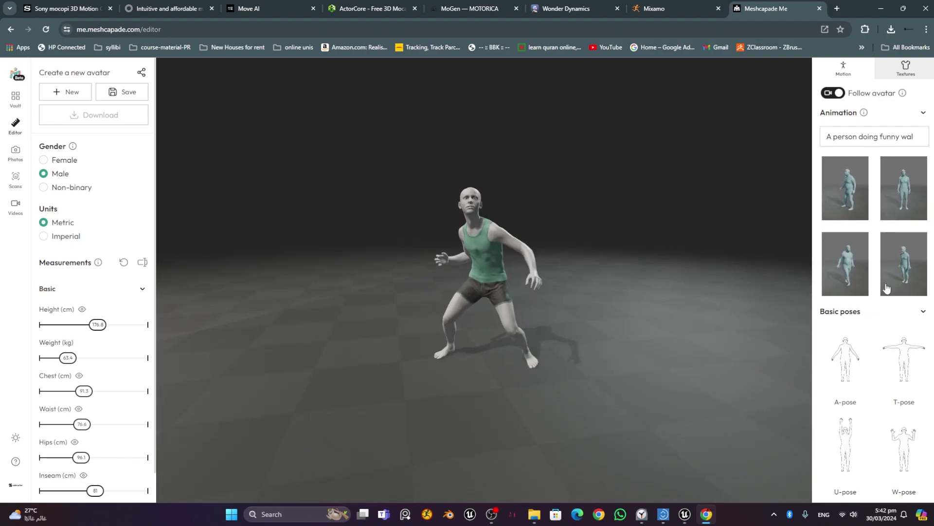
pyautogui.click(903, 270)
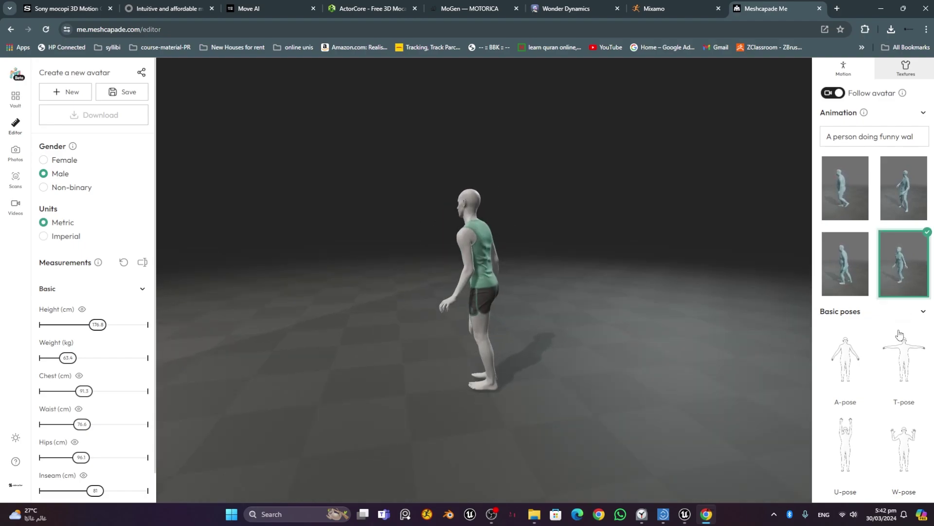
pyautogui.moveTo(563, 308); pyautogui.dragTo(699, 292)
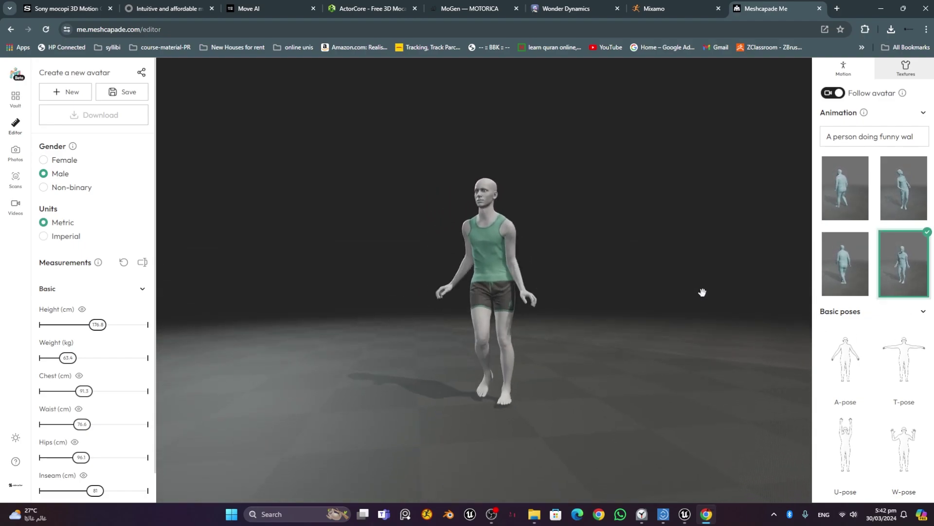
# Look through the sample images for photo-based avatars, the sample videos for video-based avatars, and the saved avatars in the vault
pyautogui.click(16, 153)
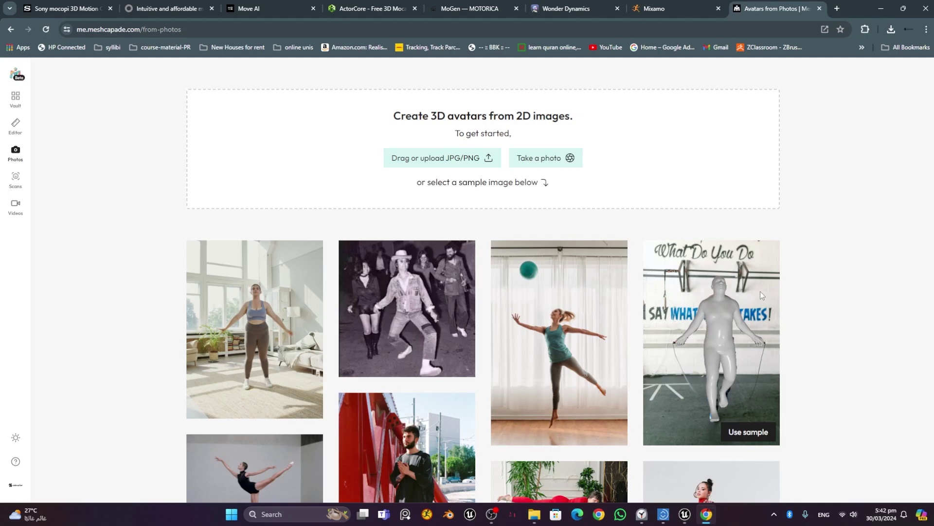
pyautogui.scroll(-3, 729, 397)
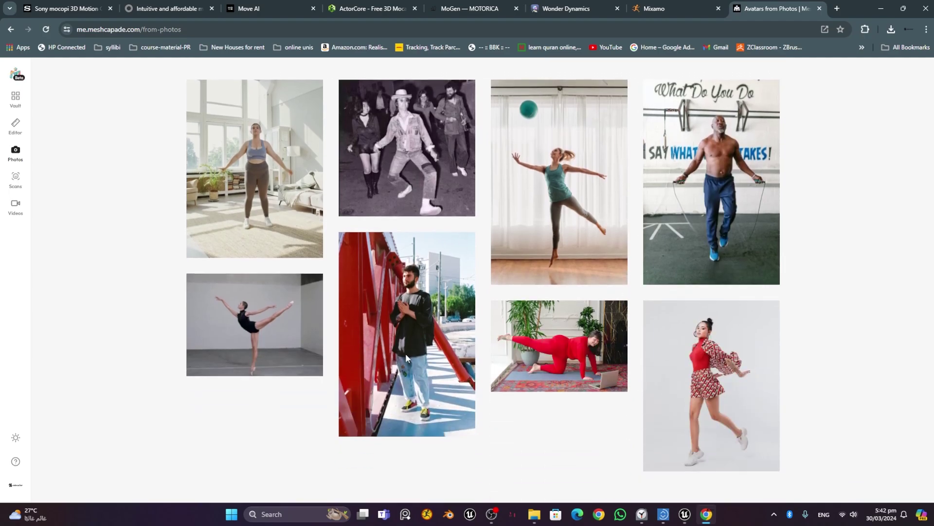
pyautogui.scroll(3, 533, 350)
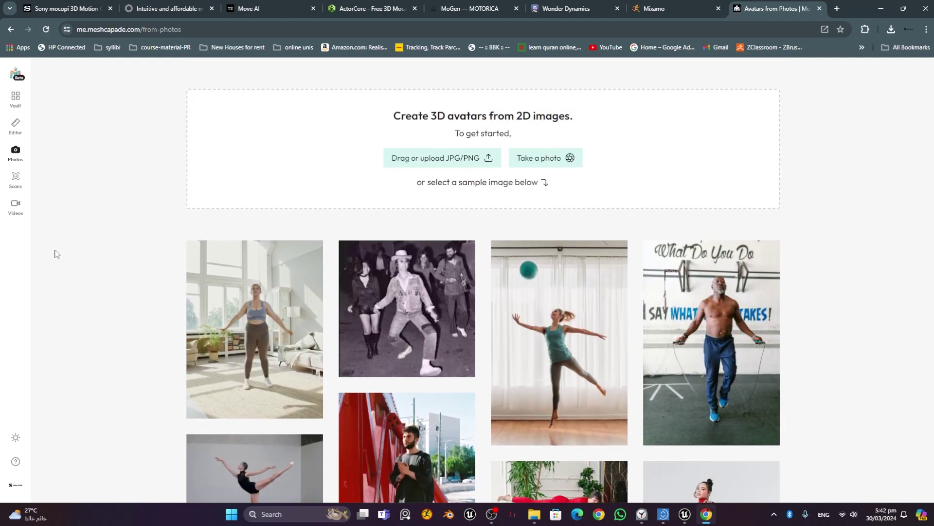
pyautogui.click(21, 215)
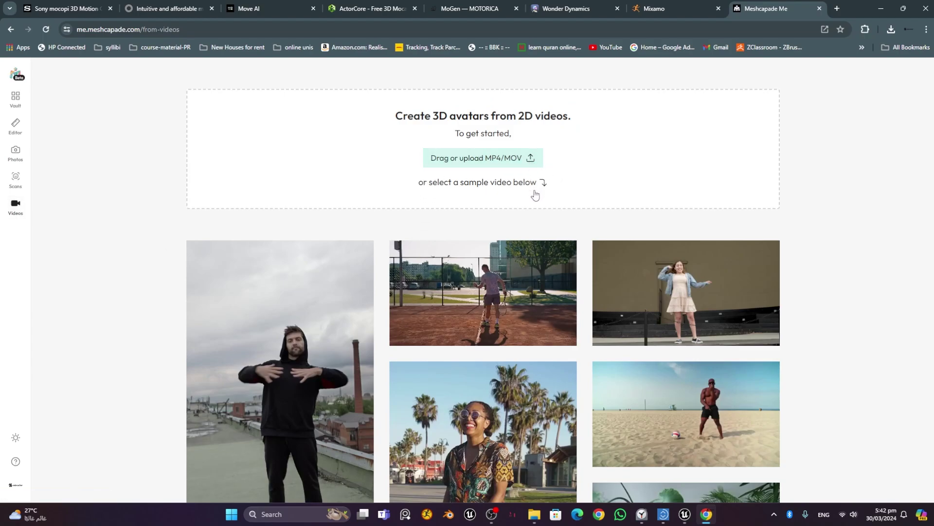
pyautogui.scroll(-2, 536, 195)
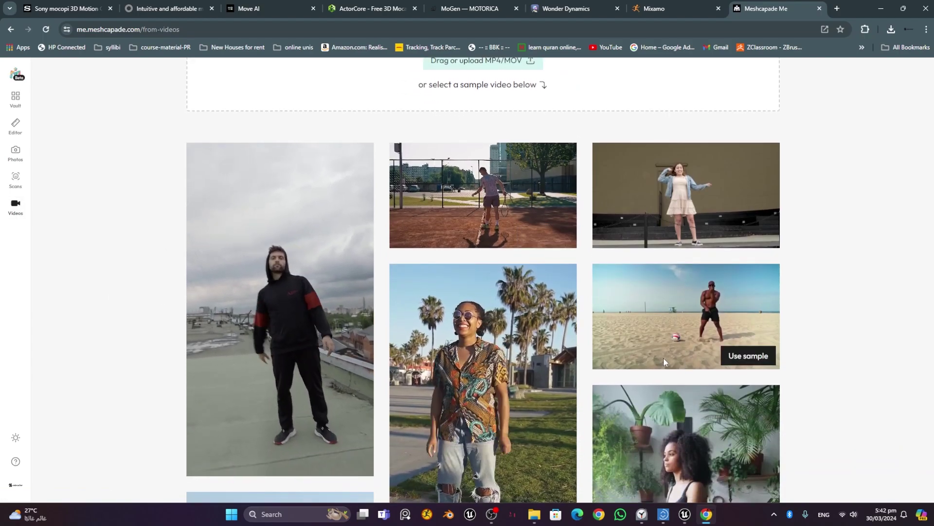
pyautogui.click(15, 99)
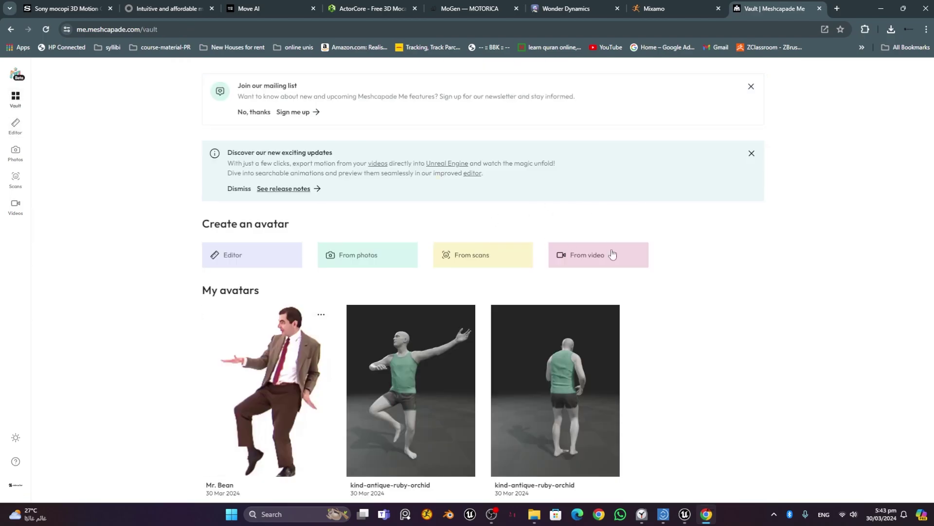
pyautogui.scroll(-1, 534, 282)
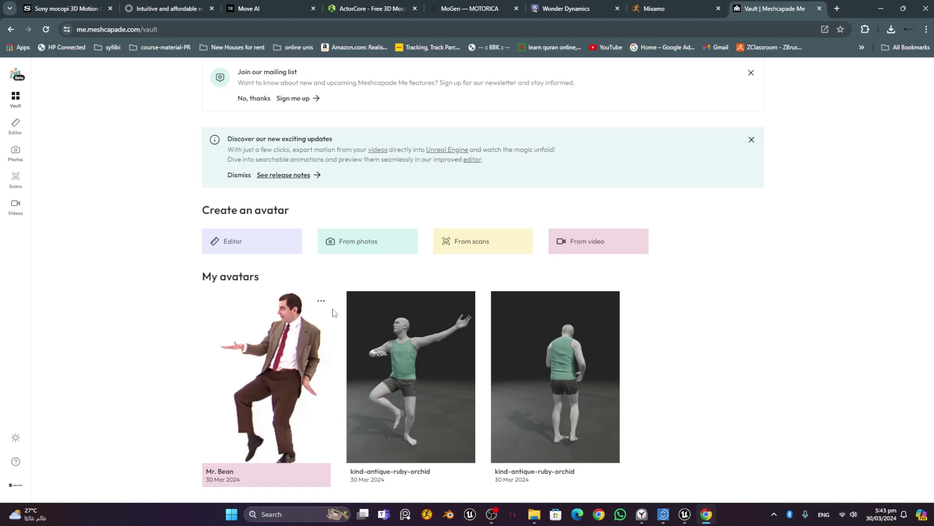
# Return to the avatar editor and preview the saved Mr. Bean motion on the male avatar
pyautogui.click(14, 133)
pyautogui.scroll(-5, 886, 339)
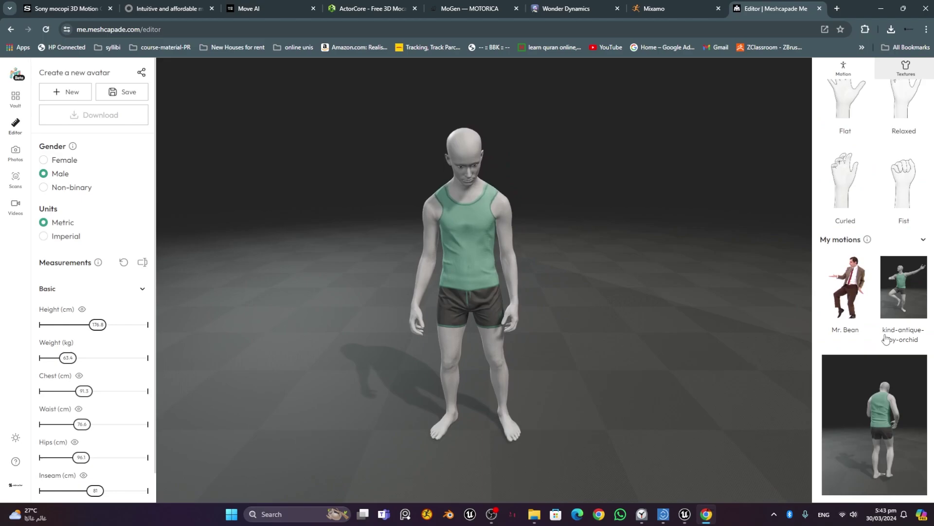
pyautogui.scroll(-1, 886, 338)
pyautogui.click(848, 270)
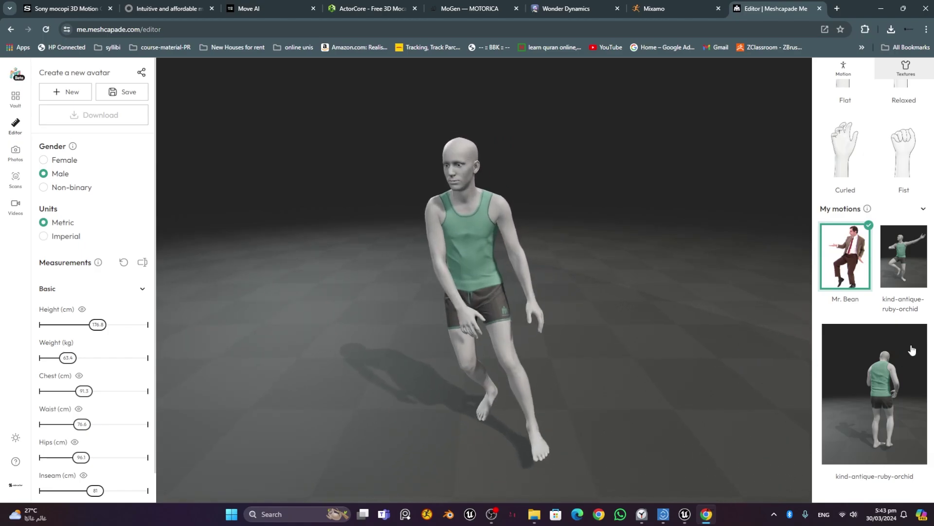
# Apply the saved kind-antique-ruby-orchid motion with the one-legged dance pose thumbnail to the avatar
pyautogui.click(904, 255)
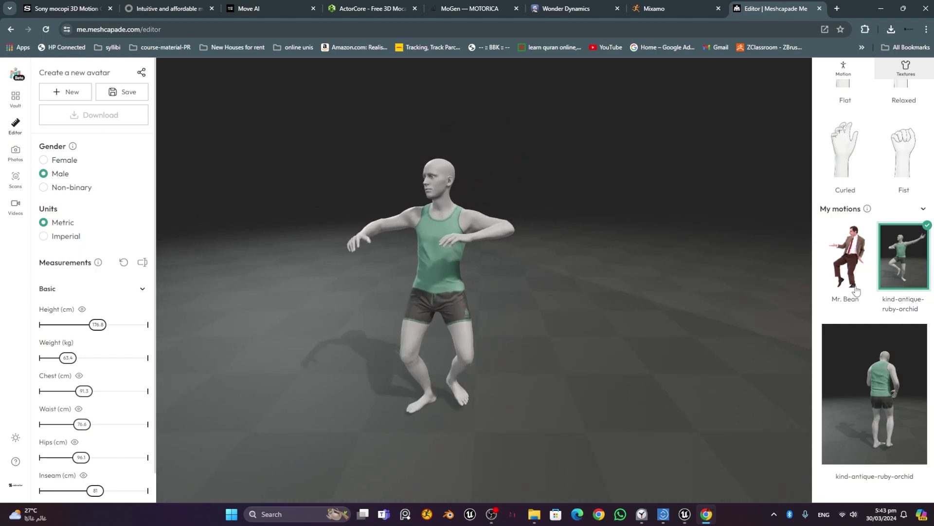
pyautogui.scroll(10, 875, 283)
pyautogui.scroll(-6, 875, 284)
pyautogui.scroll(-5, 874, 284)
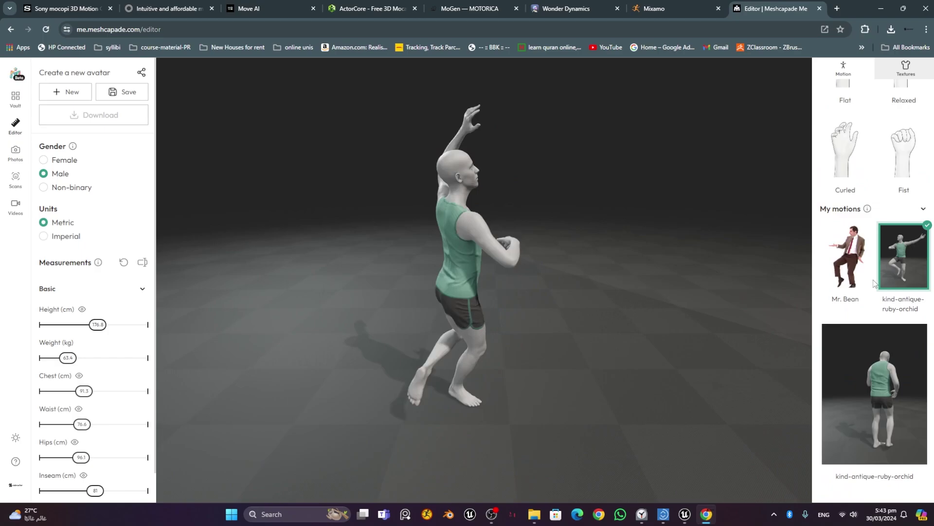
pyautogui.scroll(7, 859, 328)
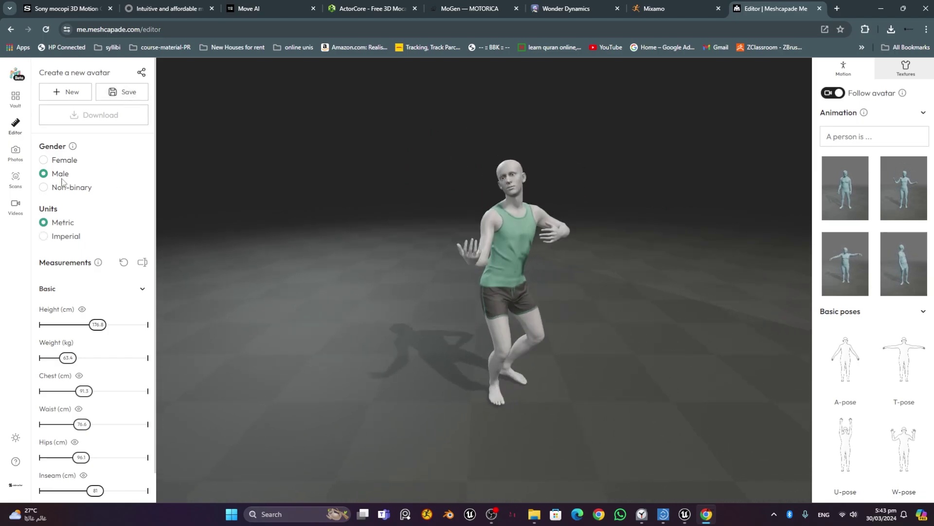
pyautogui.click(129, 94)
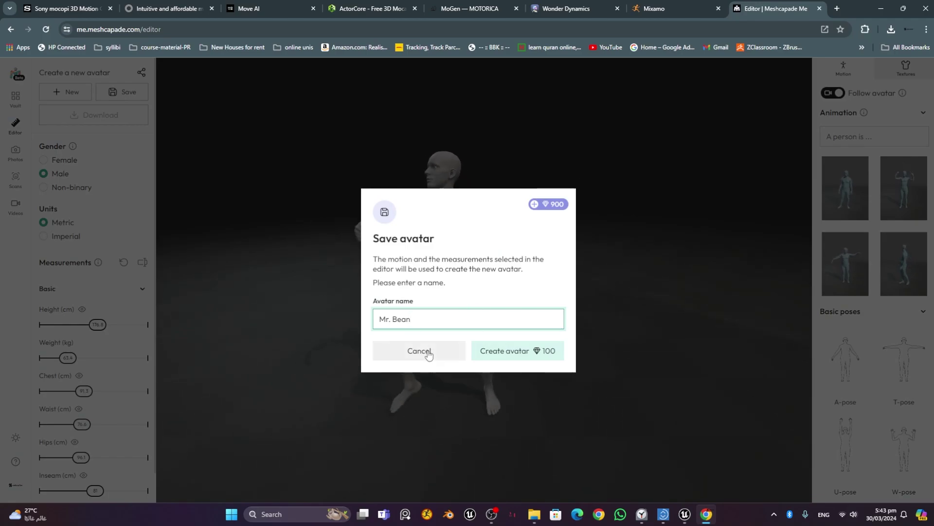
pyautogui.click(419, 350)
pyautogui.scroll(-7, 870, 368)
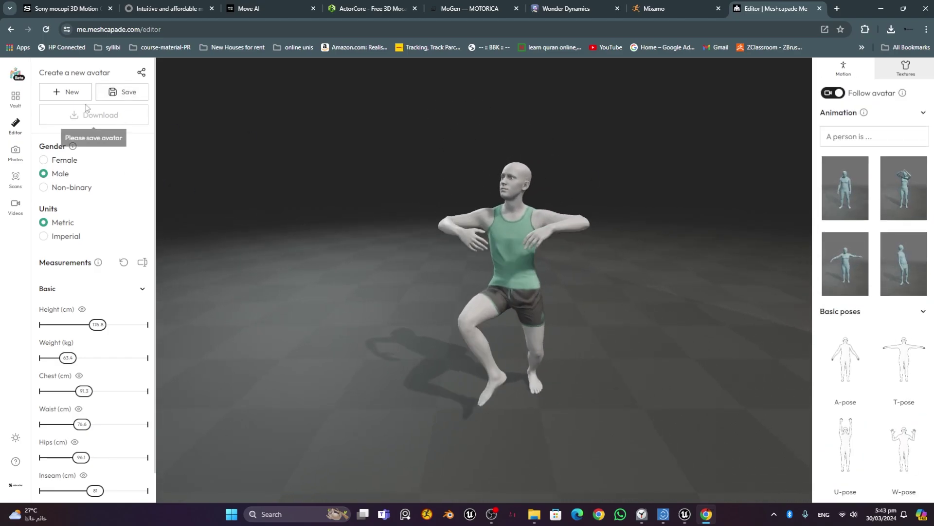
# Save the avatar with its selected motion under the name Kathak Dance
pyautogui.click(125, 93)
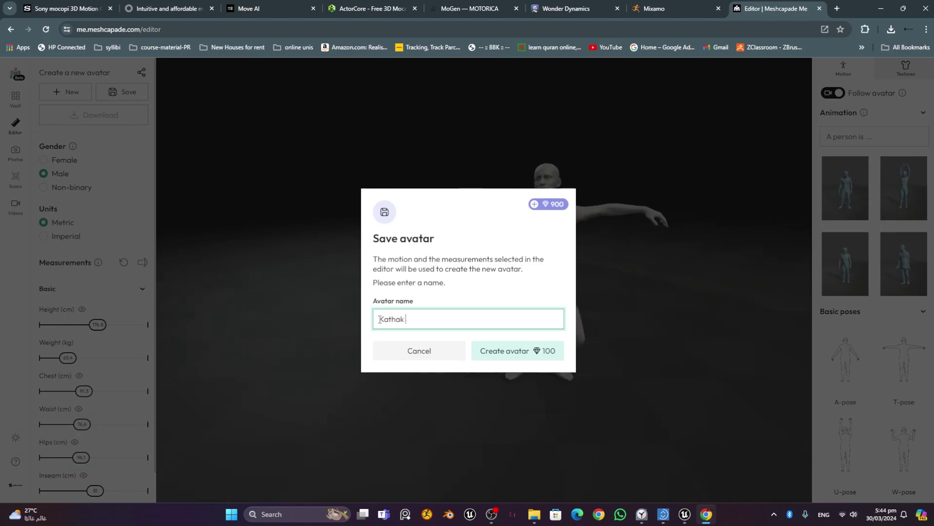
pyautogui.write('Da')
pyautogui.press('Return')
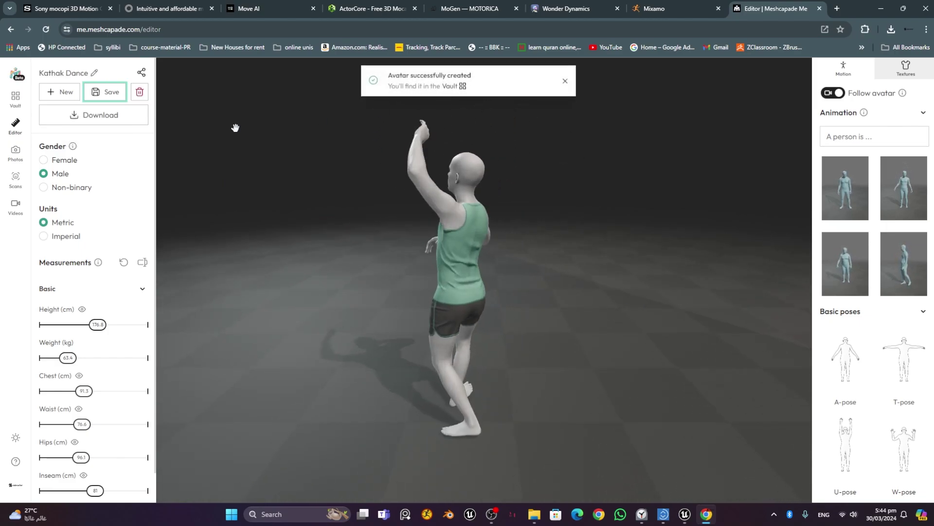
# Download the Kathak Dance avatar in FBX format with Unreal compatibility mode
pyautogui.click(104, 116)
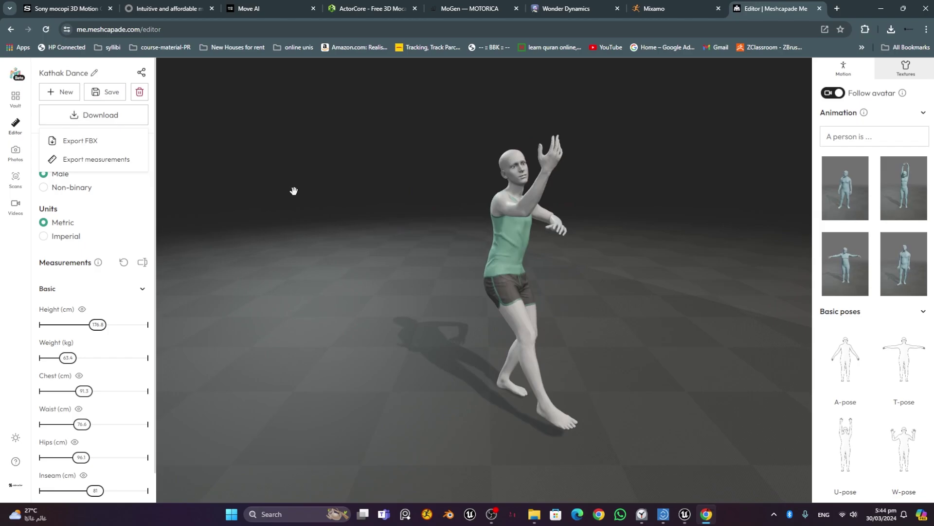
pyautogui.click(82, 141)
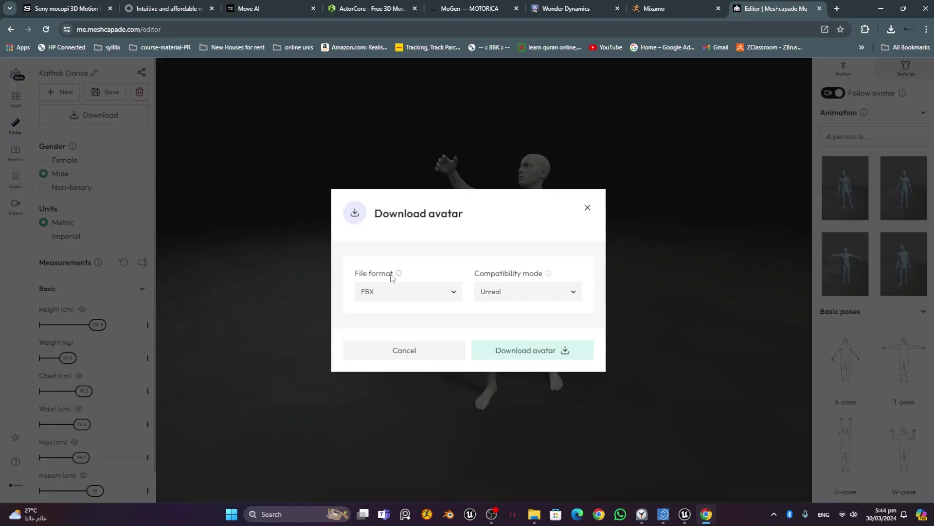
pyautogui.click(532, 294)
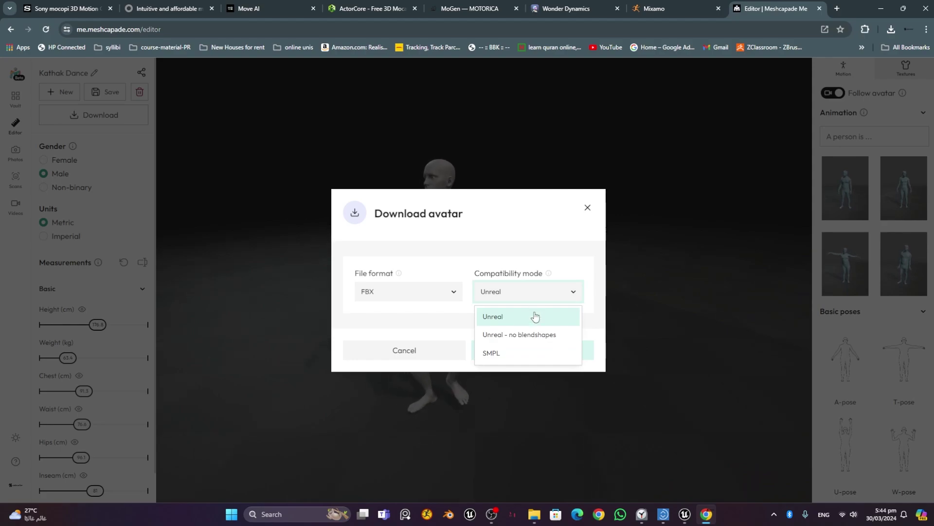
pyautogui.click(558, 253)
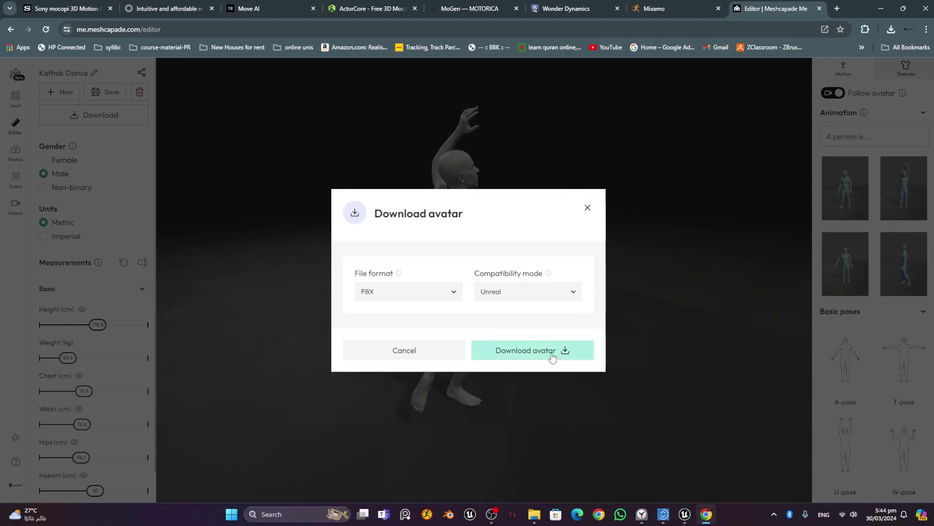
pyautogui.click(552, 350)
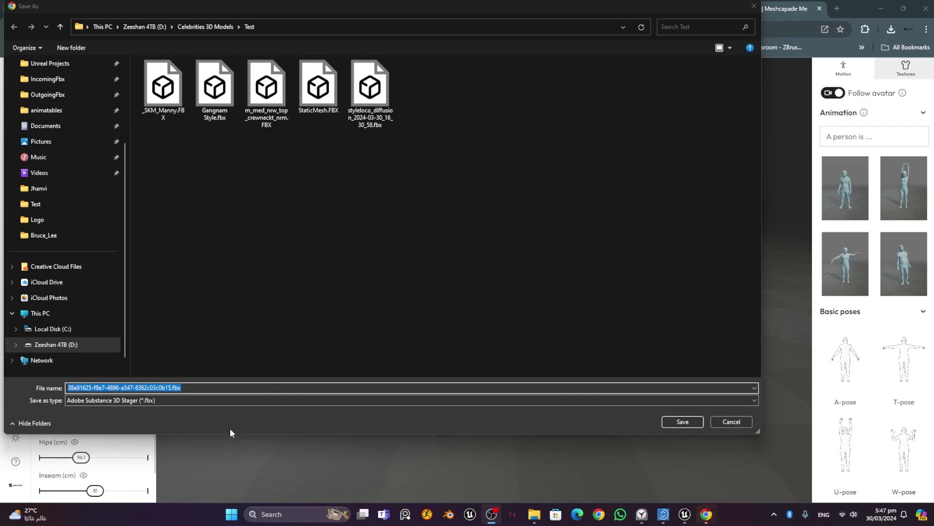
# Save the download in the Test folder as Kathak_Dance_Org.fbx and dismiss the downloads list
pyautogui.click(172, 387)
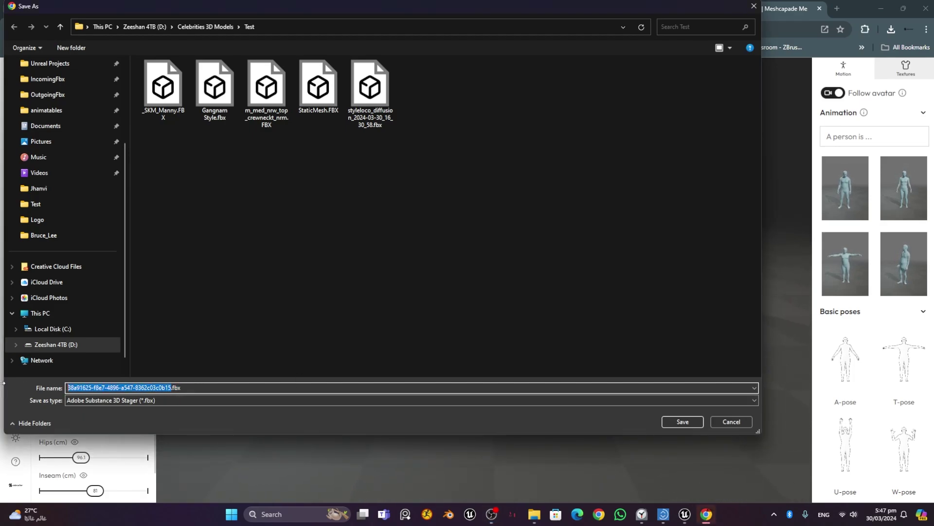
pyautogui.write('Kathak_Dance')
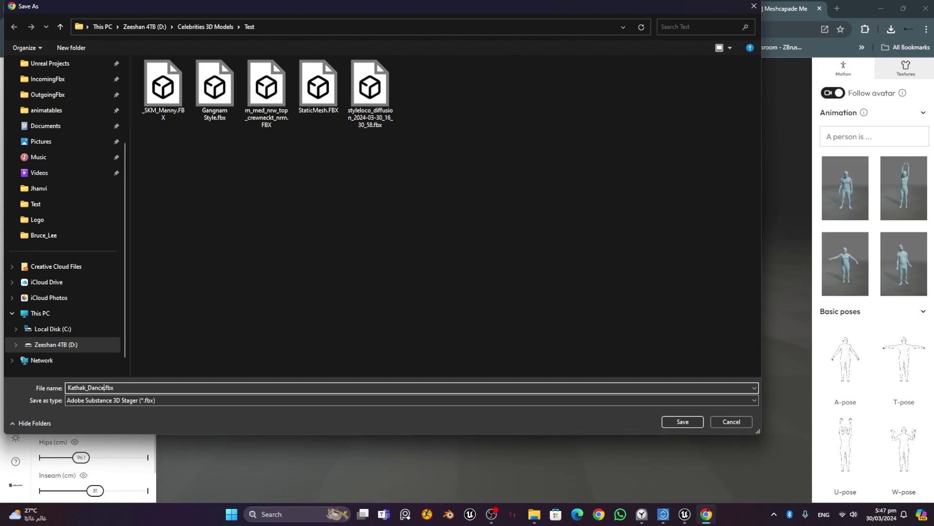
pyautogui.write('Org')
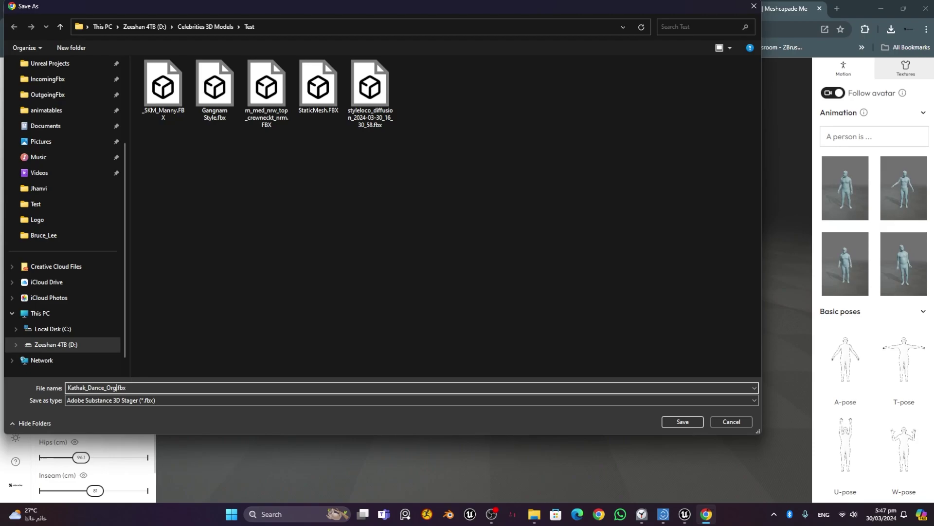
pyautogui.press('Return')
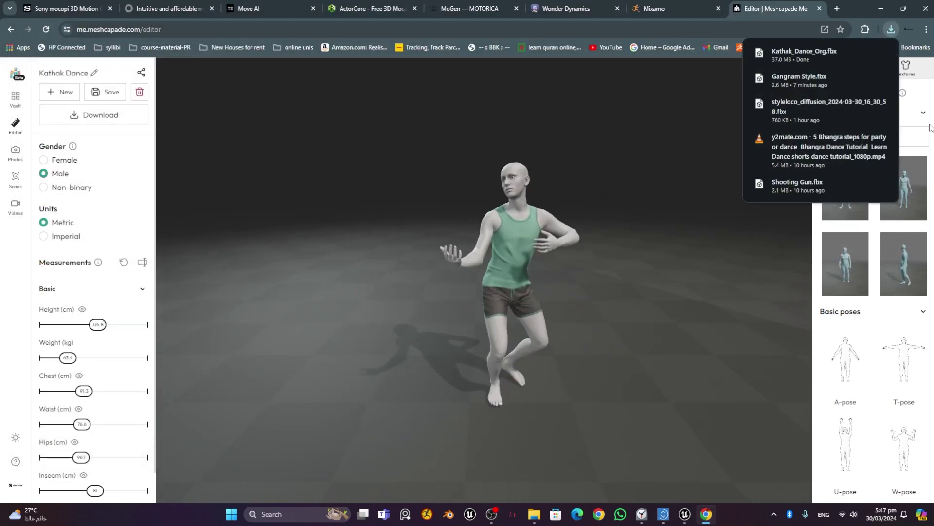
pyautogui.click(776, 9)
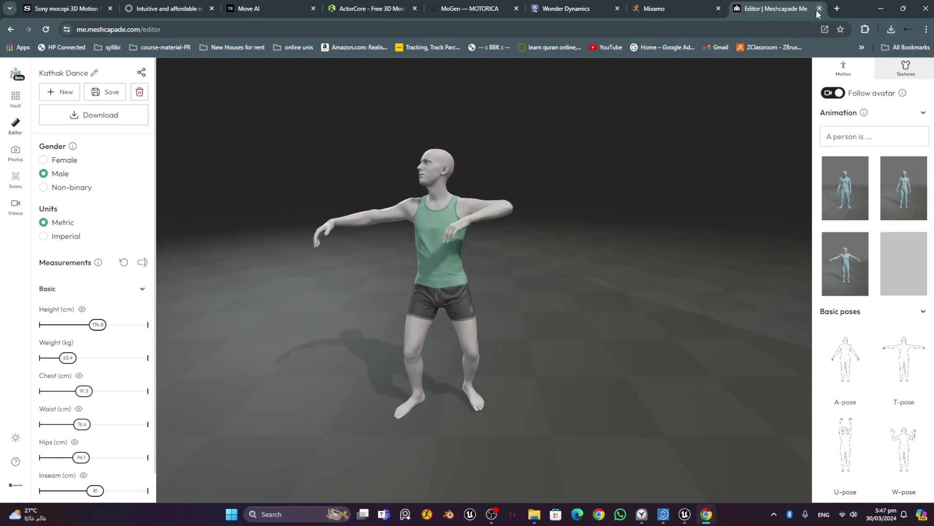
# Switch to Unreal Editor and browse to the project's Animations content folder
pyautogui.click(685, 516)
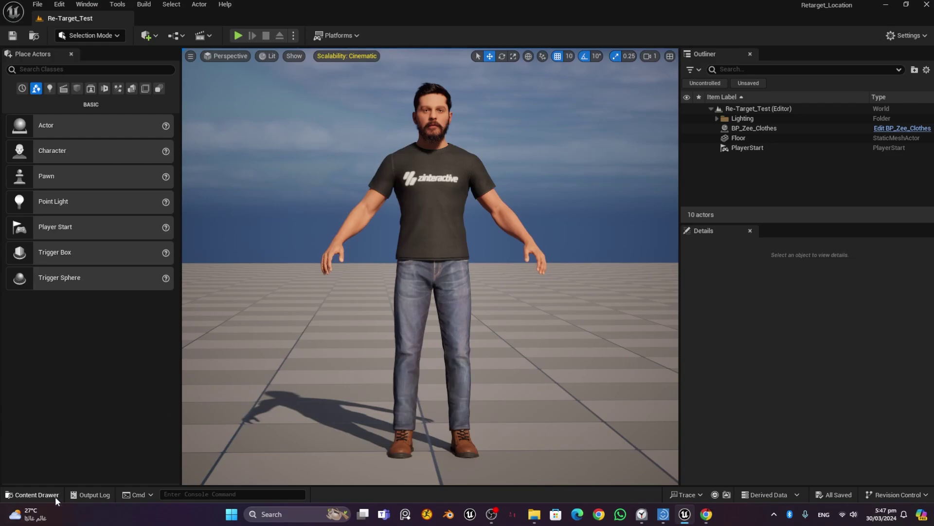
pyautogui.click(34, 495)
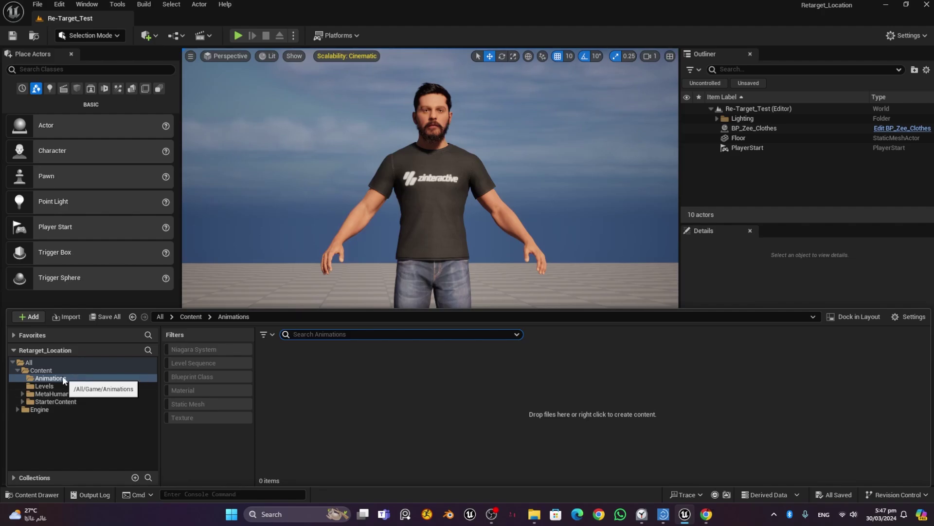
pyautogui.rightClick(309, 390)
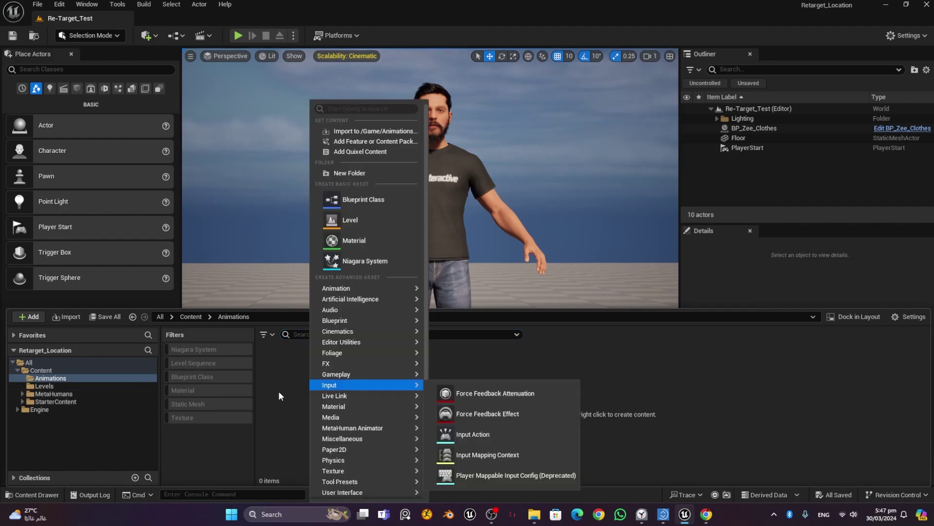
pyautogui.click(408, 220)
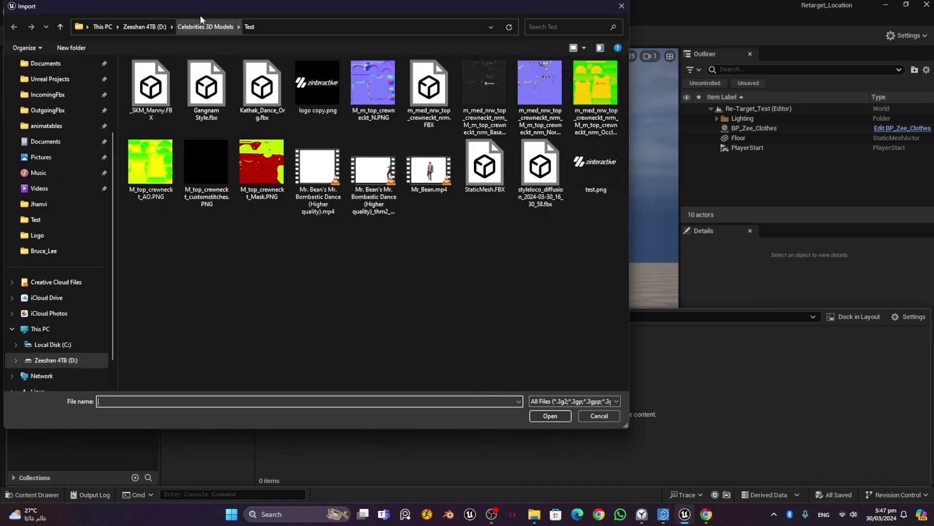
pyautogui.click(602, 416)
# Create a new folder named Mixamo inside the Animations folder
pyautogui.rightClick(310, 392)
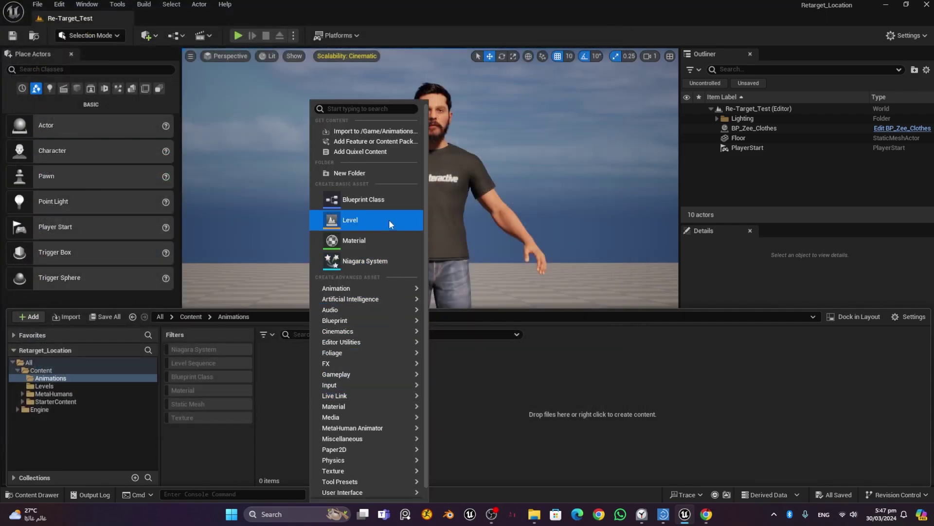
pyautogui.click(363, 173)
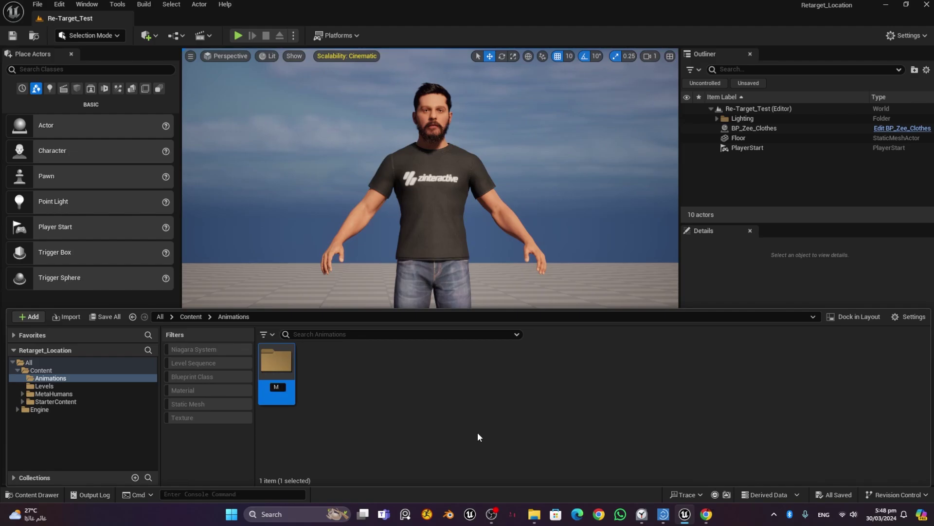
pyautogui.press('Return')
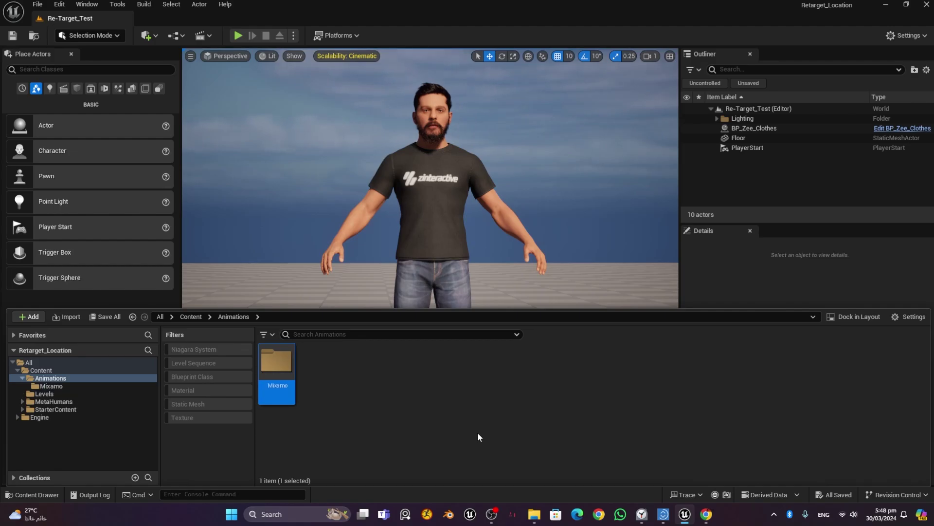
# Create a second folder named Meshcapade inside the Animations folder
pyautogui.rightClick(341, 365)
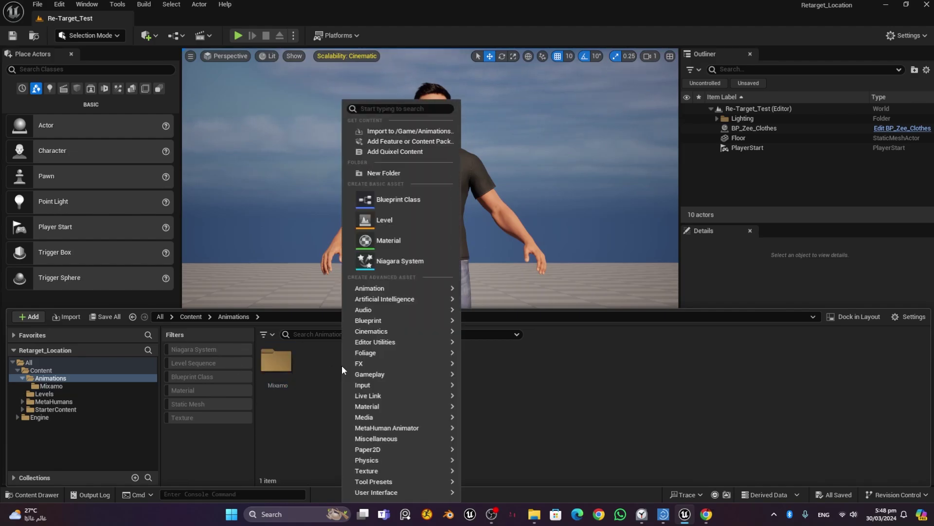
pyautogui.click(401, 175)
pyautogui.write('Mes')
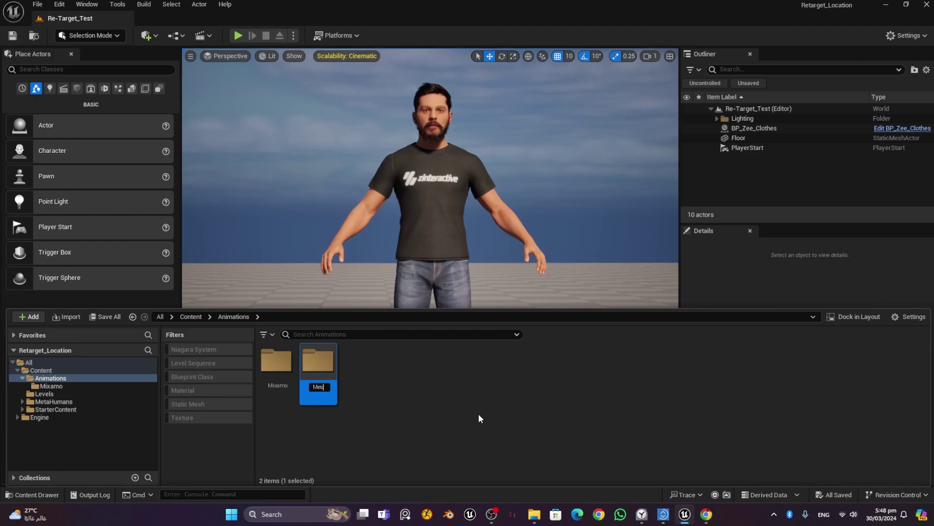
pyautogui.write('hcapade')
pyautogui.press('Return')
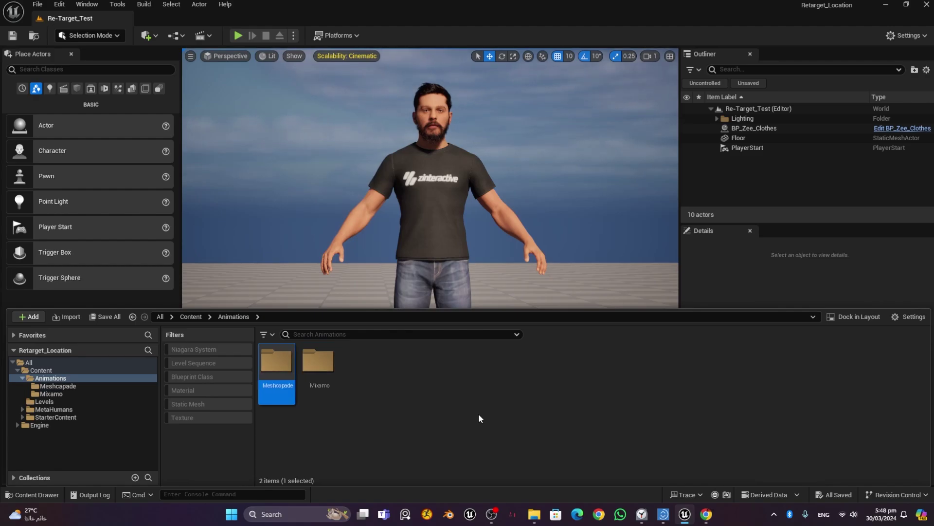
# Import Gangnam Style.fbx from the Test folder into the Mixamo folder as a skeletal mesh with animations, without assigning an existing skeleton
pyautogui.doubleClick(326, 361)
pyautogui.rightClick(334, 388)
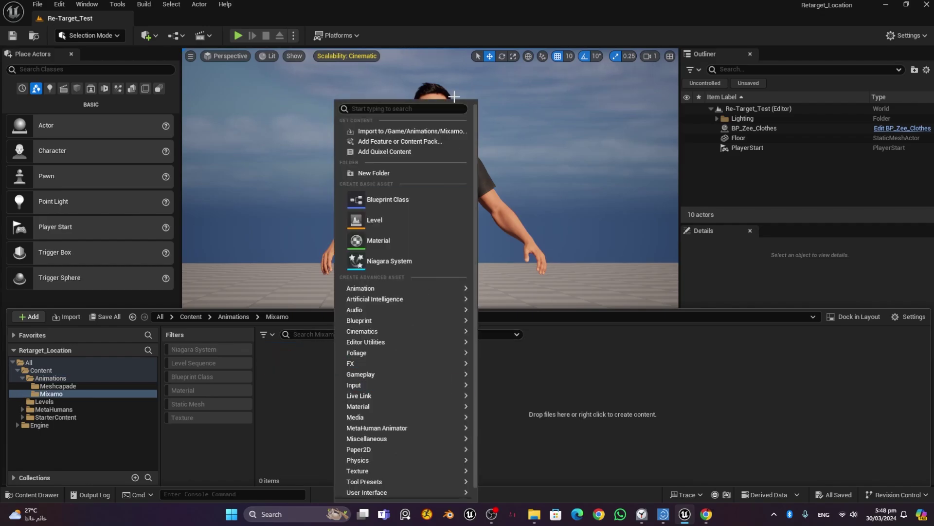
pyautogui.click(418, 130)
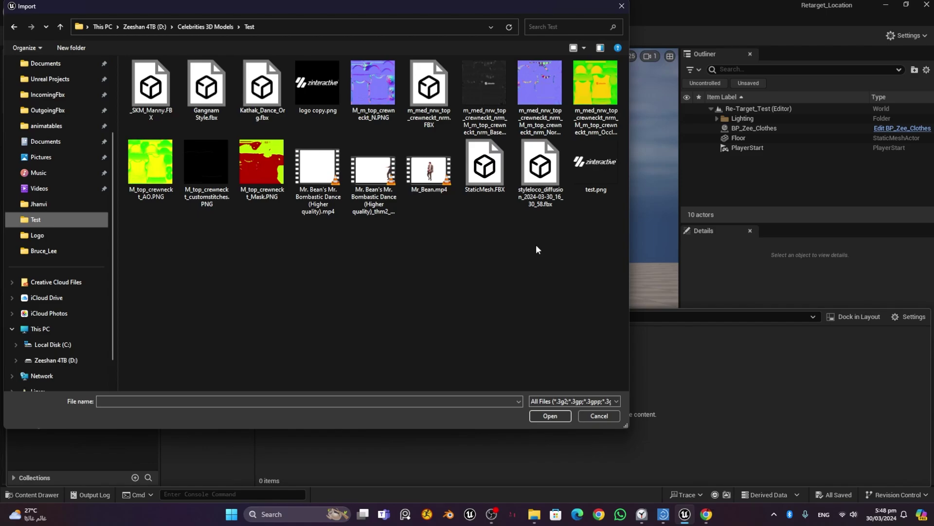
pyautogui.click(218, 84)
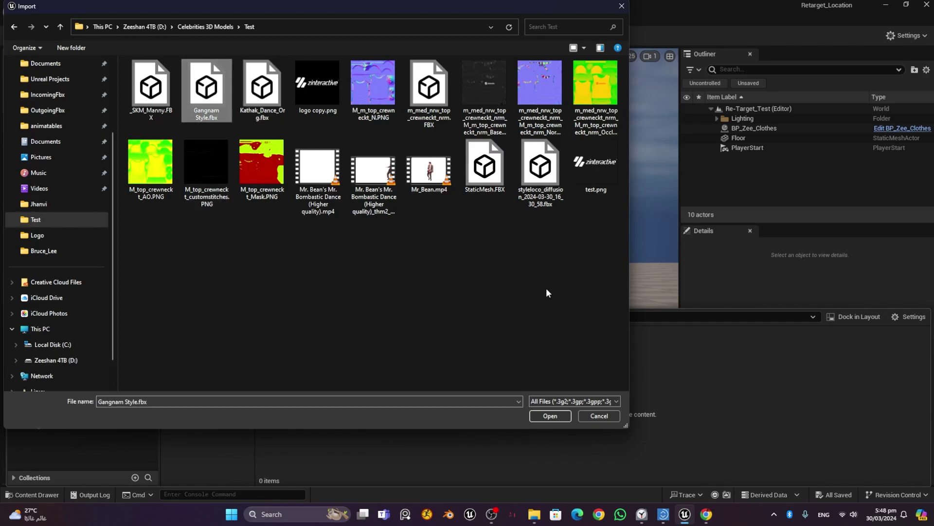
pyautogui.click(551, 416)
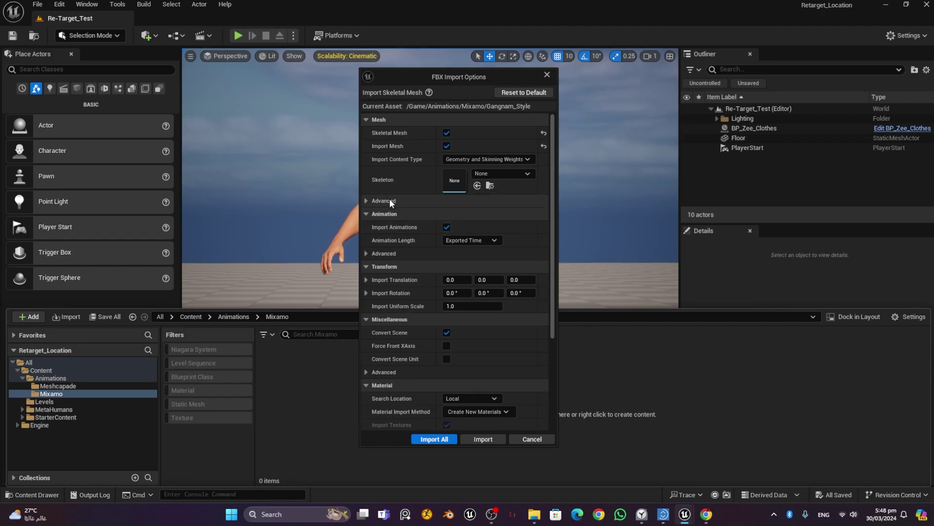
pyautogui.click(438, 439)
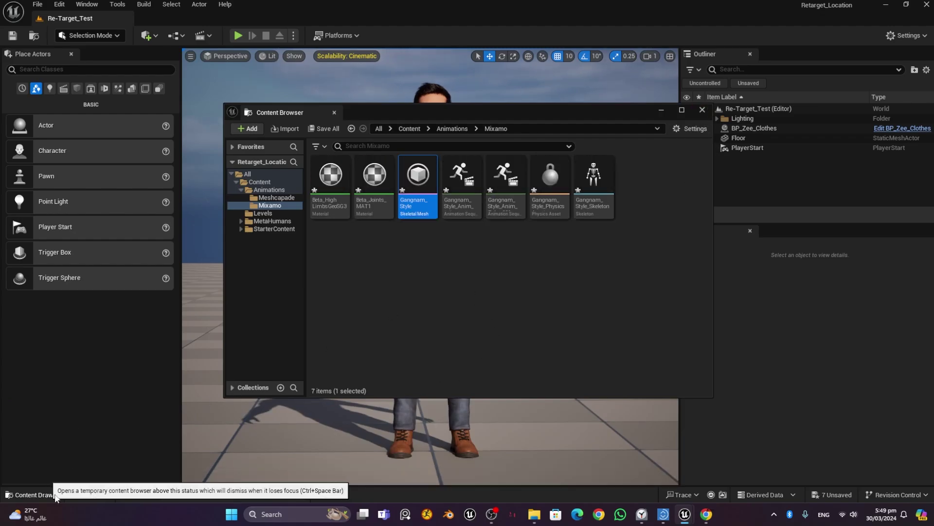
# Dismiss the floating content browser and message log windows, and save all the imported Mixamo assets
pyautogui.click(702, 109)
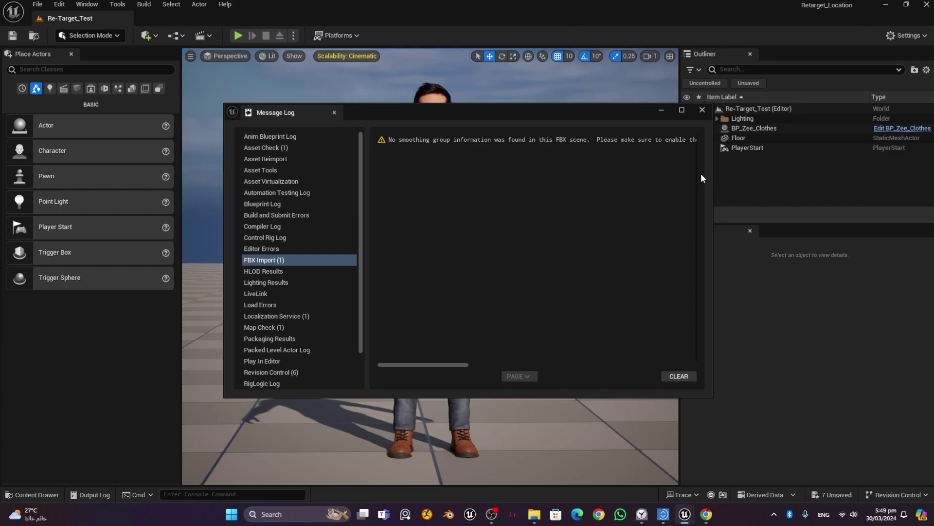
pyautogui.click(702, 110)
pyautogui.click(32, 495)
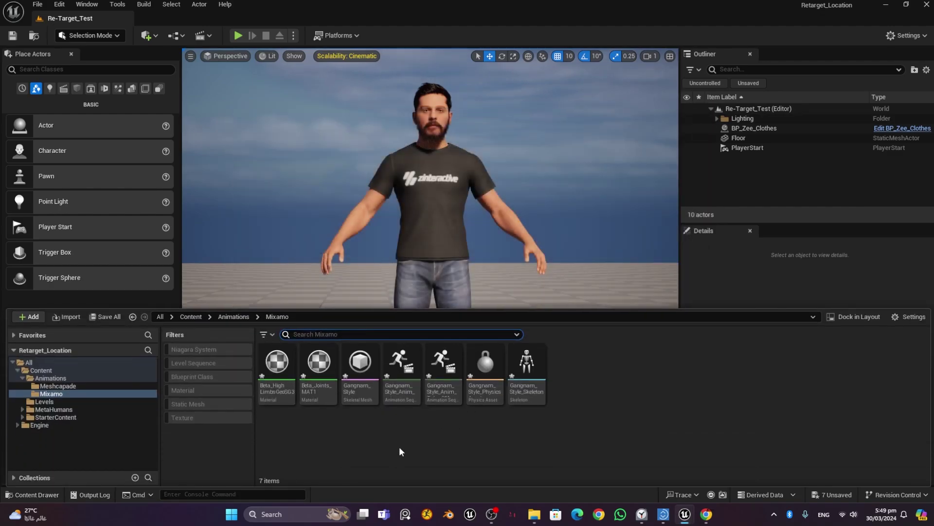
pyautogui.click(438, 441)
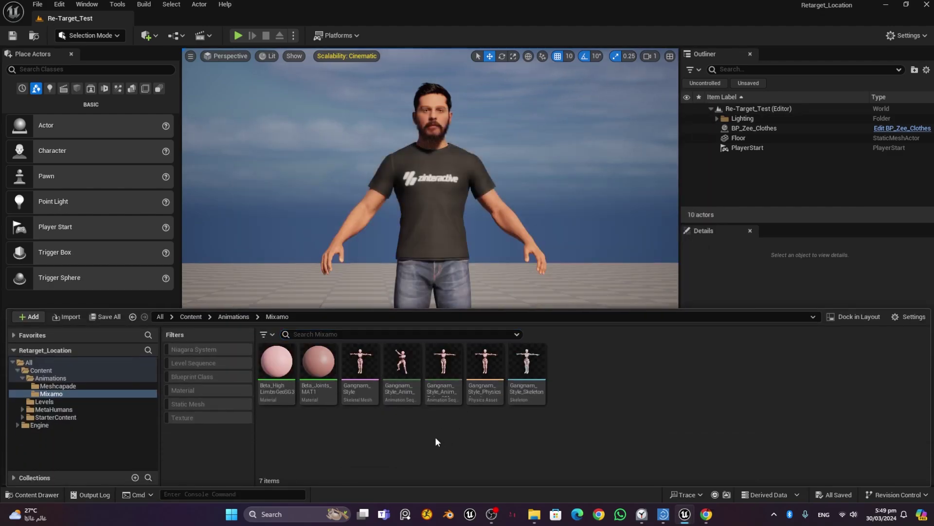
# Preview the imported Gangnam Style dance animation sequence
pyautogui.click(403, 371)
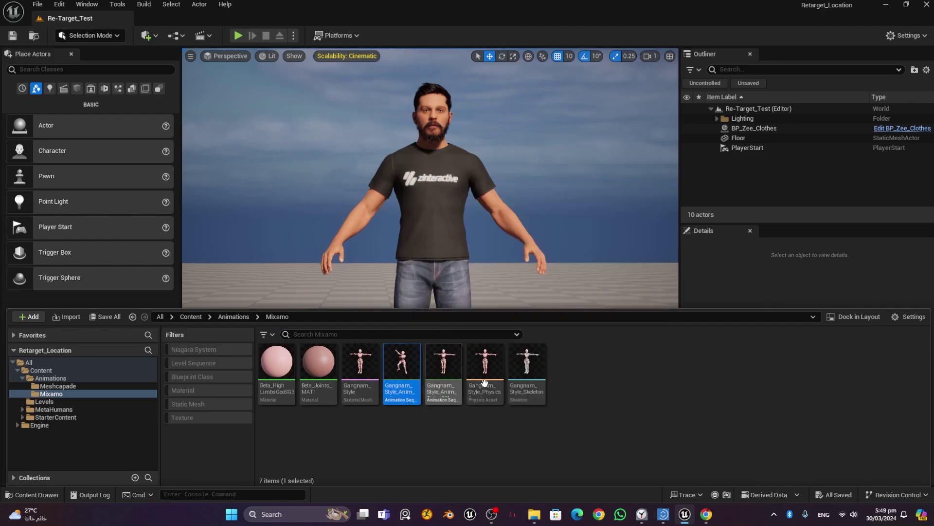
pyautogui.doubleClick(436, 377)
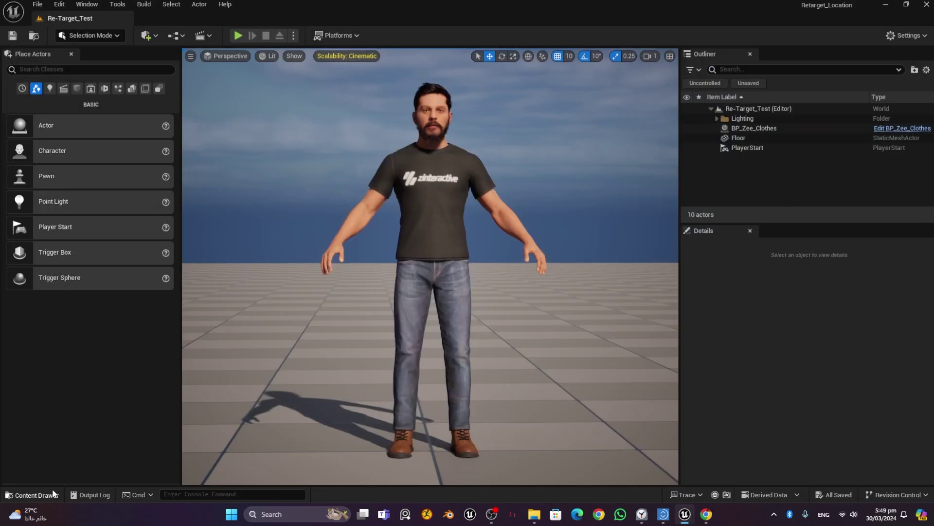
# Import Kathak_Dance_Org.fbx from the Test folder into the Meshcapade folder as a skeletal mesh with animations, and save all assets
pyautogui.click(53, 493)
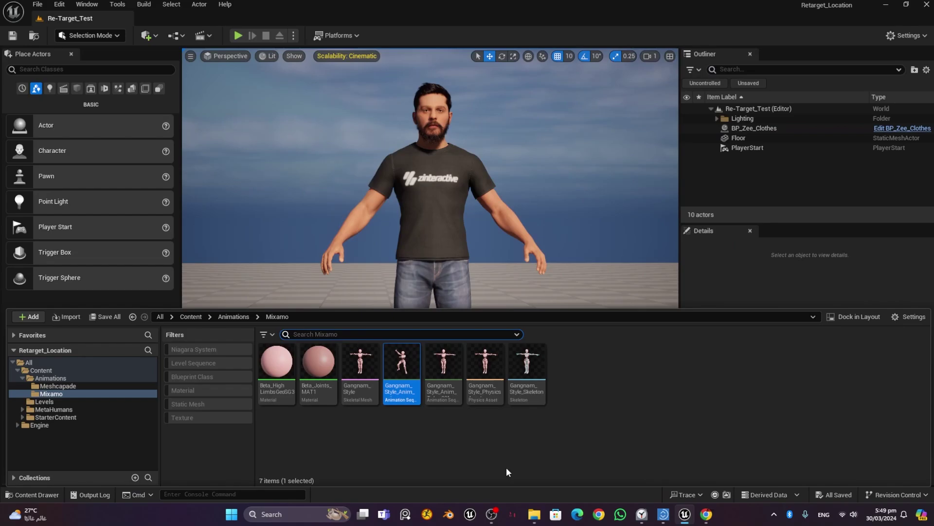
pyautogui.click(57, 385)
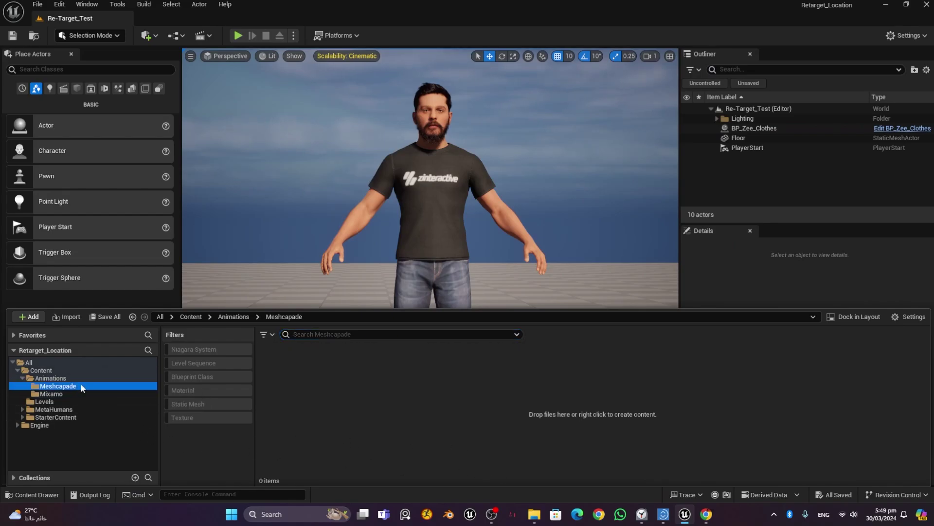
pyautogui.rightClick(388, 380)
pyautogui.click(455, 131)
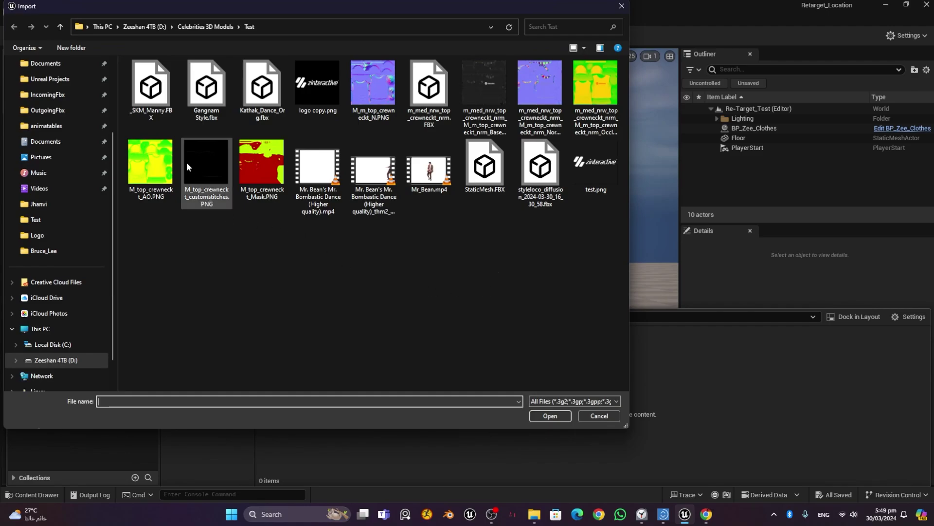
pyautogui.click(271, 79)
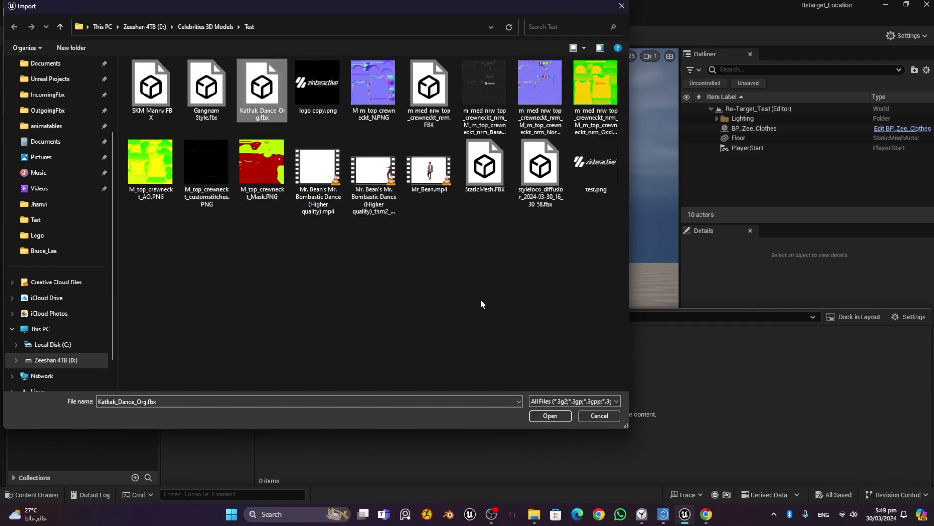
pyautogui.click(549, 416)
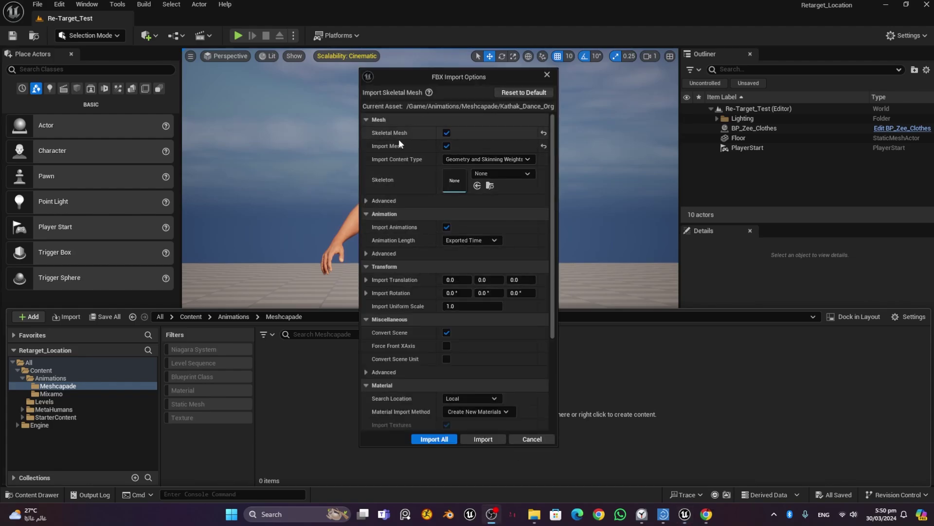
pyautogui.click(442, 440)
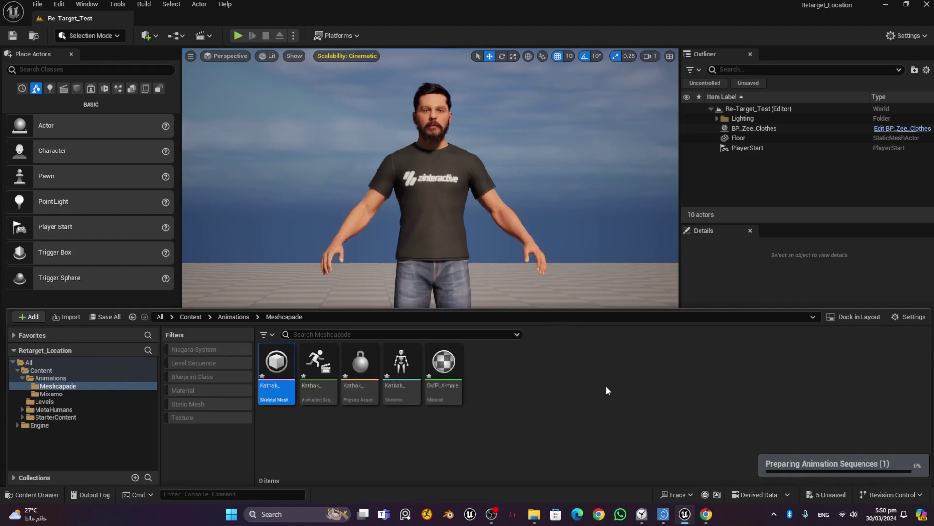
pyautogui.click(576, 404)
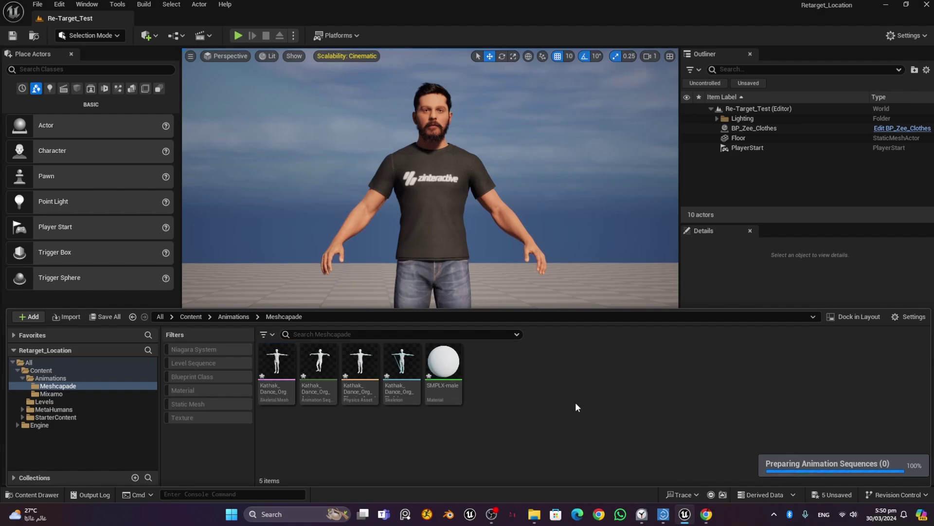
pyautogui.hotkey('ctrl', 'shift', 's')
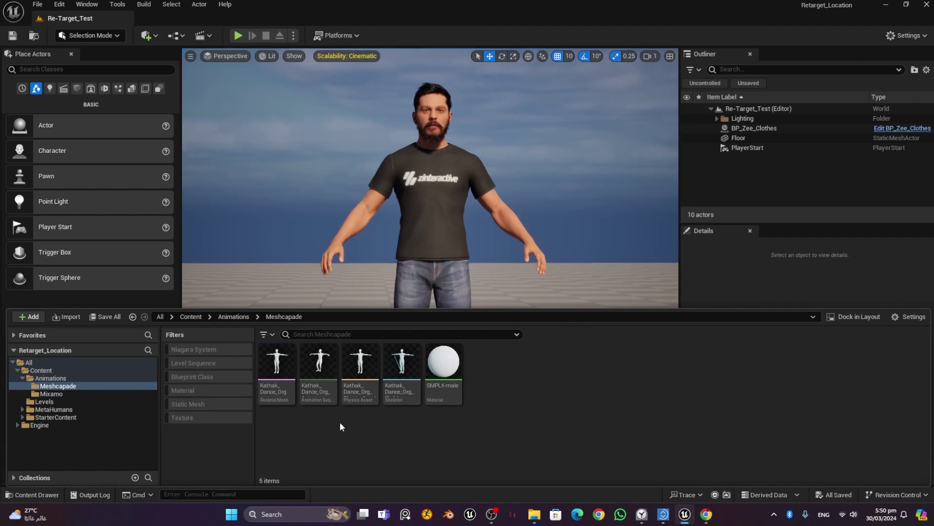
# Preview the Kathak_Dance_Org_Anim sequence in the animation editor and close it
pyautogui.doubleClick(318, 363)
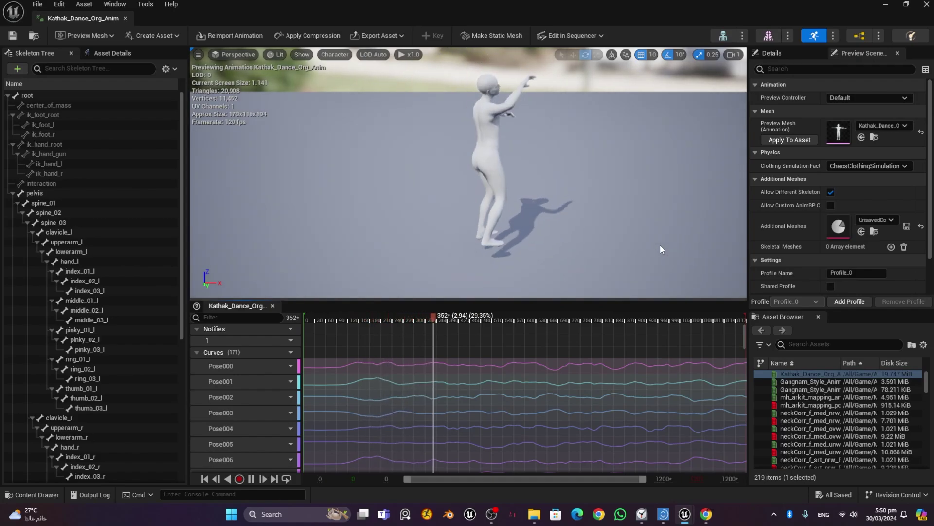
pyautogui.click(125, 18)
# Start retargeting the Gangnam Style mixamo_com animation sequence from the Mixamo folder
pyautogui.click(39, 494)
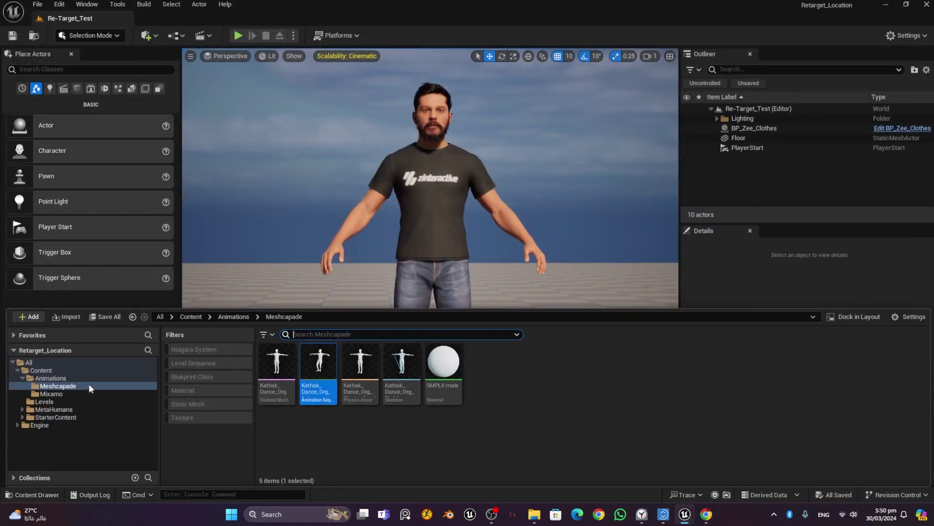
pyautogui.click(65, 393)
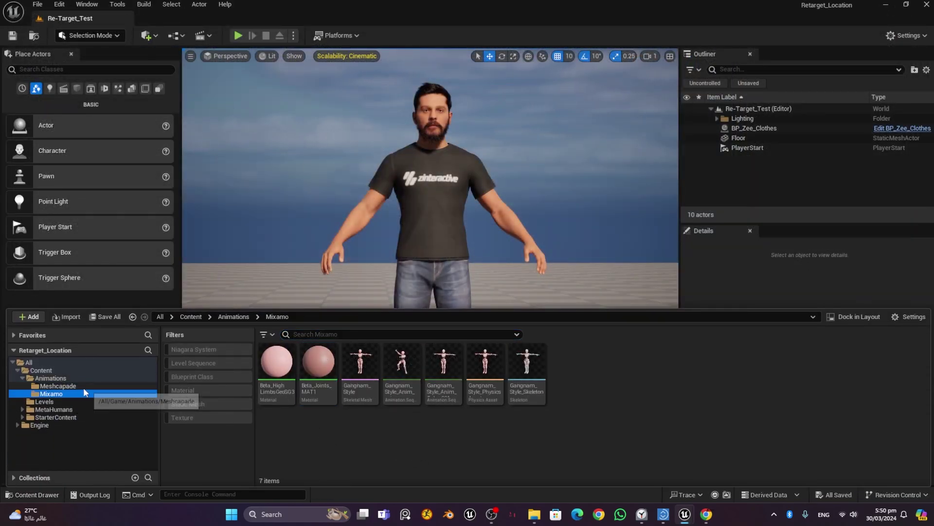
pyautogui.click(87, 386)
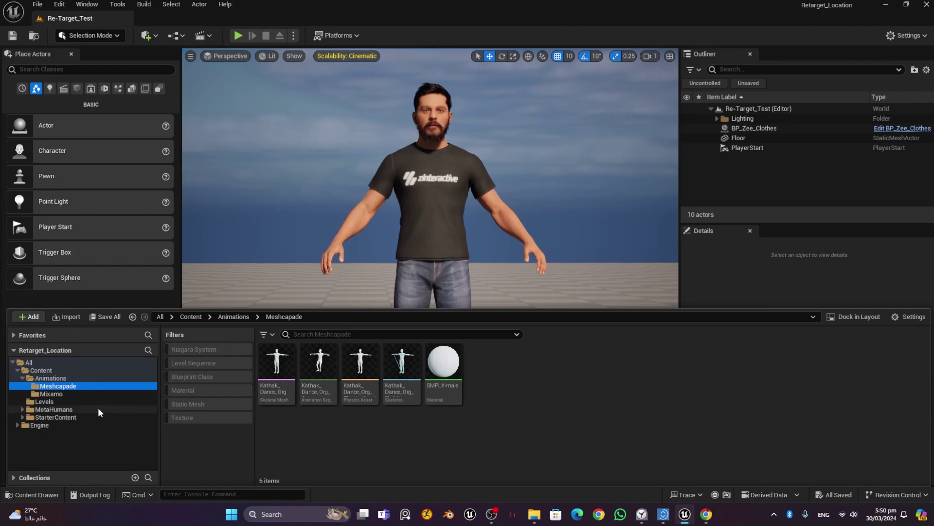
pyautogui.click(84, 395)
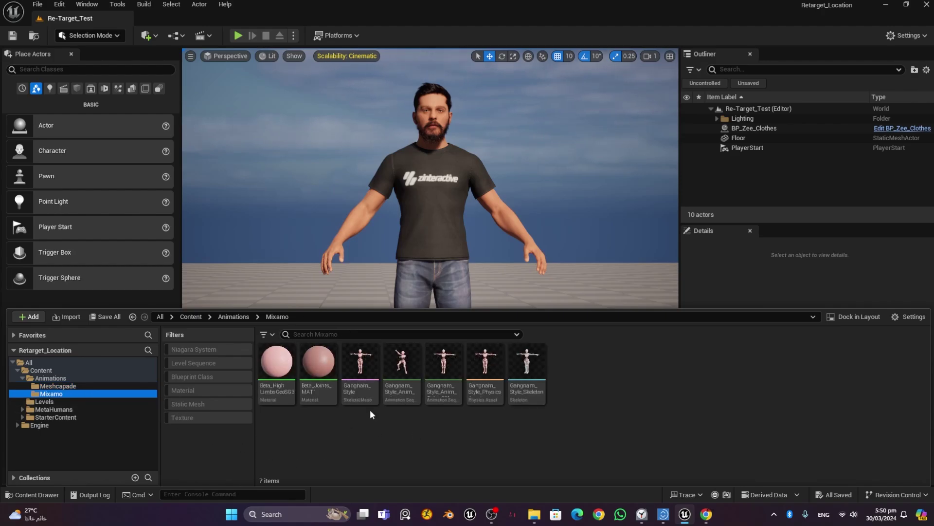
pyautogui.click(404, 365)
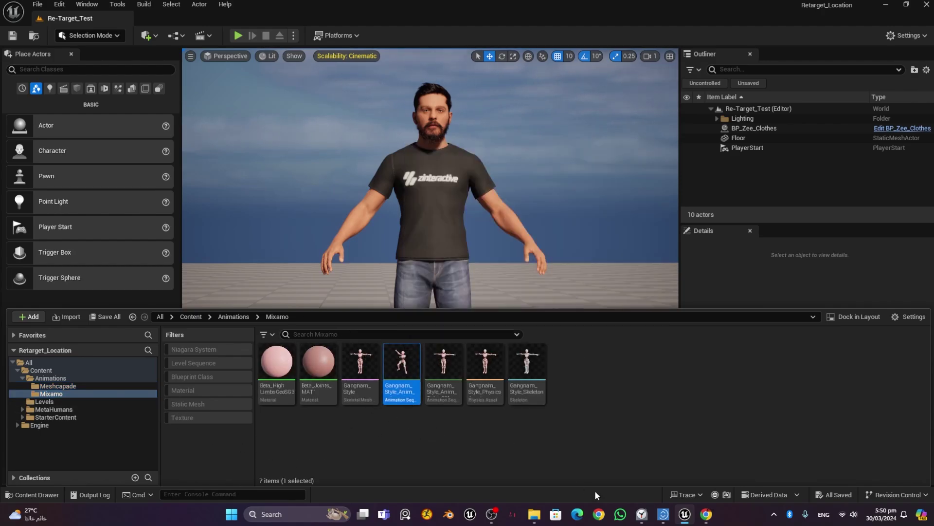
pyautogui.rightClick(402, 364)
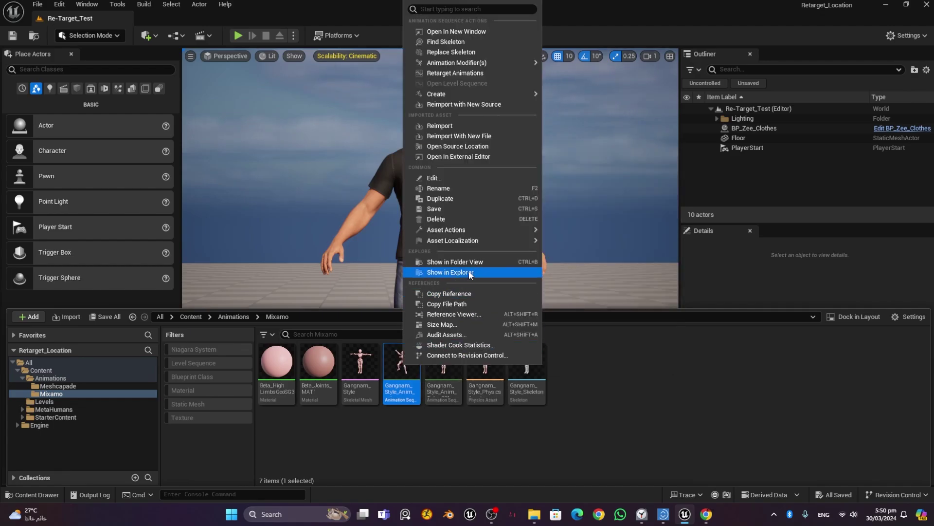
pyautogui.click(475, 75)
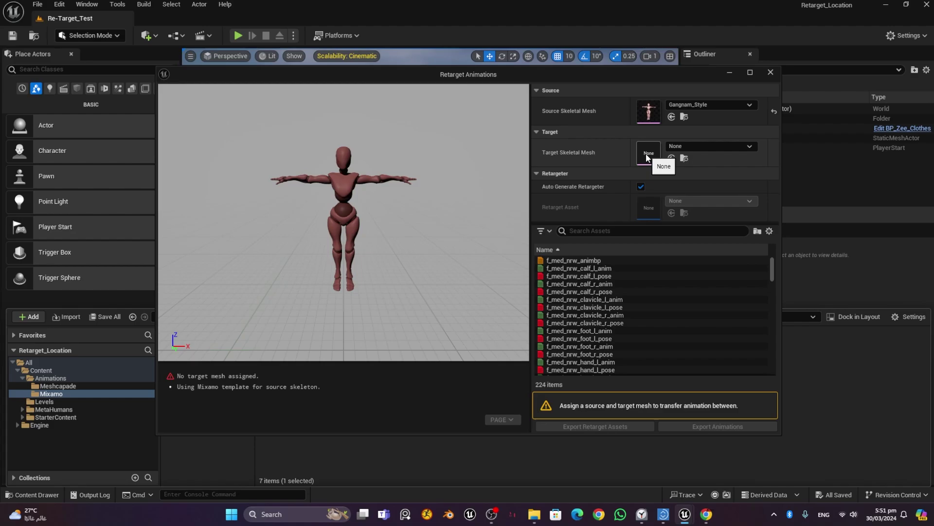
# Set the target skeletal mesh of the retarget to m_med_nrw_body from the Zee_Clothes MetaHuman
pyautogui.click(710, 145)
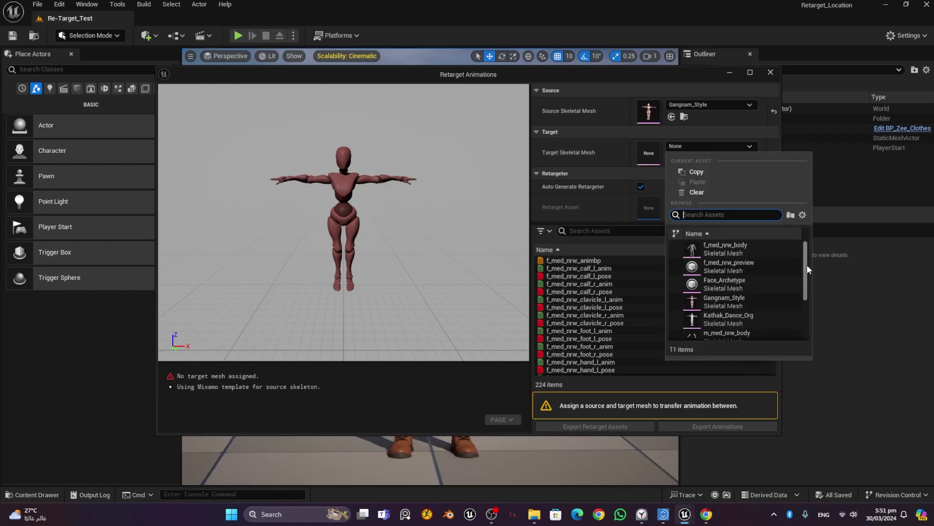
pyautogui.moveTo(804, 266); pyautogui.dragTo(802, 285)
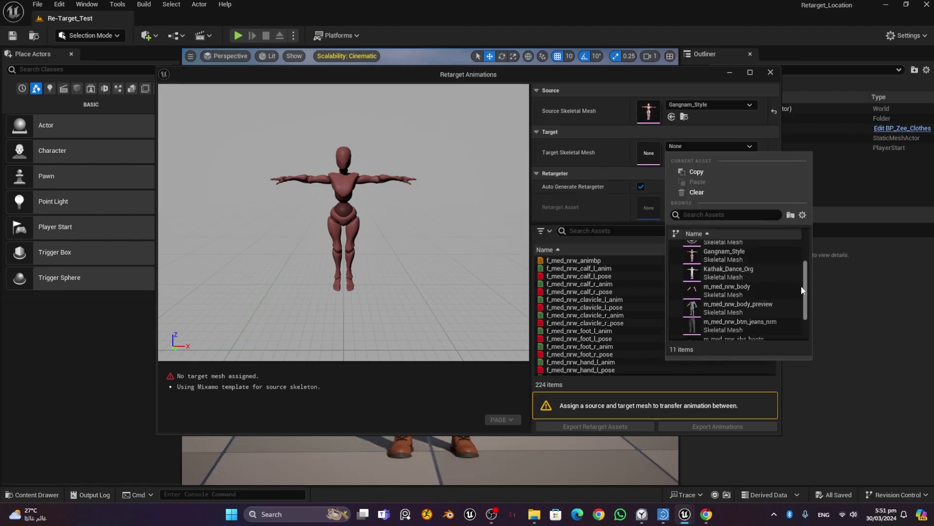
pyautogui.moveTo(801, 285)
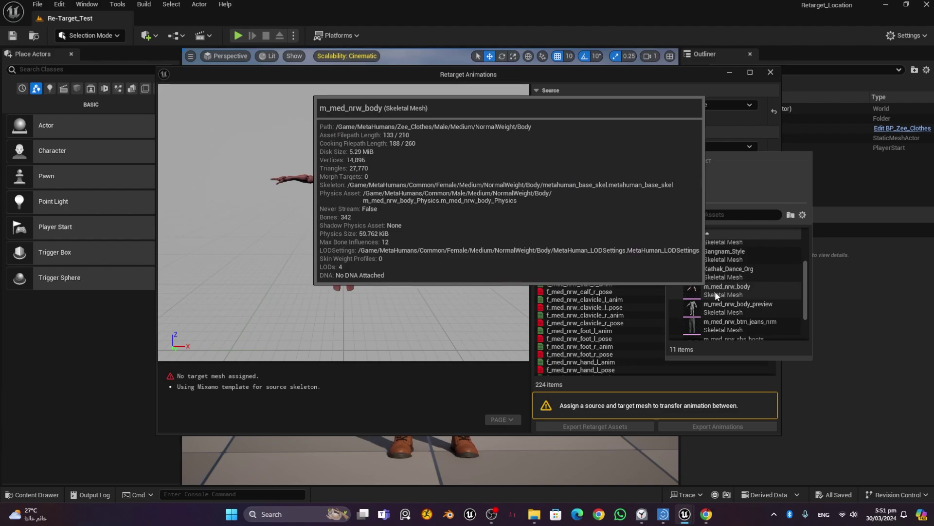
pyautogui.click(746, 293)
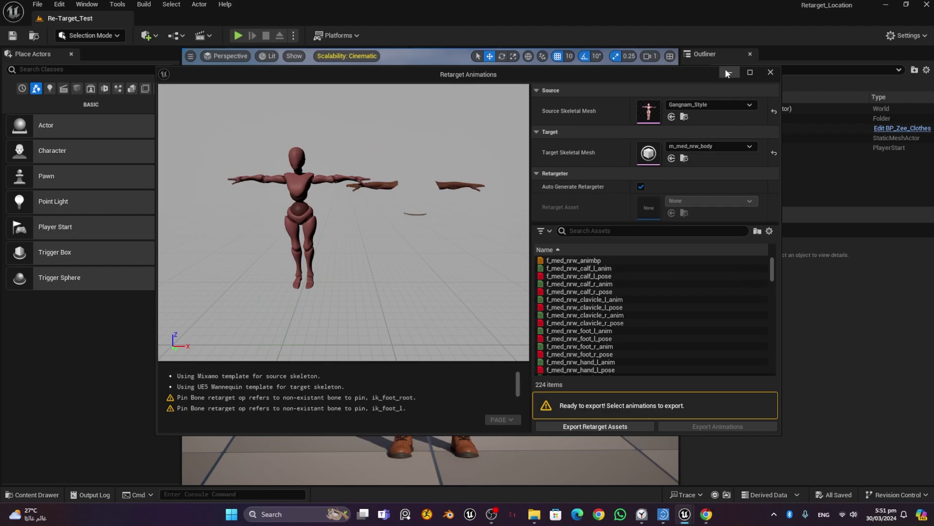
# Inspect the BP_Zee_Clothes blueprint to check which skeletal mesh its Body component uses, and close the blueprint
pyautogui.moveTo(668, 75); pyautogui.dragTo(620, 384)
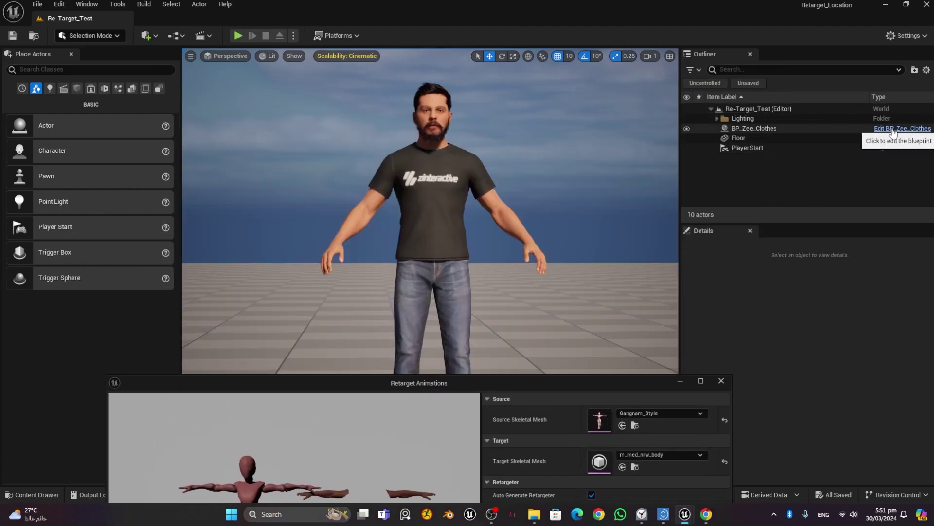
pyautogui.click(892, 131)
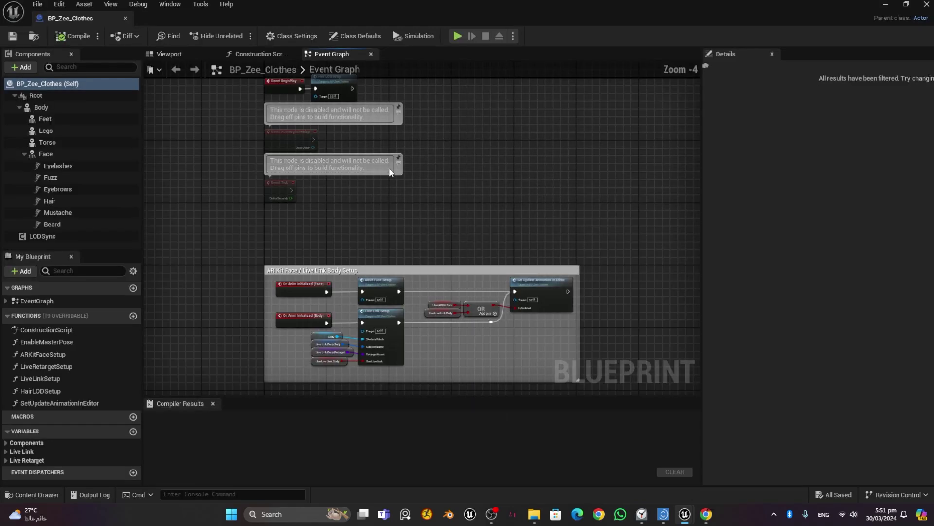
pyautogui.click(169, 53)
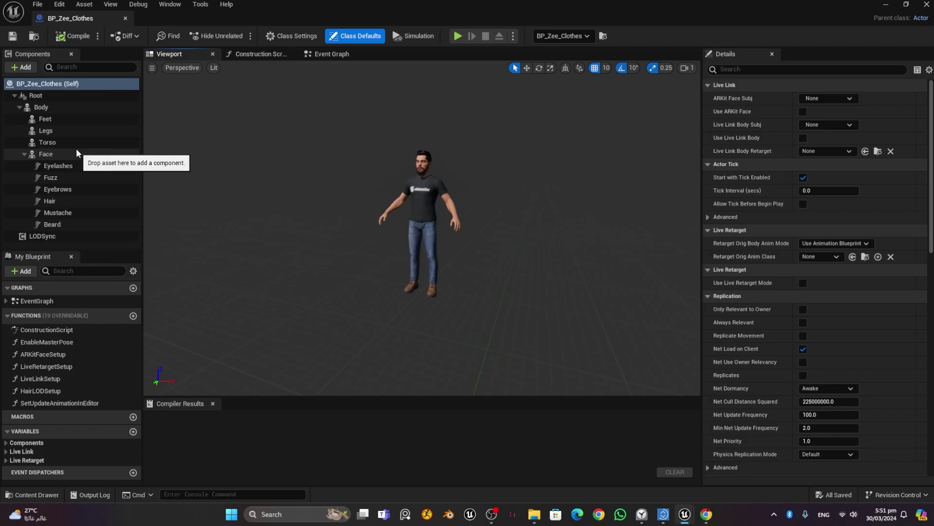
pyautogui.click(59, 106)
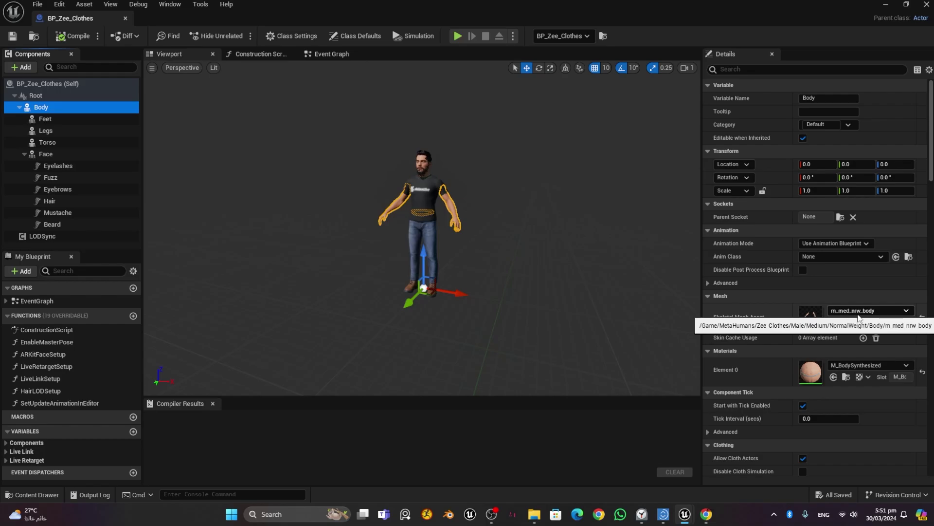
pyautogui.click(127, 18)
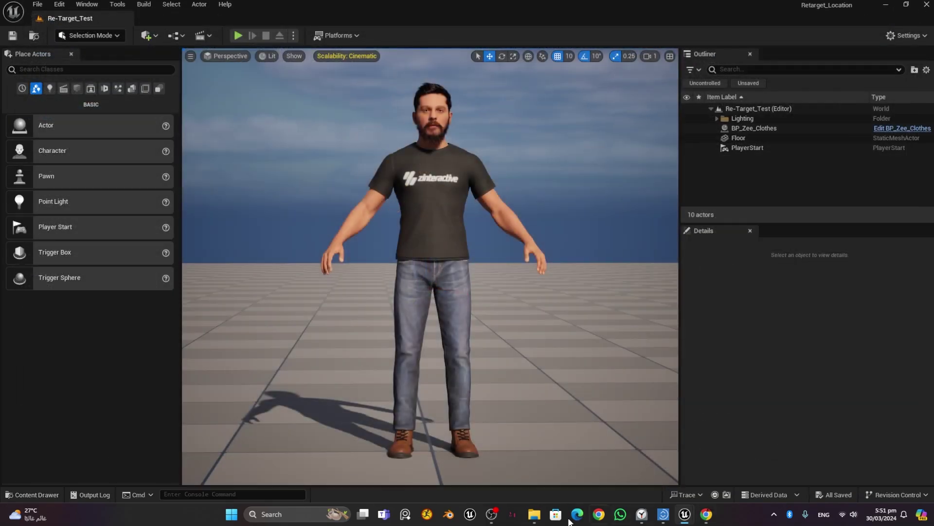
# Bring the Retarget Animations window back into full view and review the available target skeletal meshes
pyautogui.moveTo(685, 517)
pyautogui.click(704, 455)
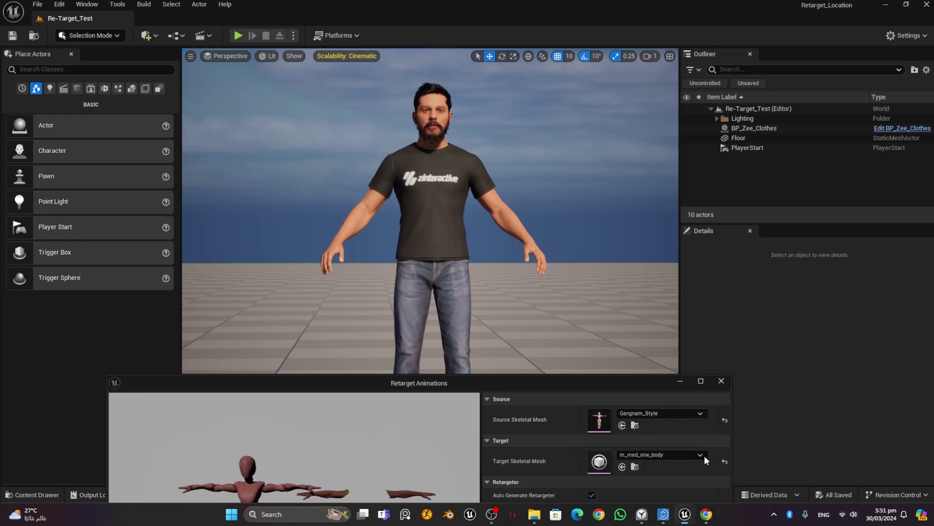
pyautogui.moveTo(473, 381); pyautogui.dragTo(492, 89)
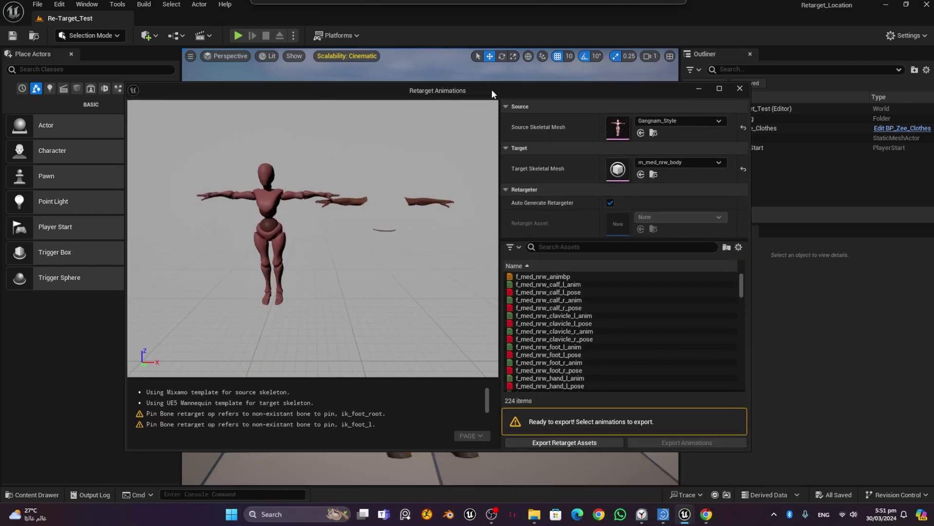
pyautogui.click(683, 161)
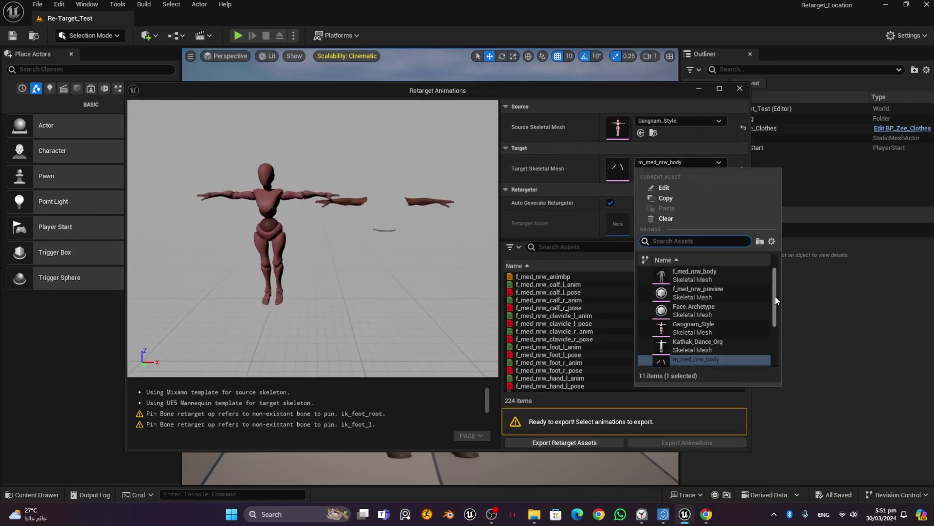
pyautogui.moveTo(777, 300)
pyautogui.mouseDown()
pyautogui.moveTo(781, 346)
pyautogui.moveTo(772, 292)
pyautogui.mouseUp()
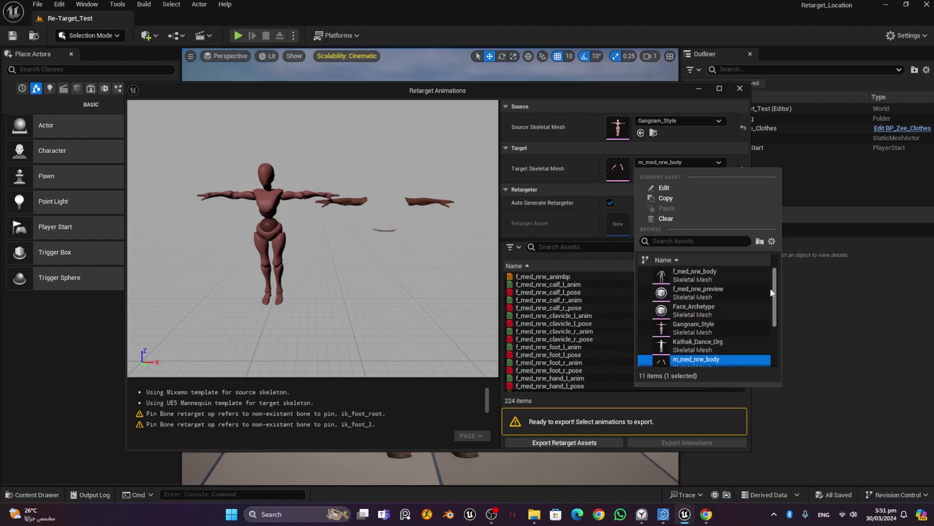
pyautogui.click(555, 86)
pyautogui.moveTo(559, 84); pyautogui.dragTo(647, 84)
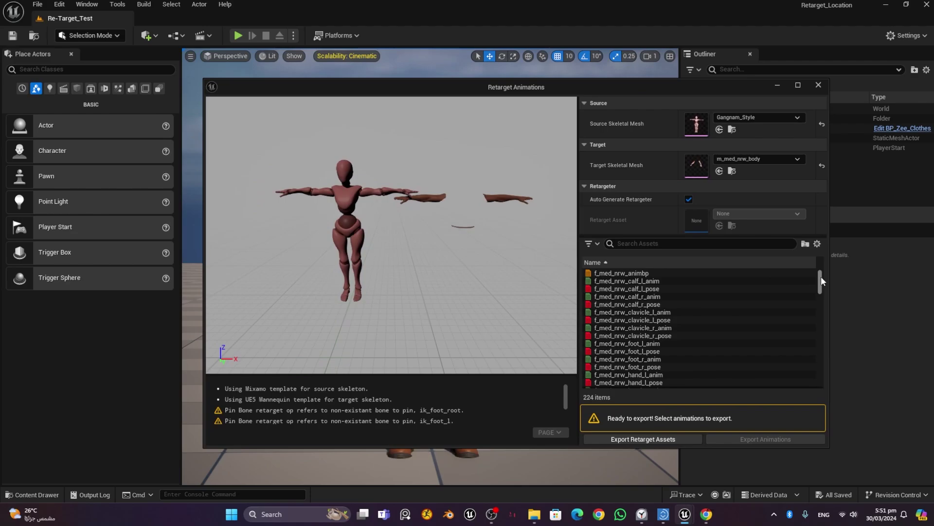
# Filter the retarget animation list by "gang" and select Gangnam_Style_Anim_mixamo_com
pyautogui.moveTo(822, 276)
pyautogui.mouseDown()
pyautogui.moveTo(830, 400)
pyautogui.moveTo(828, 268)
pyautogui.mouseUp()
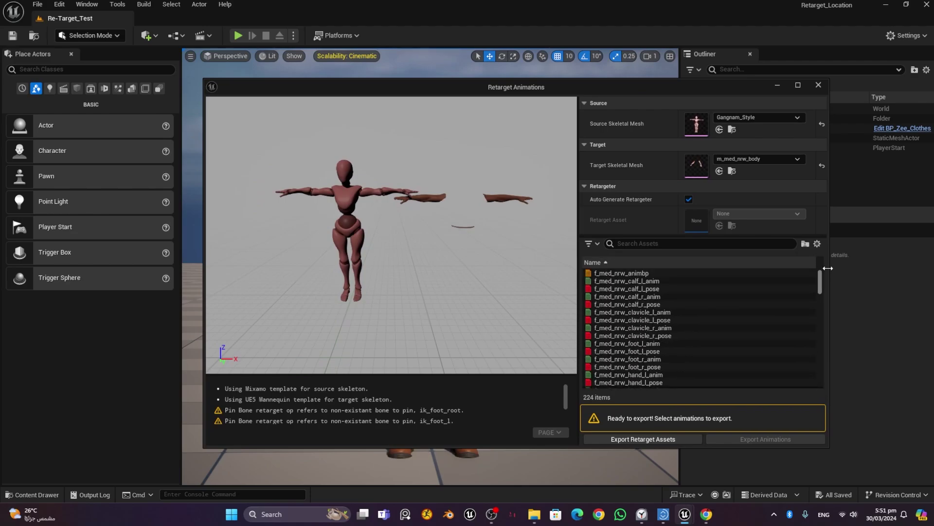
pyautogui.click(656, 242)
pyautogui.write('gang')
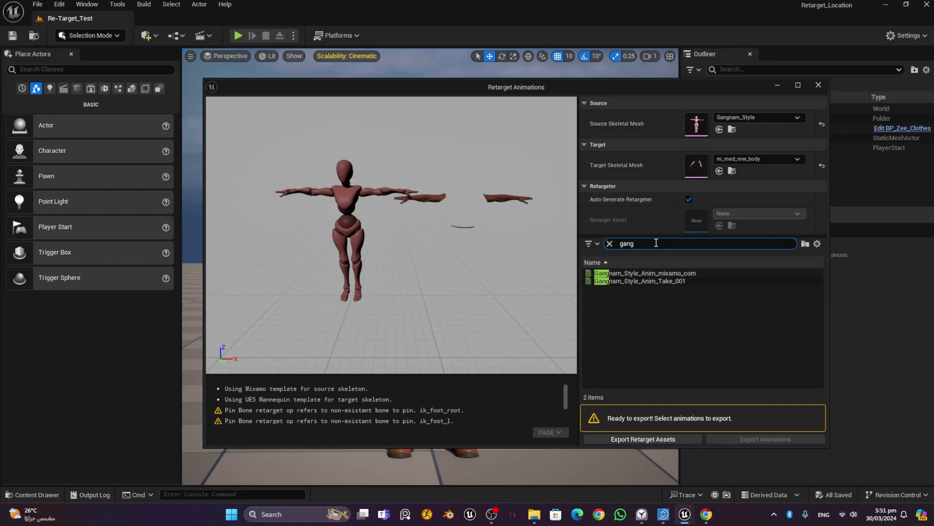
pyautogui.click(702, 273)
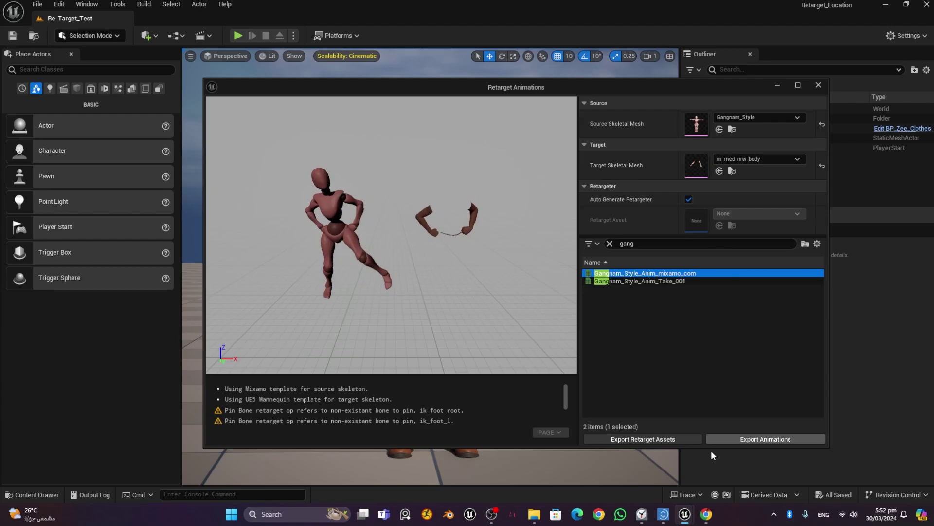
# Export the retargeted Gangnam Style animation to the Animations folder with referenced assets included, and save it
pyautogui.click(749, 439)
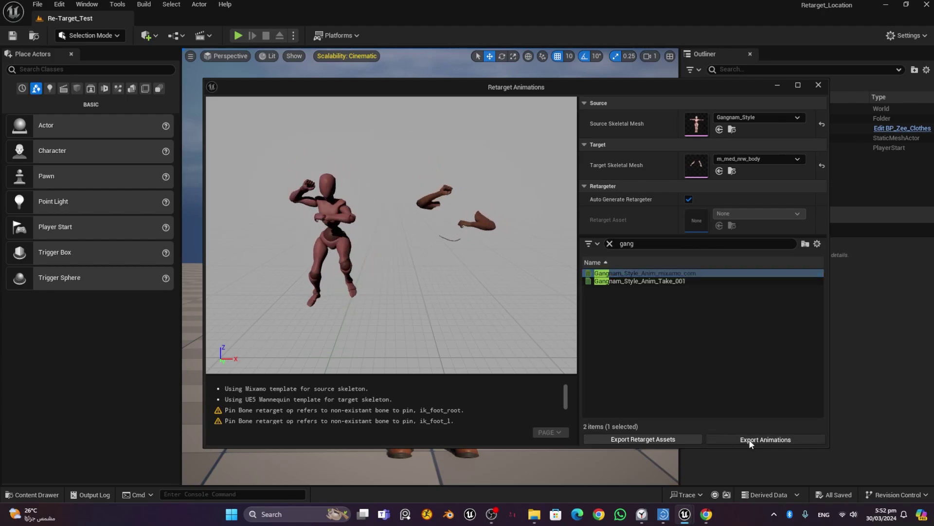
pyautogui.click(440, 158)
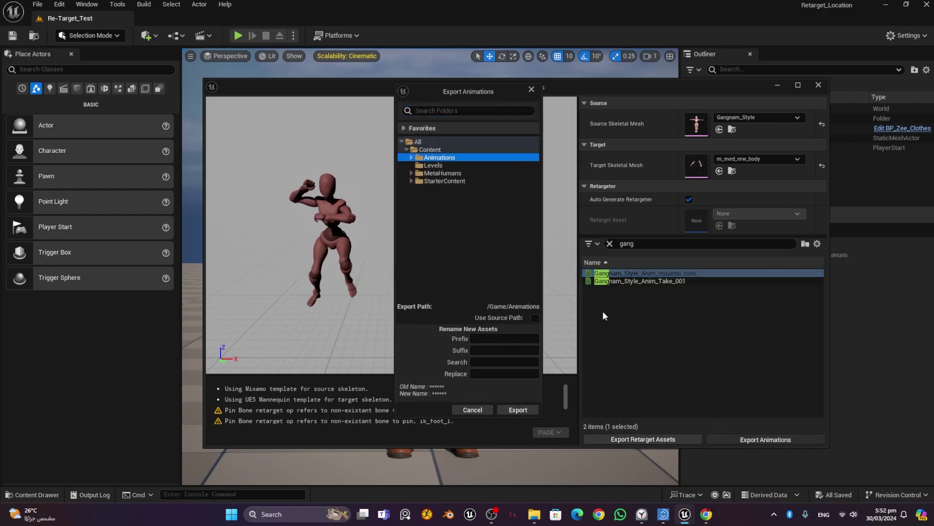
pyautogui.click(518, 409)
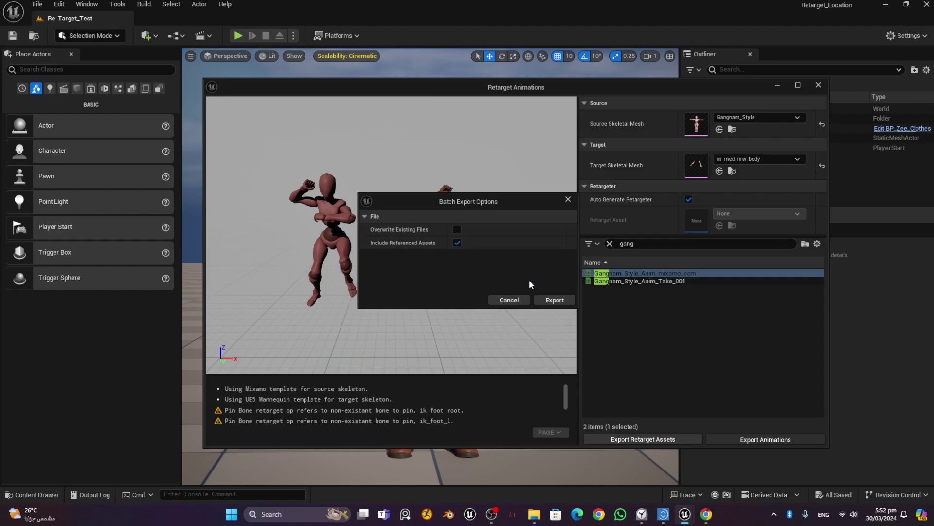
pyautogui.click(568, 300)
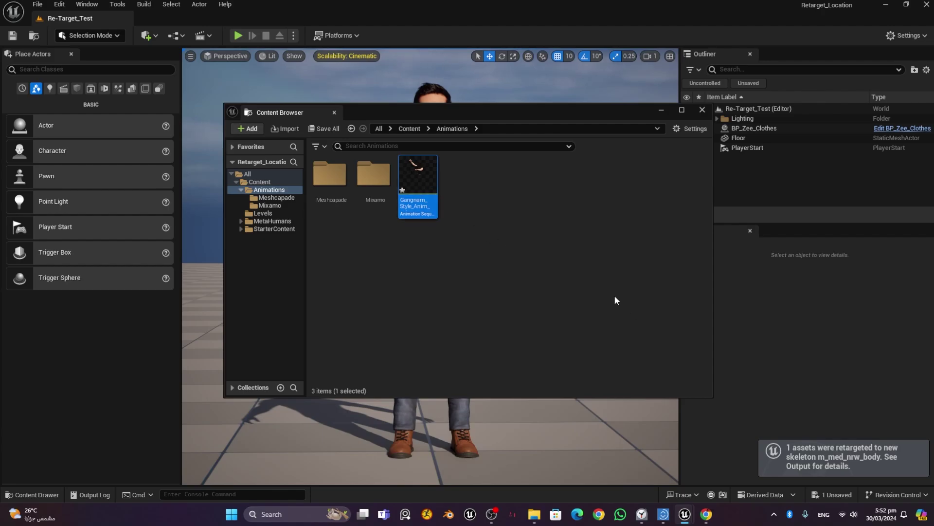
pyautogui.hotkey('ctrl', 's')
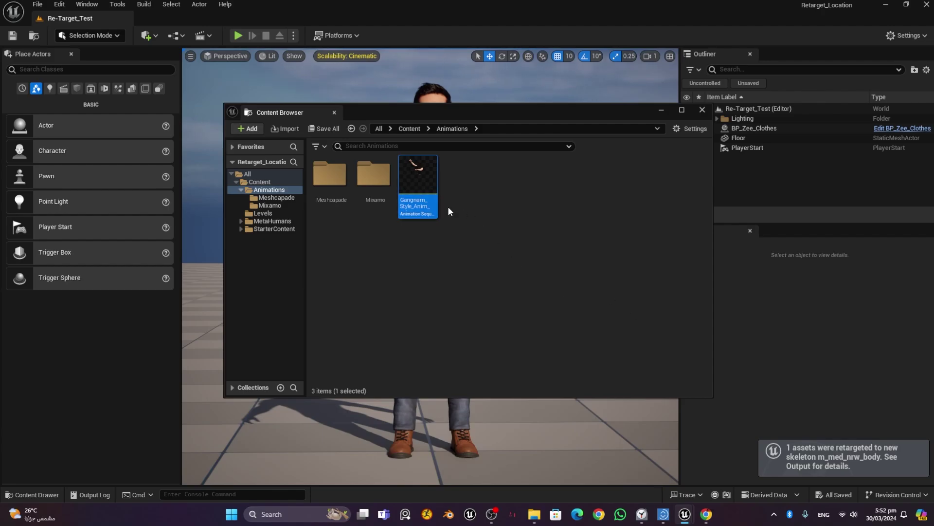
pyautogui.click(703, 110)
# Start retargeting the Kathak_Dance_Org animation sequence from the Meshcapade folder
pyautogui.click(57, 496)
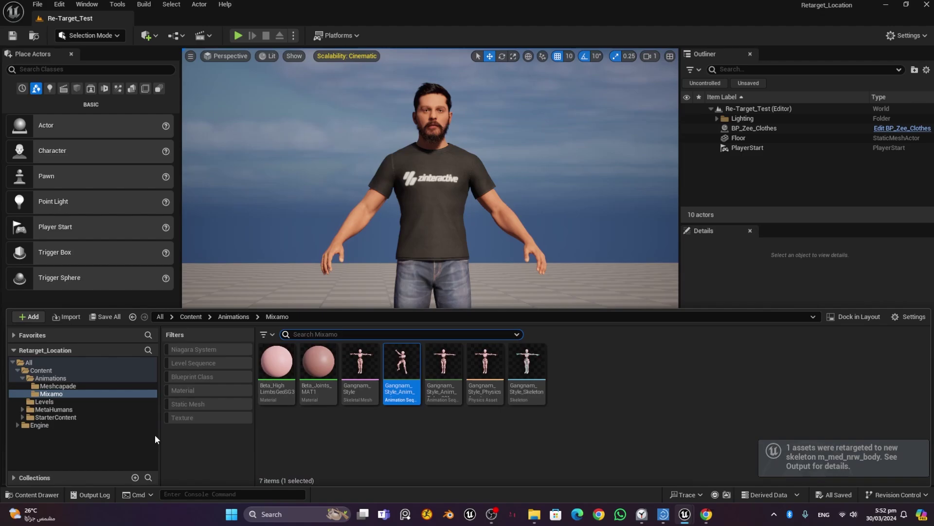
pyautogui.click(72, 386)
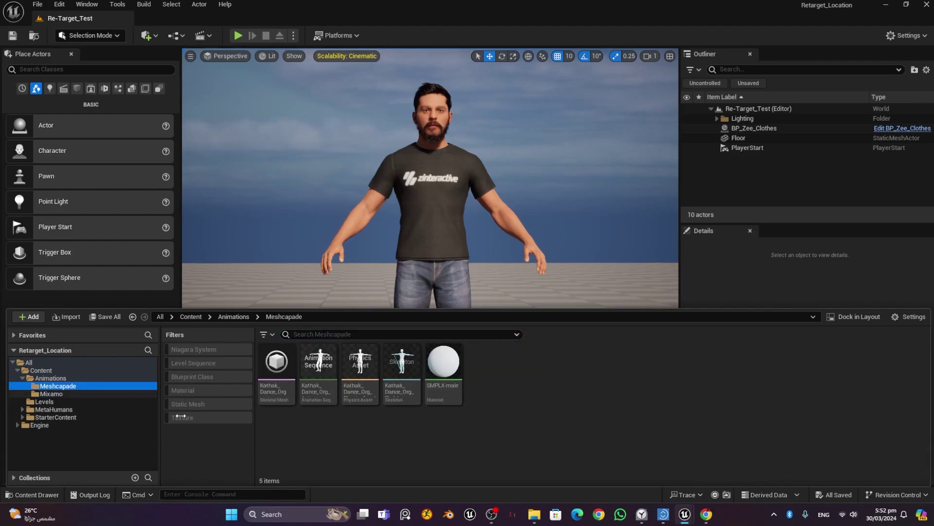
pyautogui.click(53, 378)
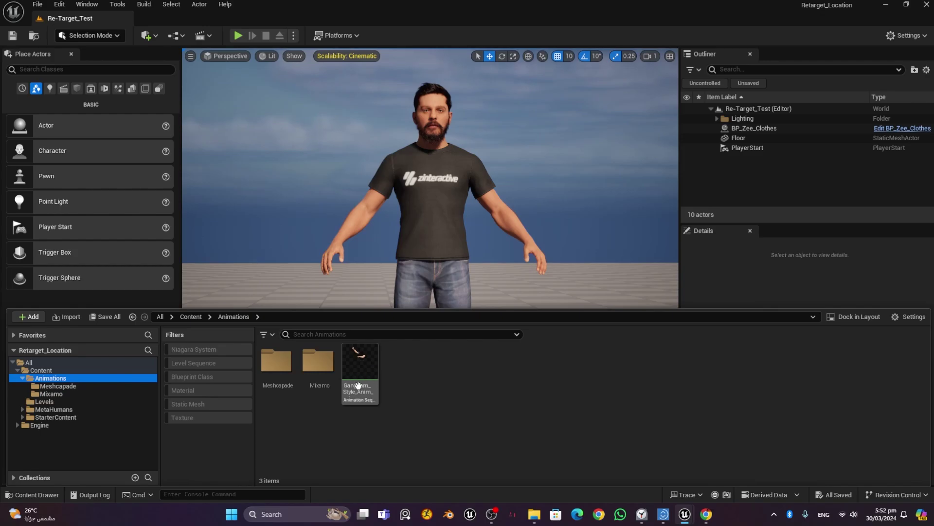
pyautogui.click(85, 387)
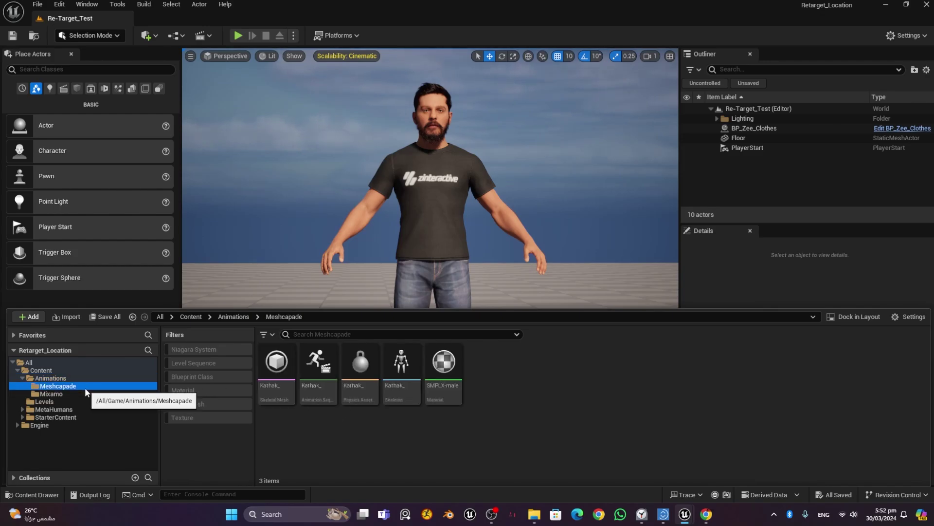
pyautogui.rightClick(317, 371)
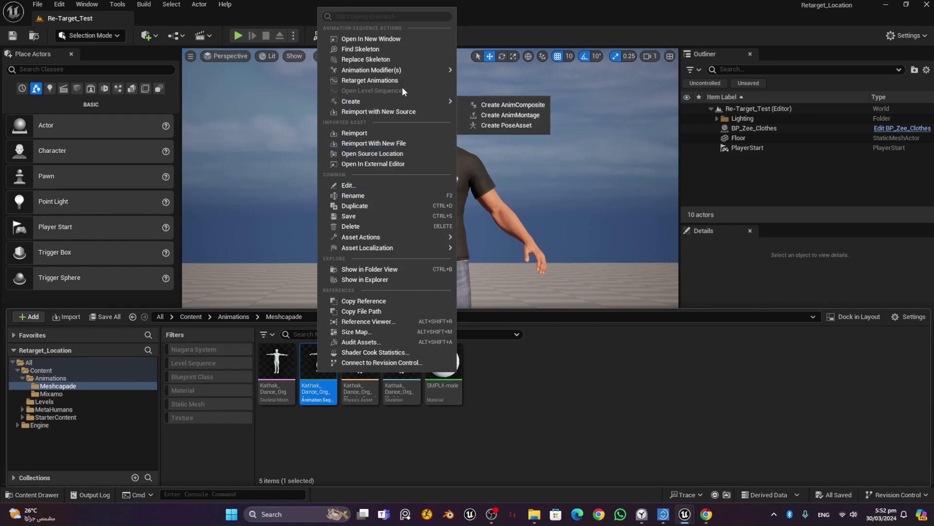
pyautogui.click(401, 81)
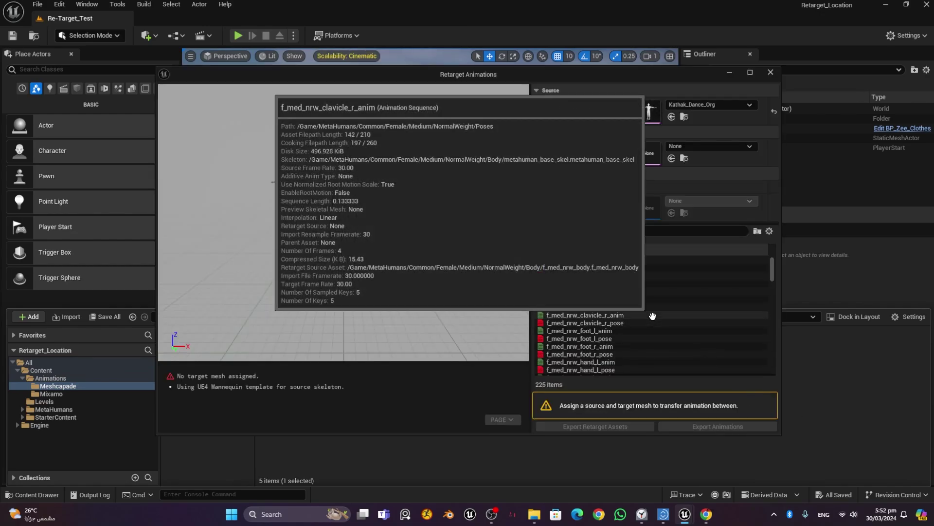
# Set the target skeletal mesh of the Kathak dance retarget to m_med_nrw_body
pyautogui.click(693, 147)
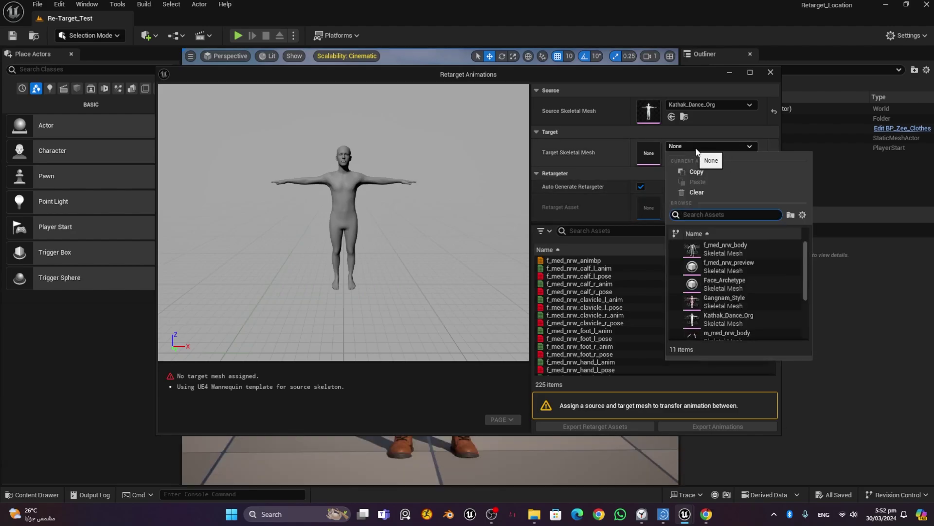
pyautogui.moveTo(804, 287); pyautogui.dragTo(804, 298)
pyautogui.scroll(-1, 737, 288)
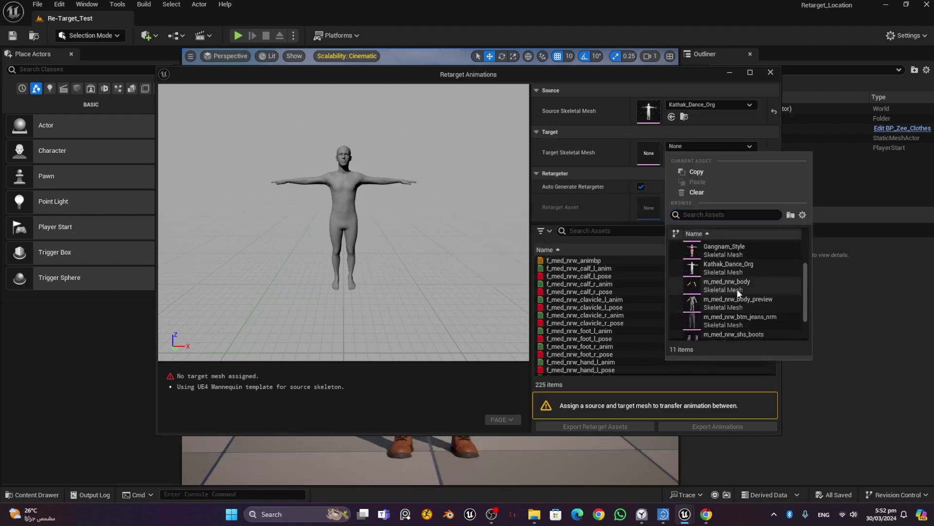
pyautogui.click(731, 285)
# Filter the animation list by "kath" and select Kathak_Dance_Org_Anim for retargeting
pyautogui.click(702, 230)
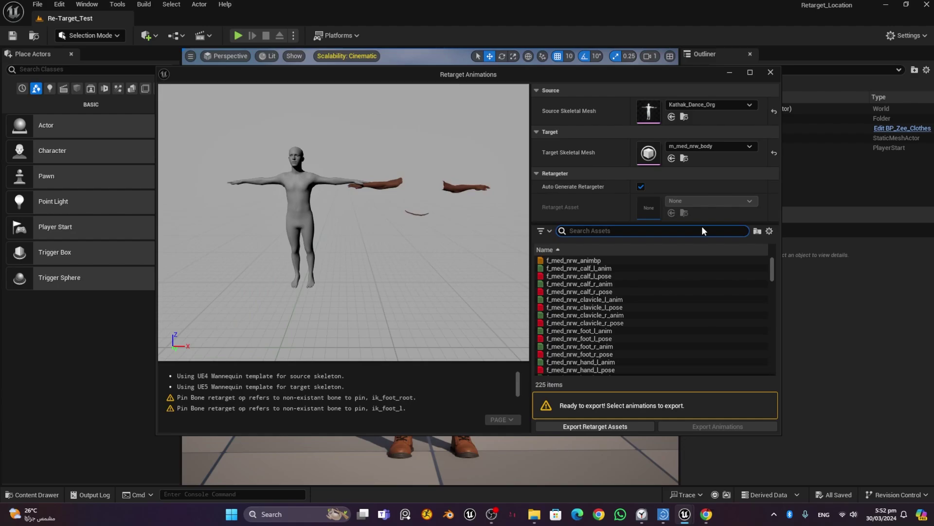
pyautogui.write('kath')
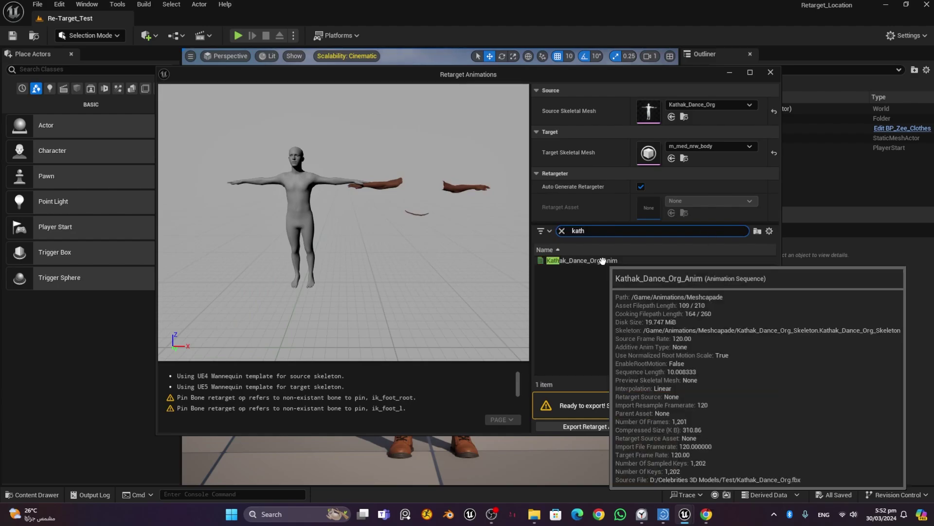
pyautogui.click(618, 260)
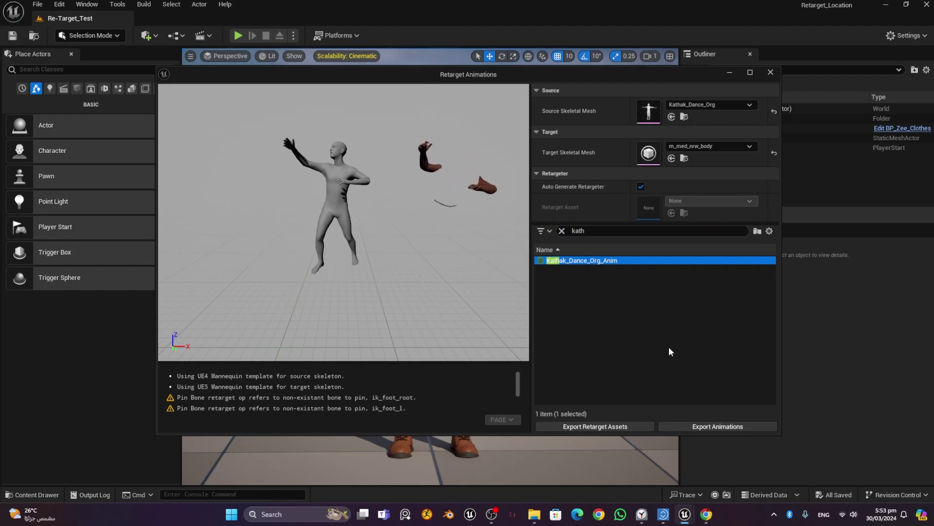
# Export the retargeted Kathak dance animation to the Animations folder with referenced assets included, and save it
pyautogui.click(721, 426)
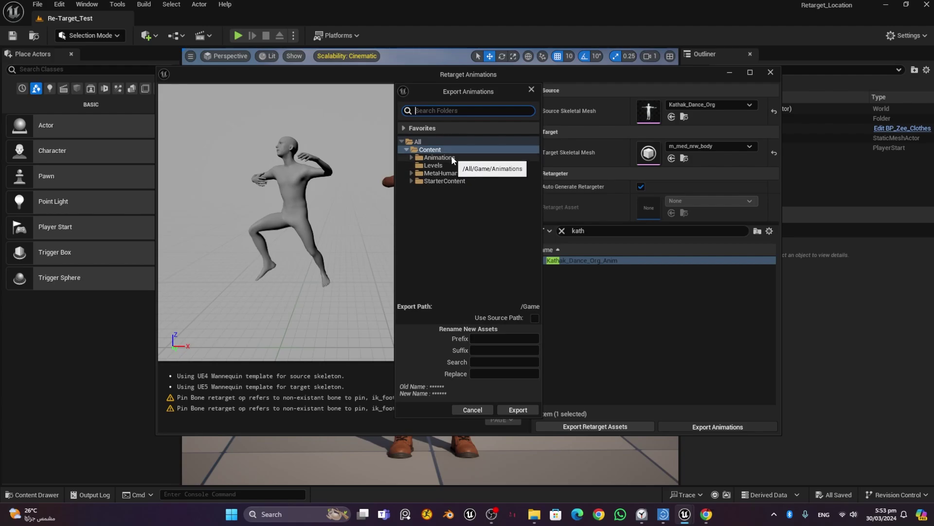
pyautogui.click(439, 157)
pyautogui.click(517, 410)
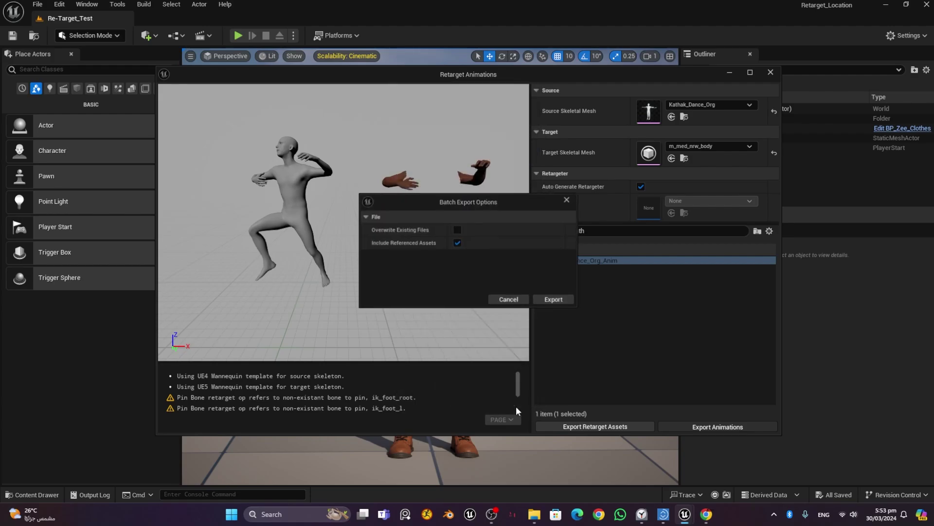
pyautogui.click(546, 300)
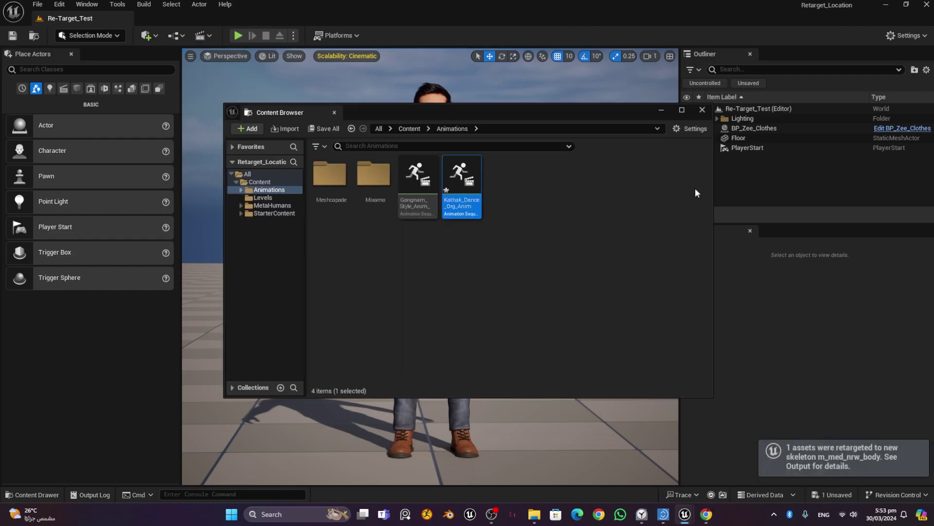
pyautogui.hotkey('ctrl', 's')
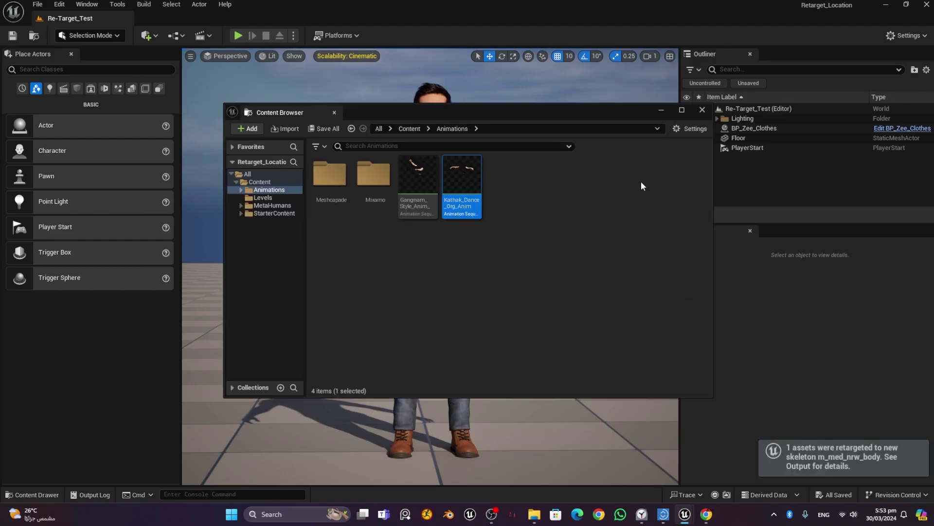
pyautogui.click(702, 111)
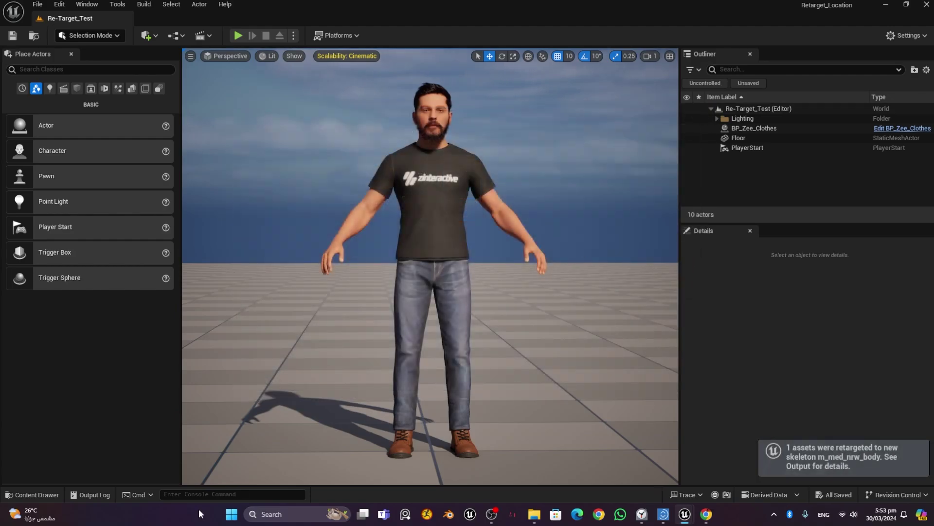
# Preview the retargeted Gangnam Style animation from the Animations folder in the animation editor
pyautogui.click(37, 494)
pyautogui.click(51, 378)
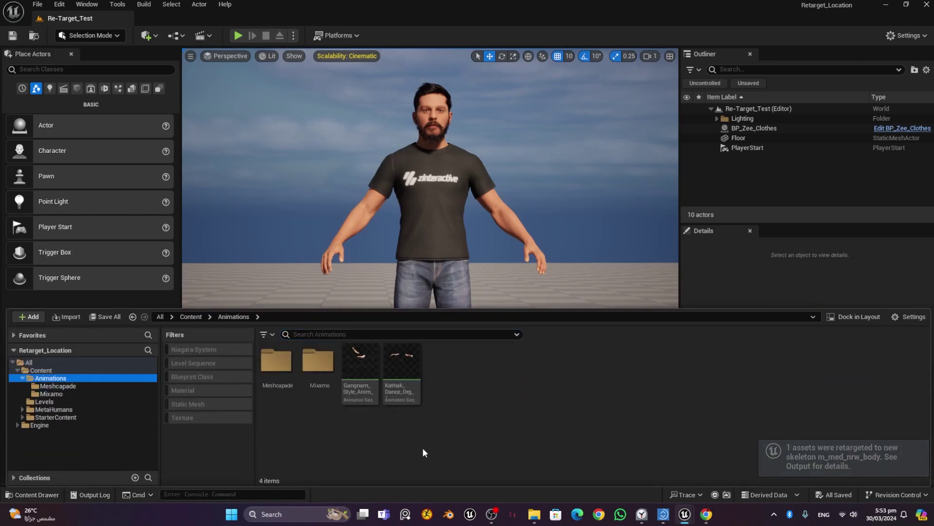
pyautogui.doubleClick(360, 366)
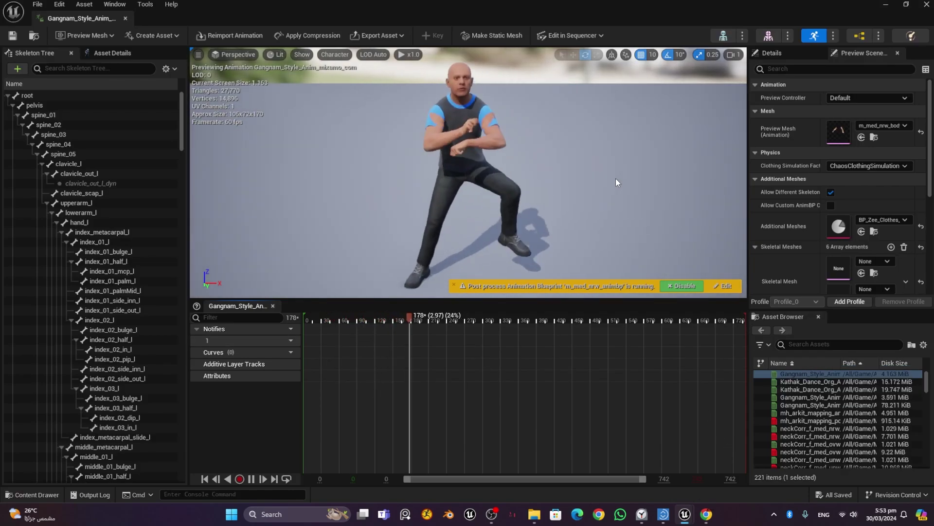
pyautogui.click(125, 18)
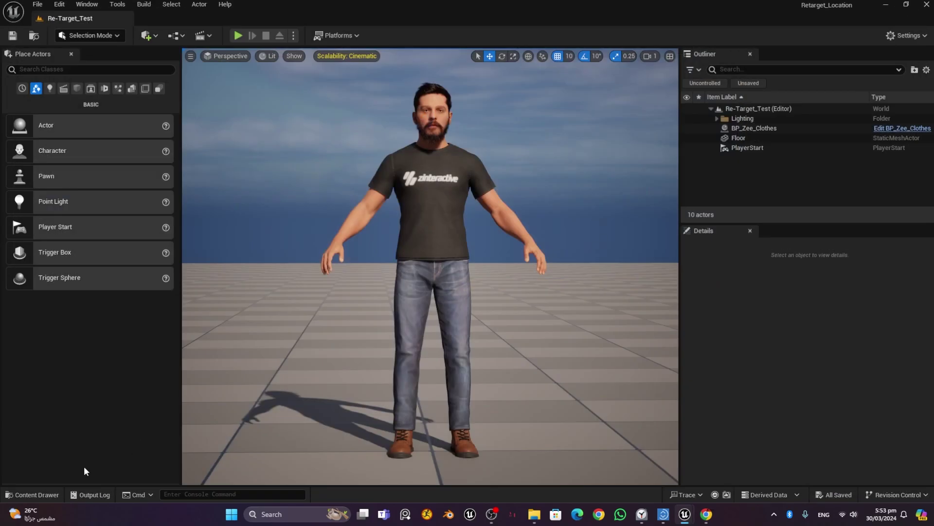
# Preview the retargeted Kathak_Dance_Org_Anim from the Animations folder in the animation editor
pyautogui.click(32, 493)
pyautogui.doubleClick(400, 375)
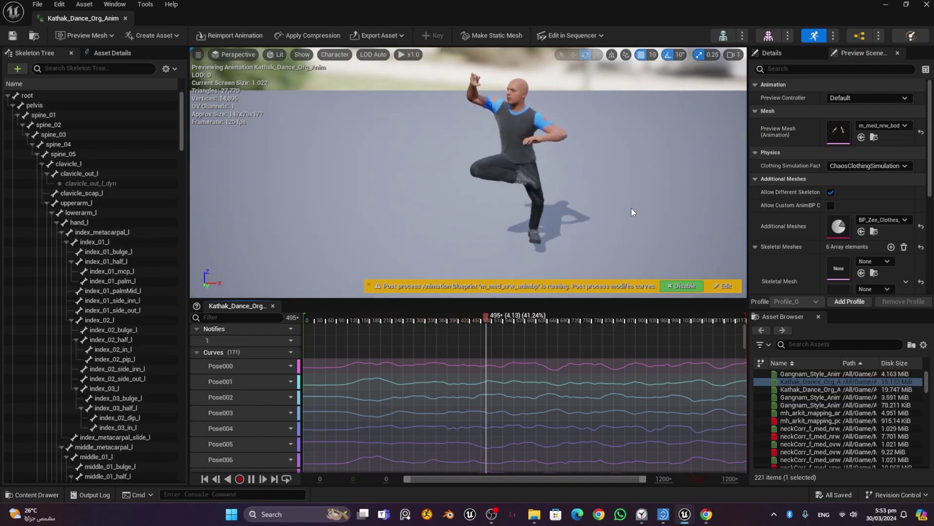
pyautogui.click(125, 19)
# Create a Level Sequence named Dance in the Levels folder and save it
pyautogui.click(31, 494)
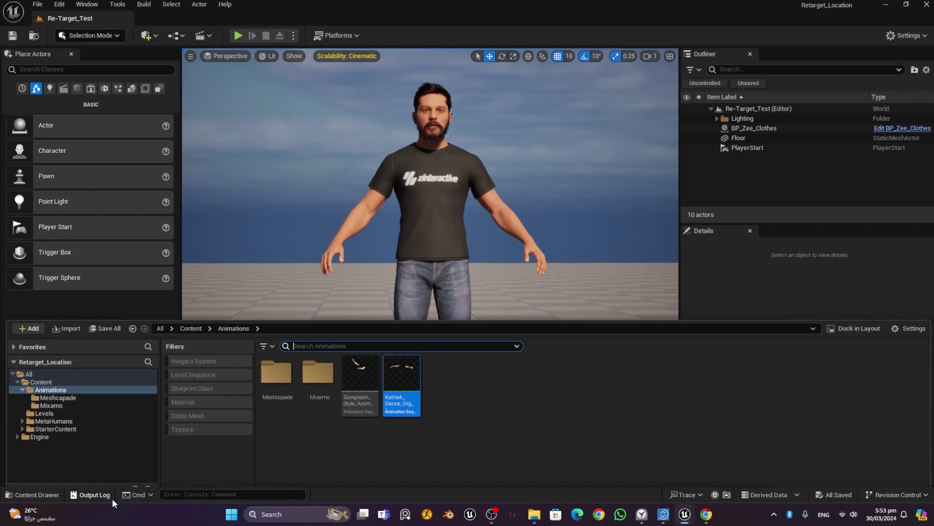
pyautogui.click(78, 401)
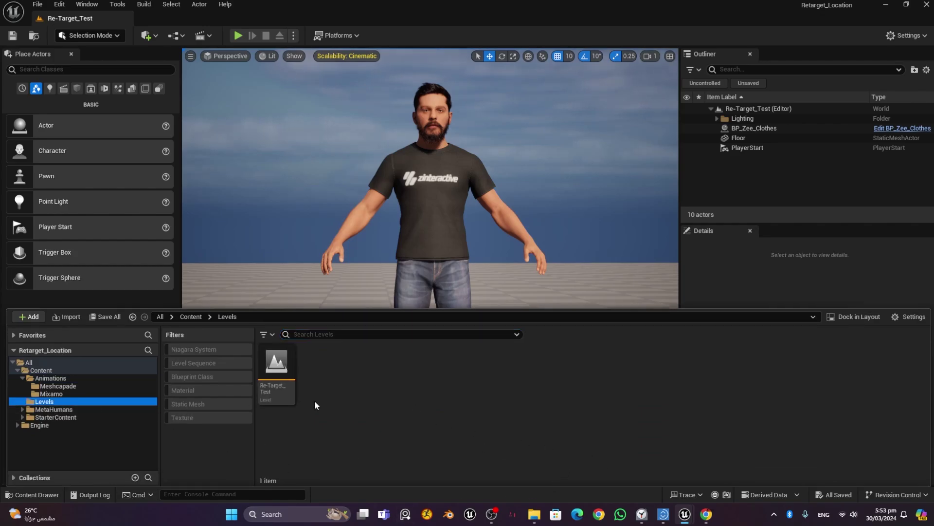
pyautogui.rightClick(323, 379)
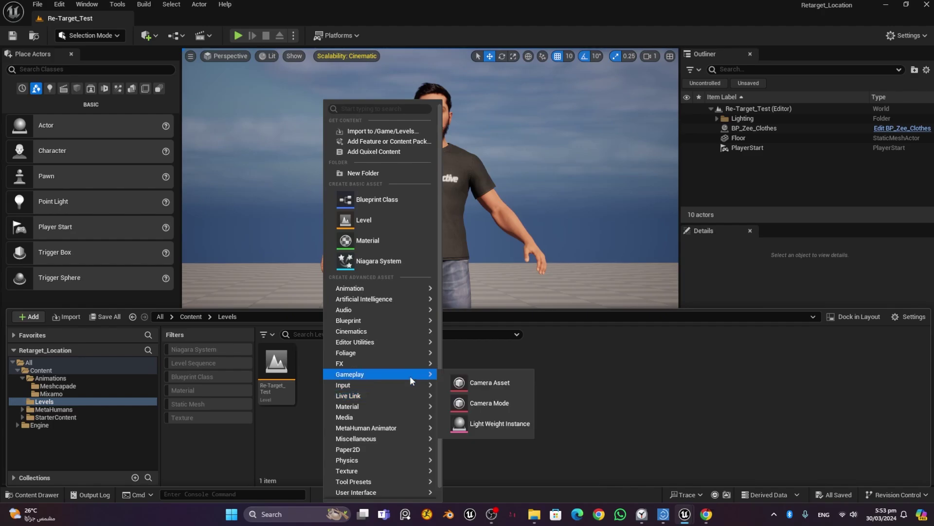
pyautogui.moveTo(396, 344)
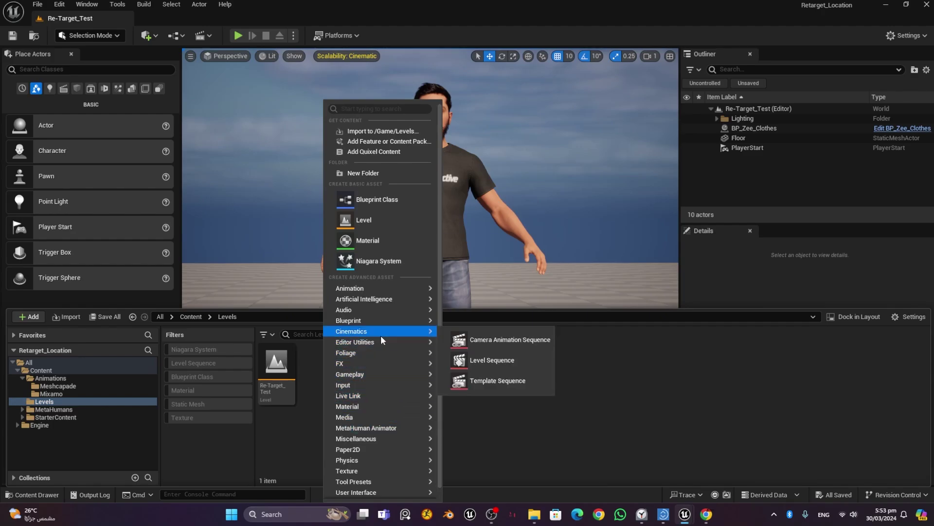
pyautogui.click(509, 360)
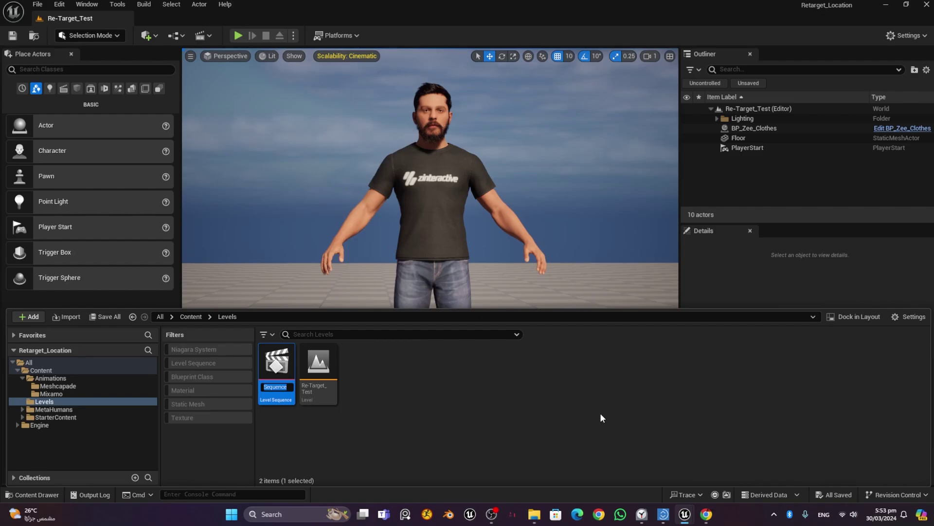
pyautogui.write('Dance')
pyautogui.press('Return')
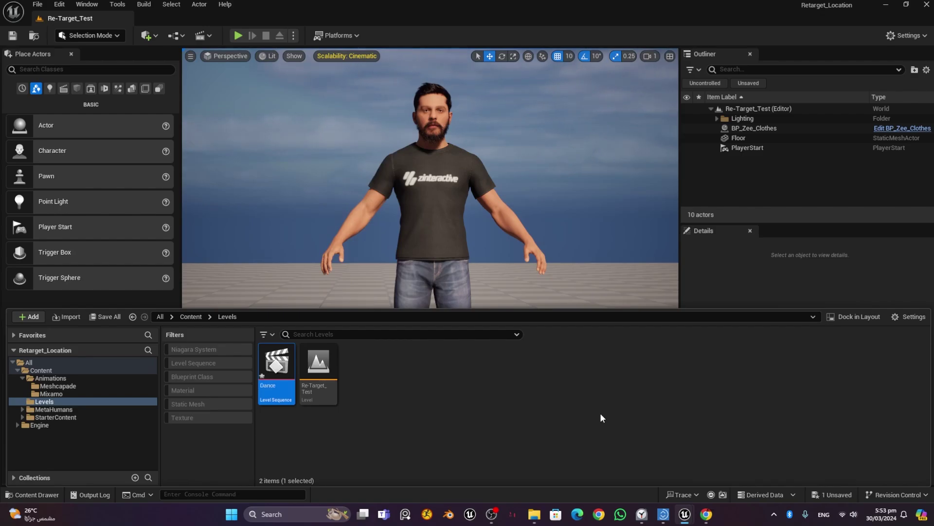
pyautogui.hotkey('ctrl', 's')
# Open the Dance sequence and add the BP_Zee_Clothes character to it as an actor track
pyautogui.doubleClick(264, 371)
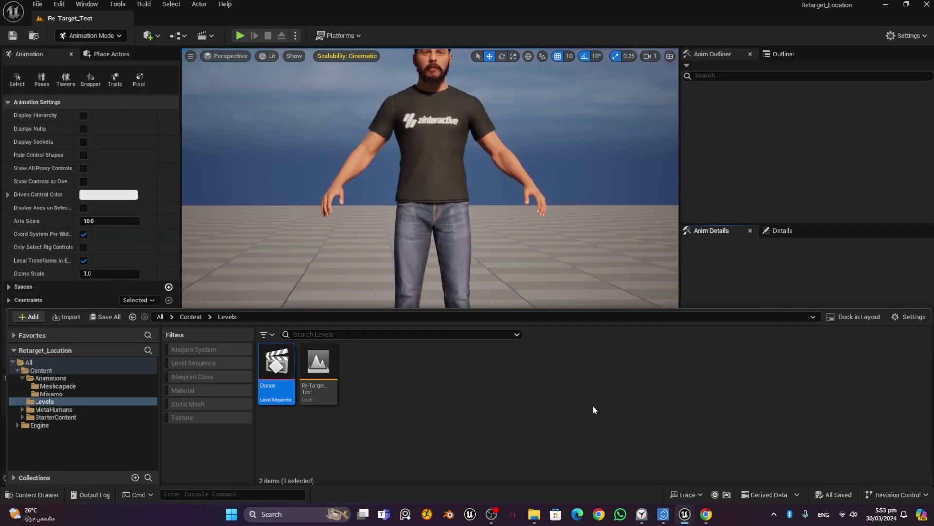
pyautogui.click(424, 177)
pyautogui.click(26, 411)
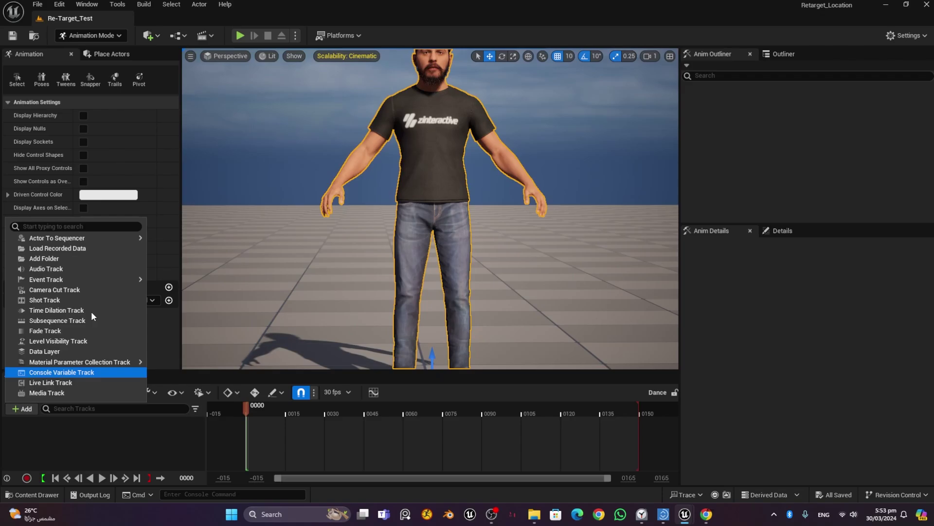
pyautogui.moveTo(74, 236)
pyautogui.click(210, 240)
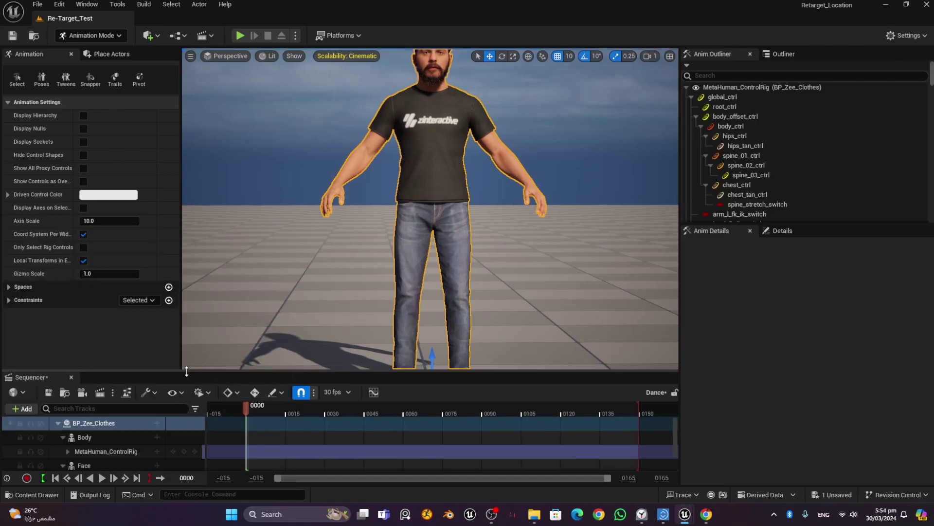
# Delete the MetaHuman_ControlRig and Face_ControlBoard_CtrlRig tracks from the character's Body and Face
pyautogui.moveTo(183, 370); pyautogui.dragTo(190, 326)
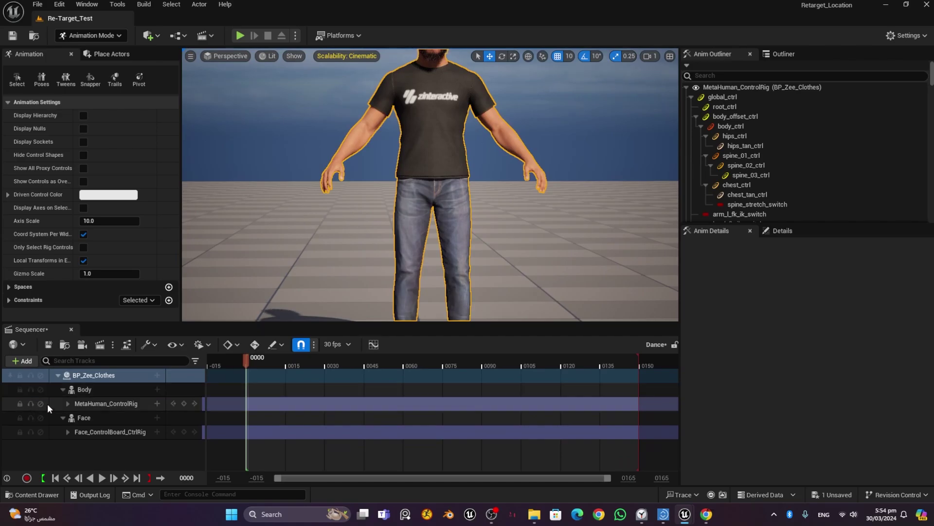
pyautogui.click(107, 403)
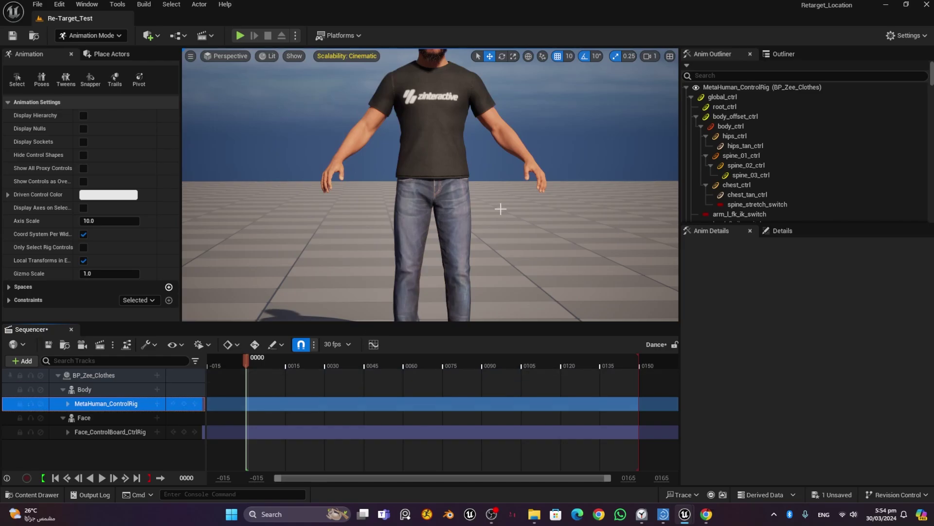
pyautogui.click(501, 208)
pyautogui.click(98, 404)
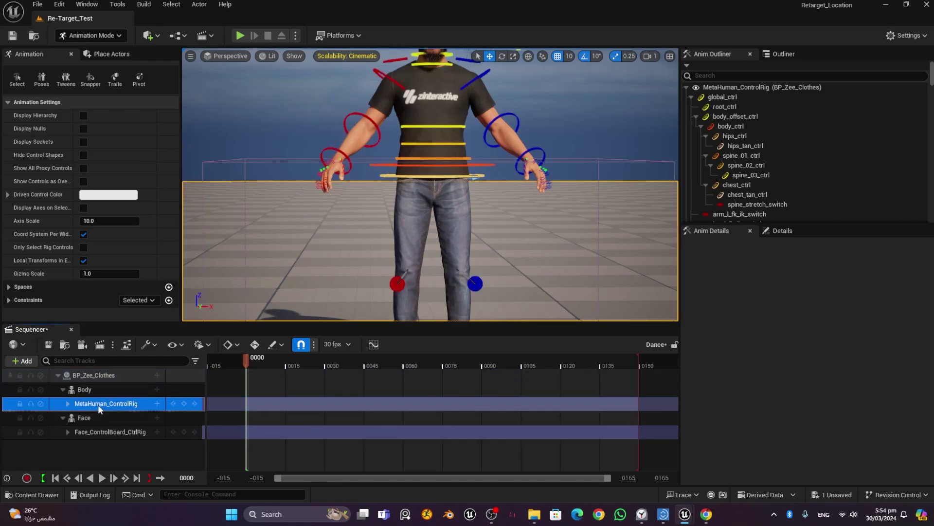
pyautogui.press('Delete')
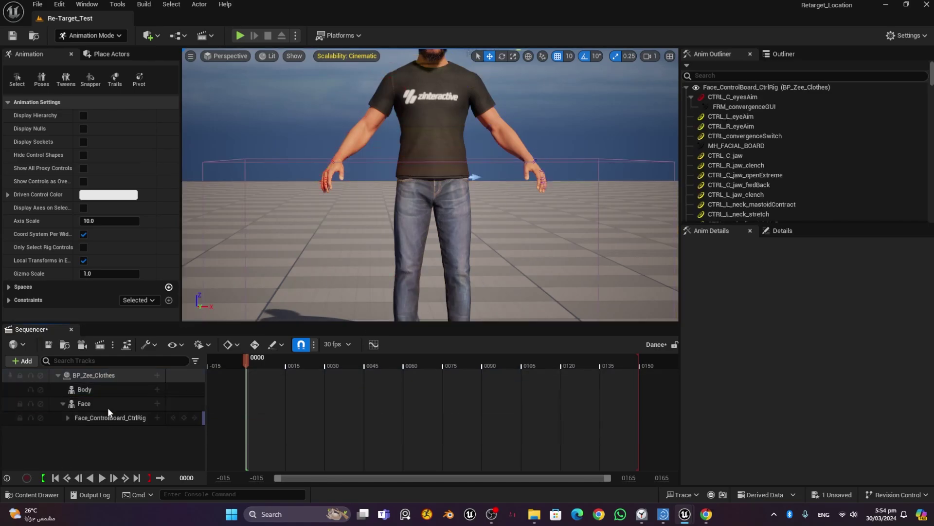
pyautogui.click(114, 419)
pyautogui.press('Delete')
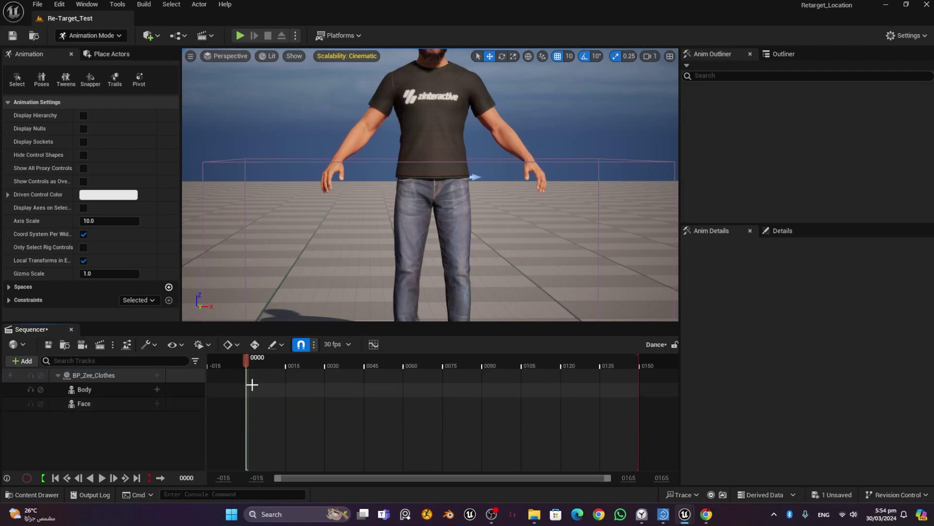
# Add the retargeted Kathak_Dance_Org_Anim from /Game/Animations as an animation on the character's Body track
pyautogui.moveTo(239, 322); pyautogui.dragTo(238, 378)
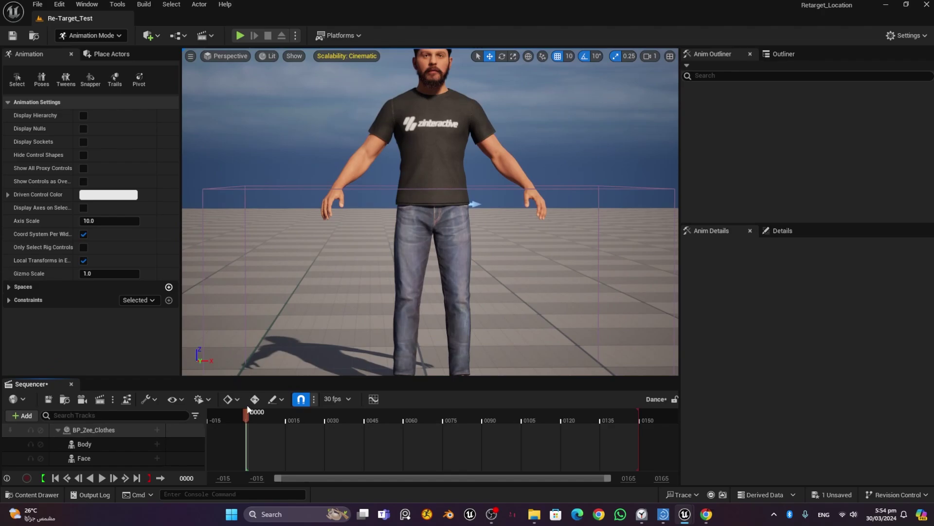
pyautogui.press('s')
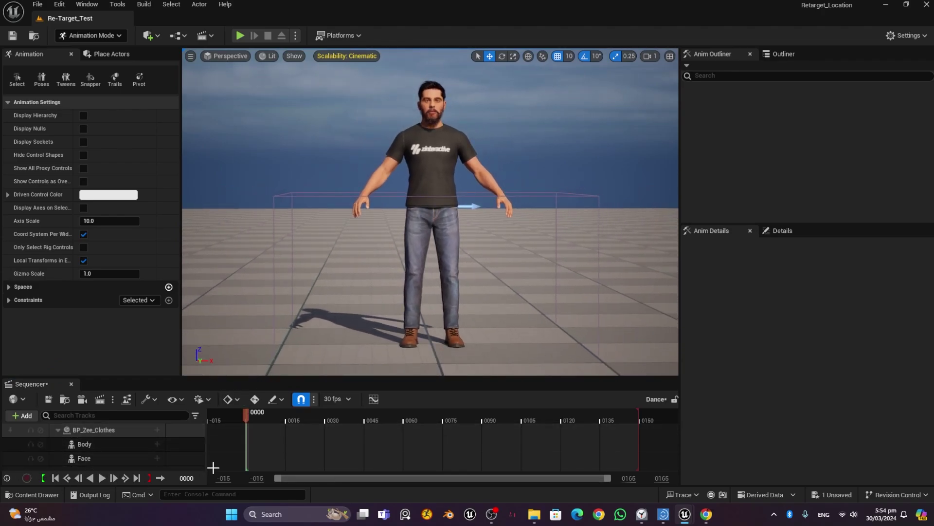
pyautogui.click(158, 430)
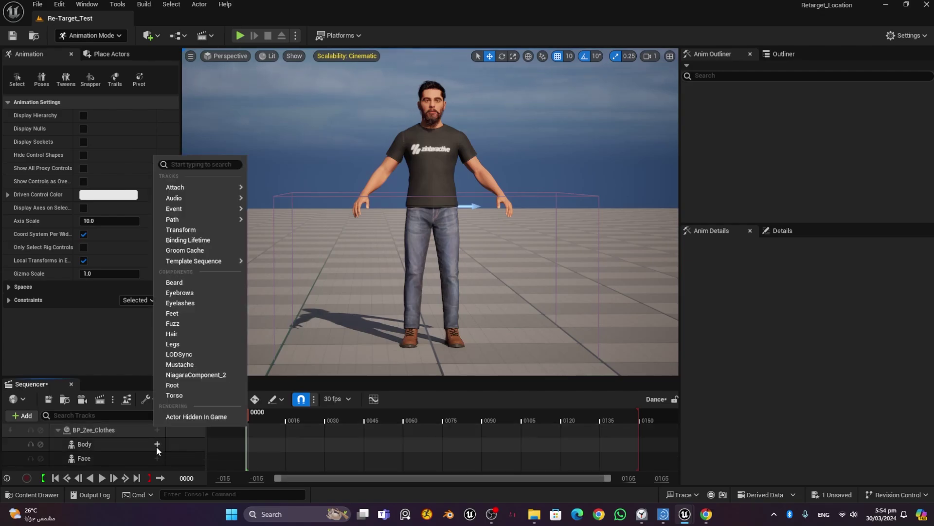
pyautogui.click(157, 444)
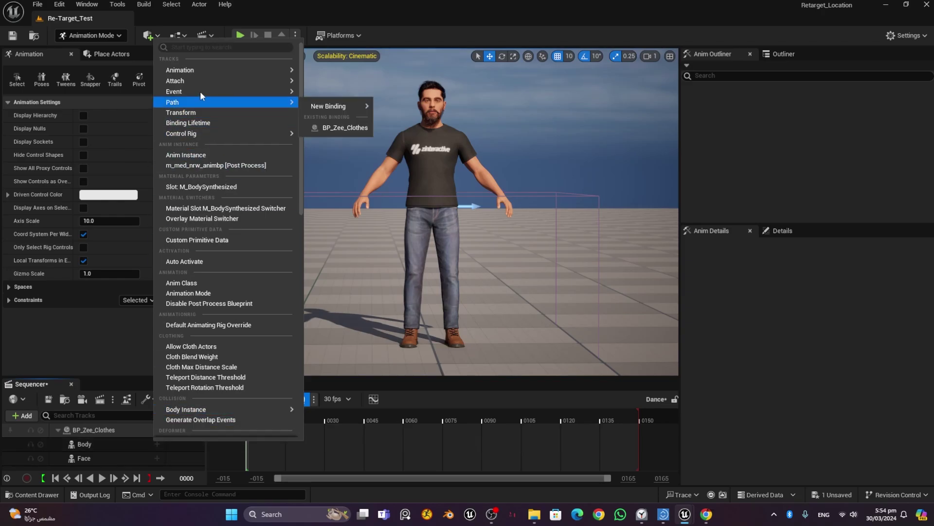
pyautogui.moveTo(195, 68)
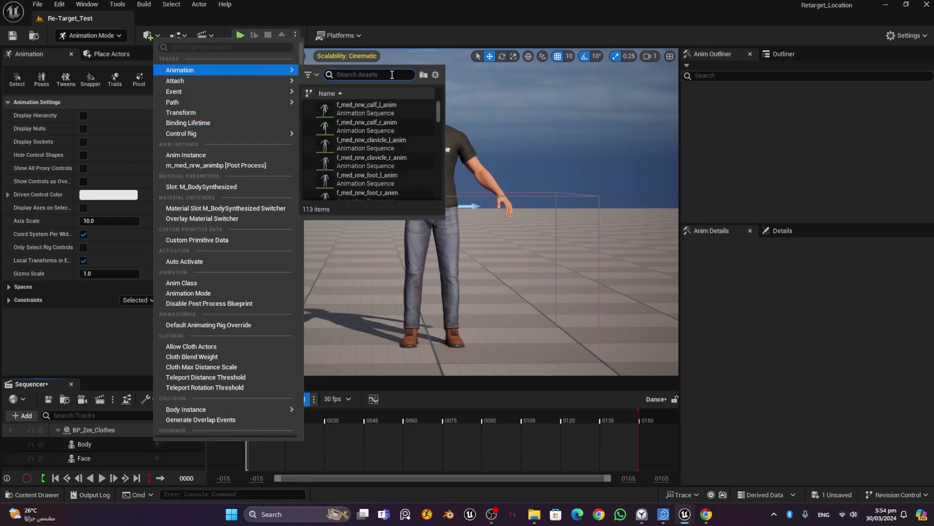
pyautogui.write('kat')
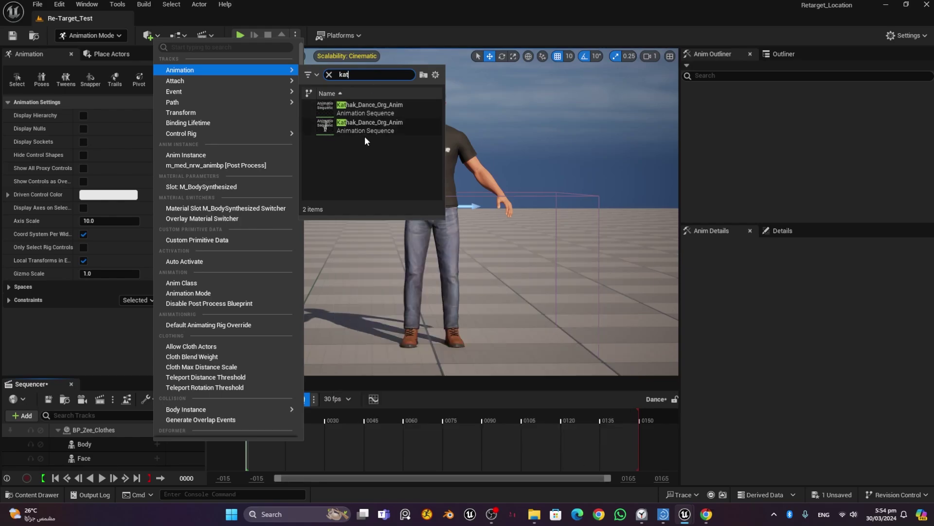
pyautogui.moveTo(373, 131)
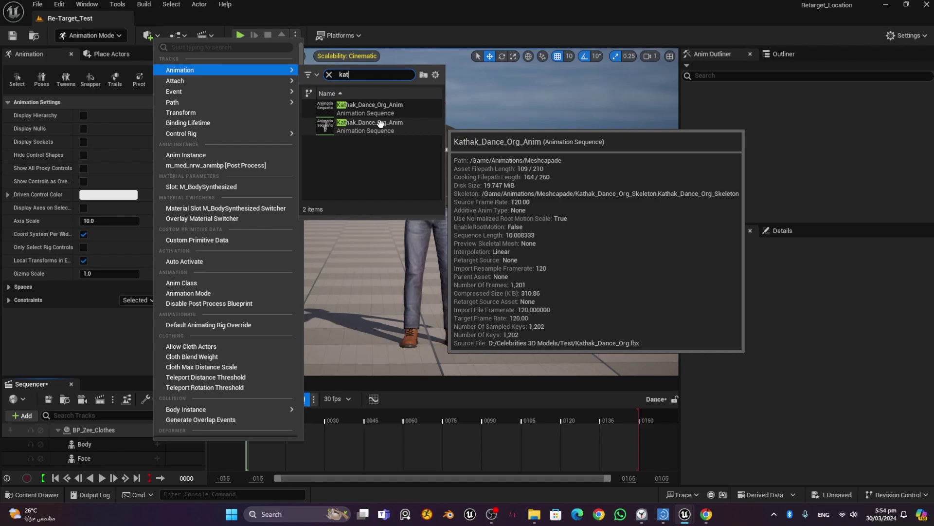
pyautogui.moveTo(379, 112)
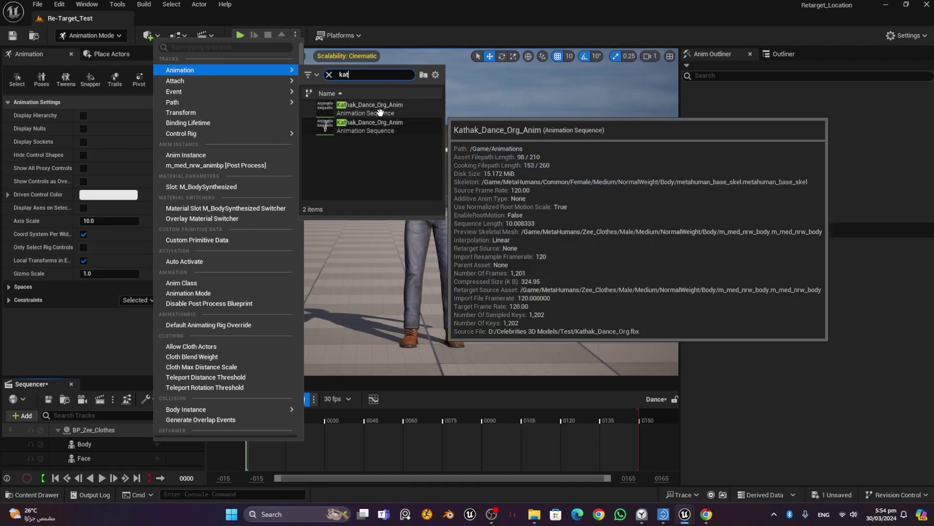
pyautogui.click(379, 112)
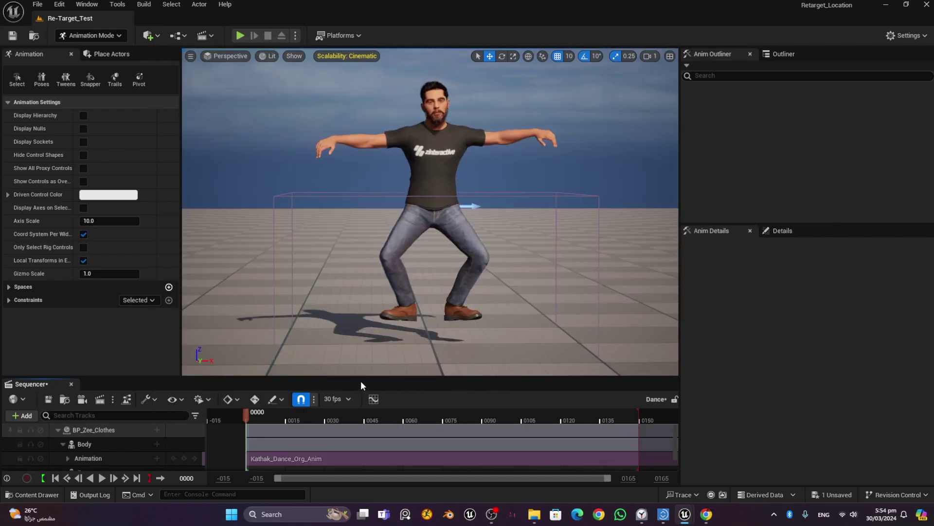
# Extend the sequence's timeline and playback end to frame 300, play the Kathak dance and return to frame 0
pyautogui.moveTo(369, 379); pyautogui.dragTo(363, 339)
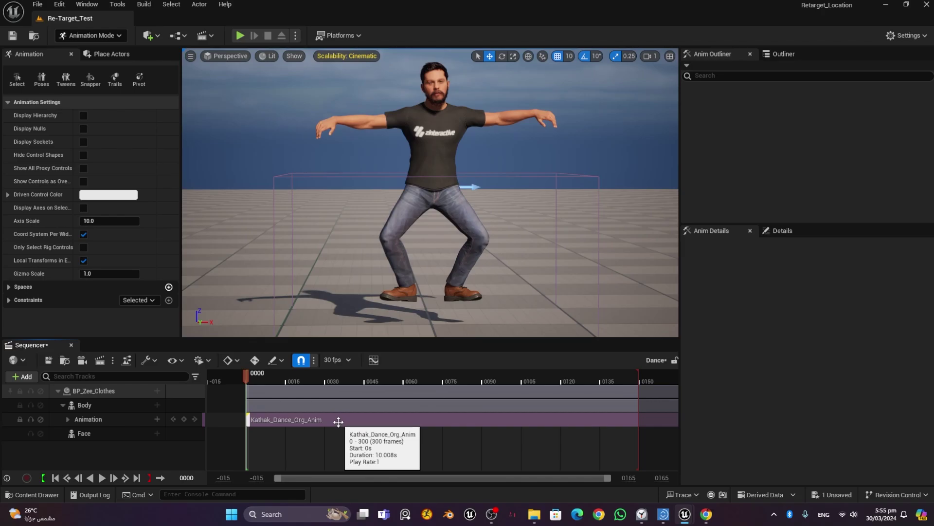
pyautogui.click(662, 478)
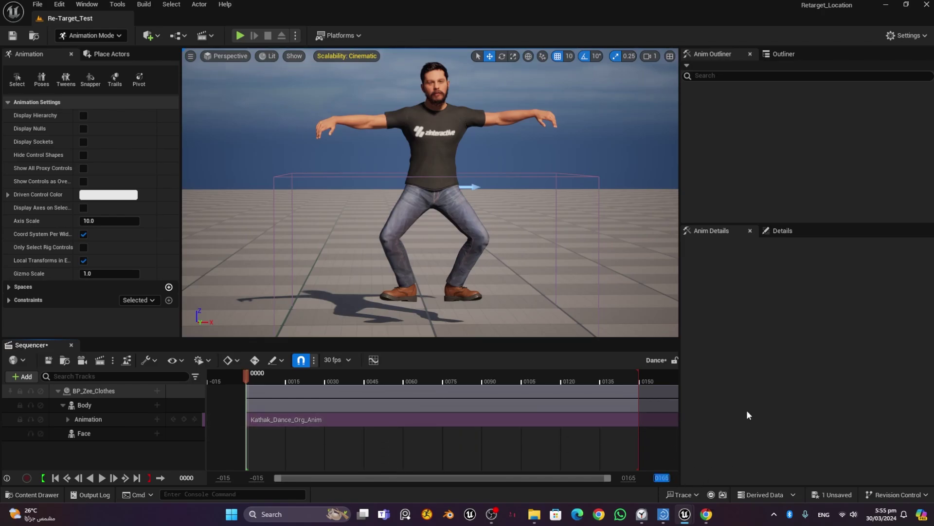
pyautogui.write('300')
pyautogui.press('Return')
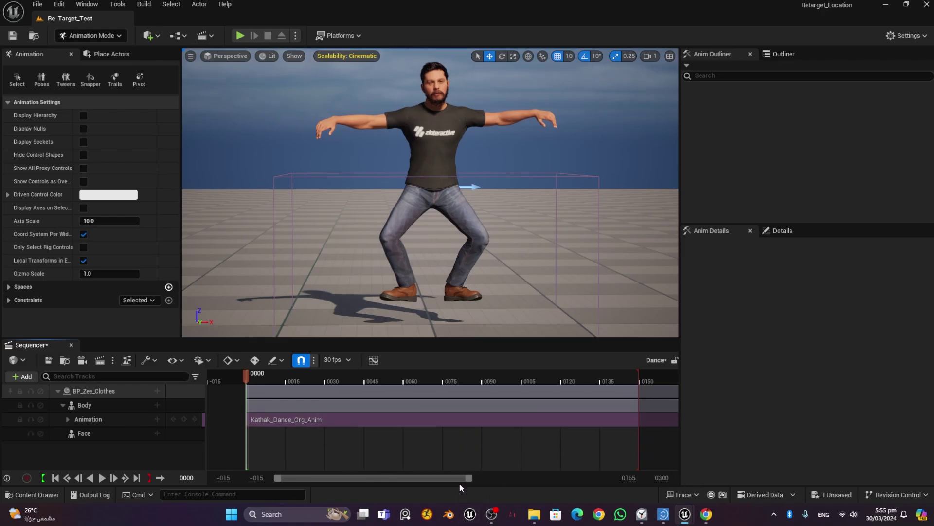
pyautogui.moveTo(470, 478); pyautogui.dragTo(657, 484)
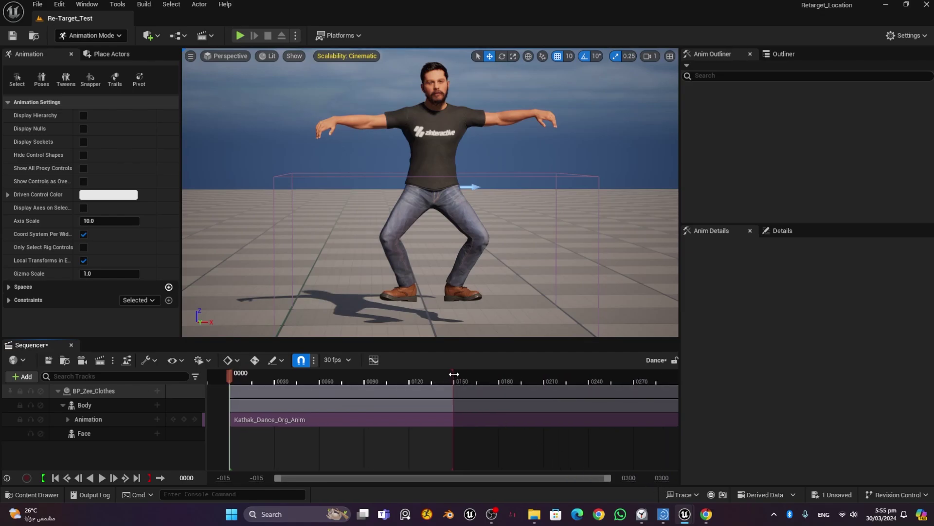
pyautogui.moveTo(454, 374); pyautogui.dragTo(681, 391)
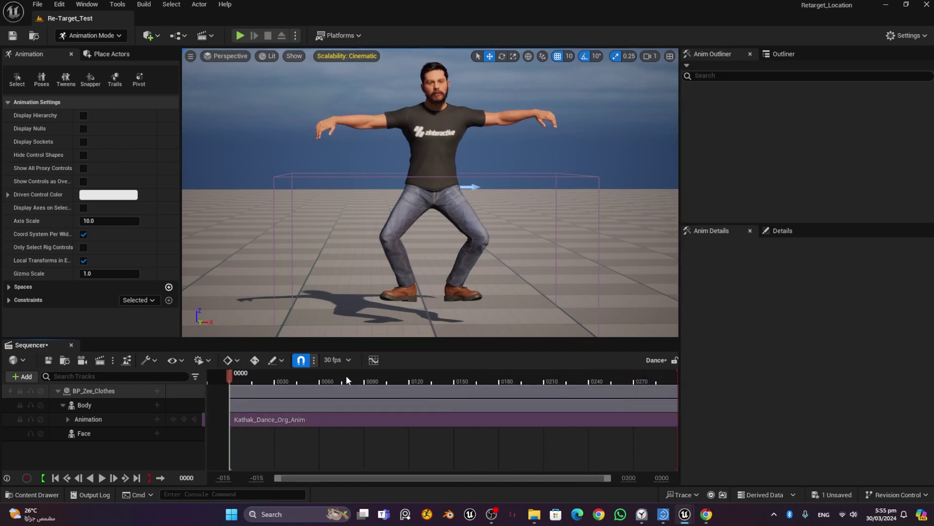
pyautogui.click(100, 478)
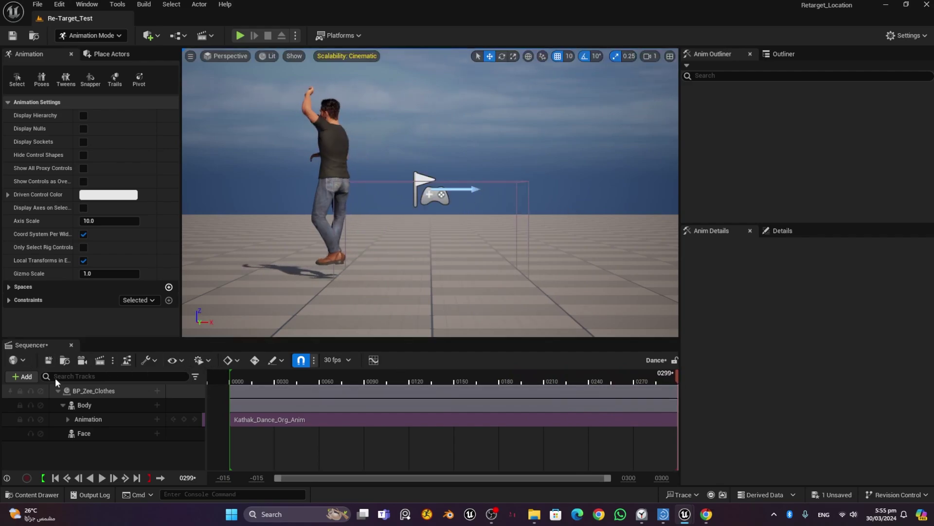
pyautogui.click(58, 478)
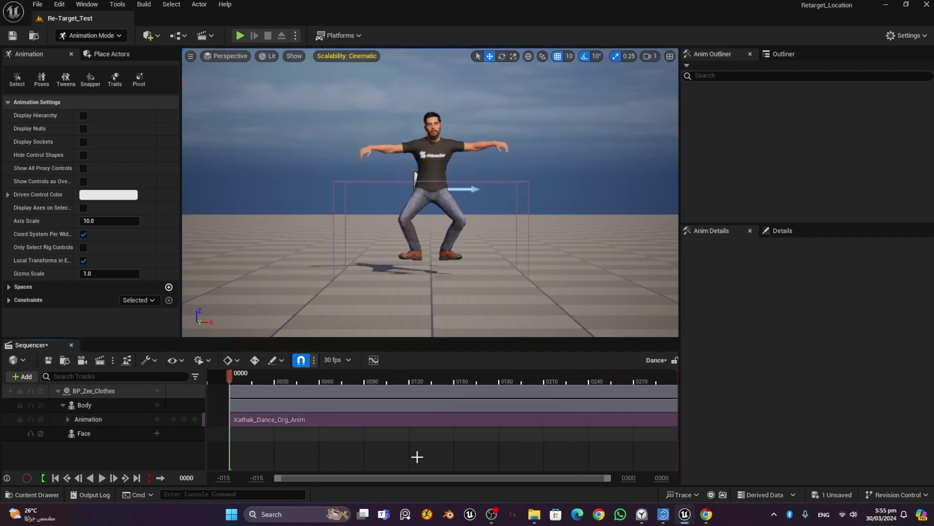
# Delete the Kathak Animation track from the character's Body and play the sequence without it
pyautogui.click(119, 422)
pyautogui.press('Delete')
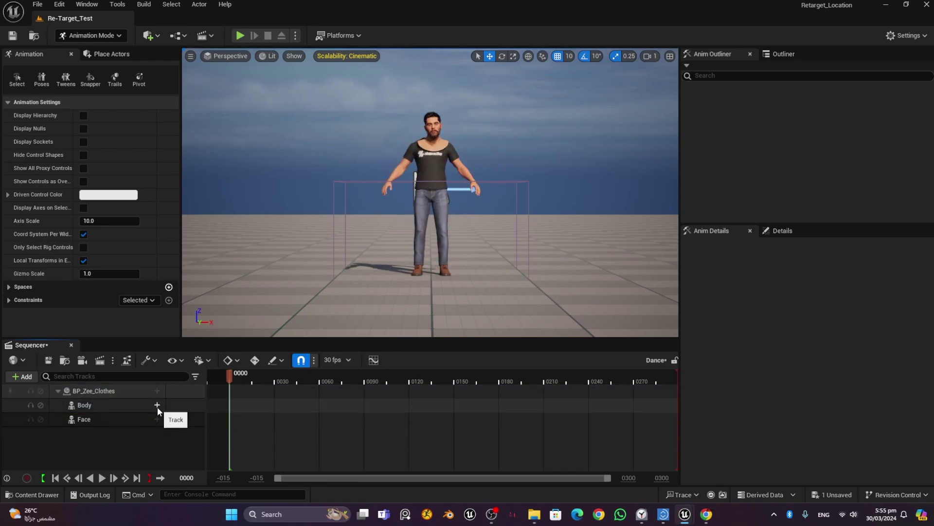
pyautogui.click(102, 477)
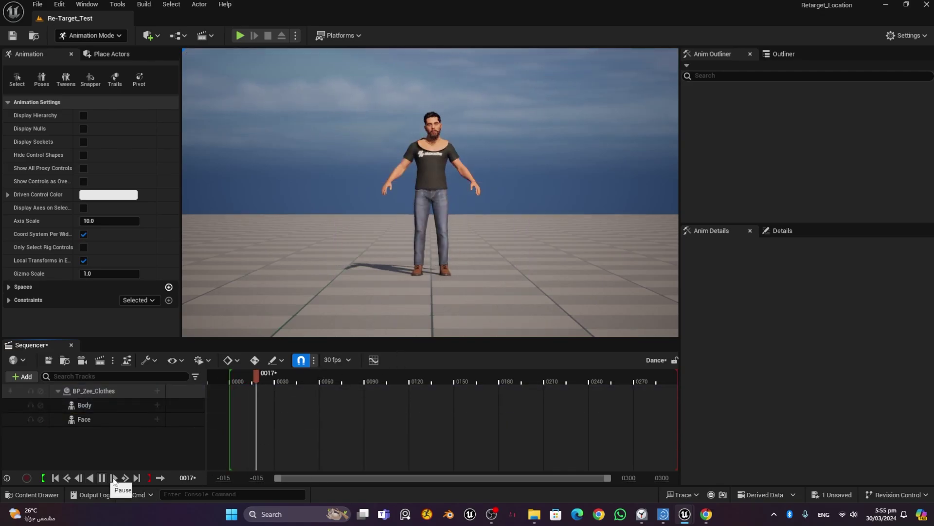
# Undo the track deletion, the playback range change and the added Kathak animation, and return the playhead to frame 0
pyautogui.hotkey('ctrl', 'z')
pyautogui.hotkey('ctrl', 'z')
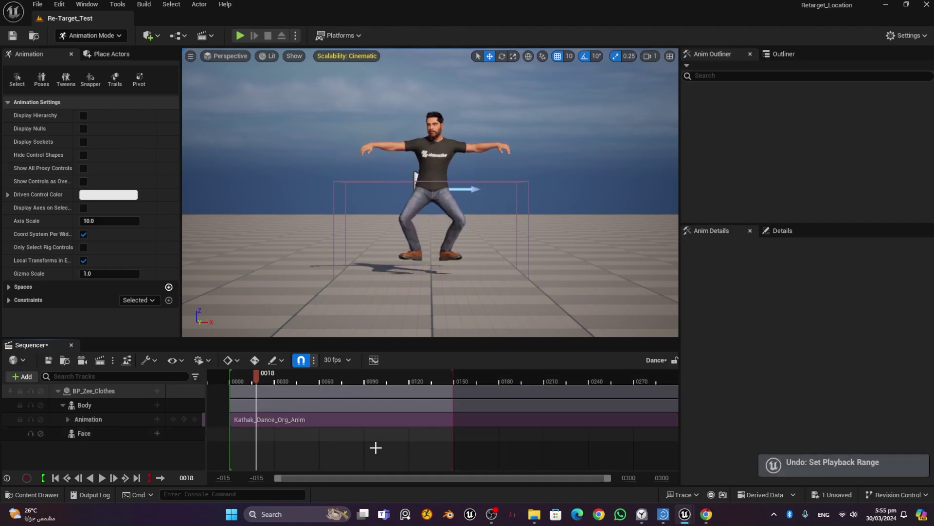
pyautogui.hotkey('ctrl', 'z')
pyautogui.click(257, 378)
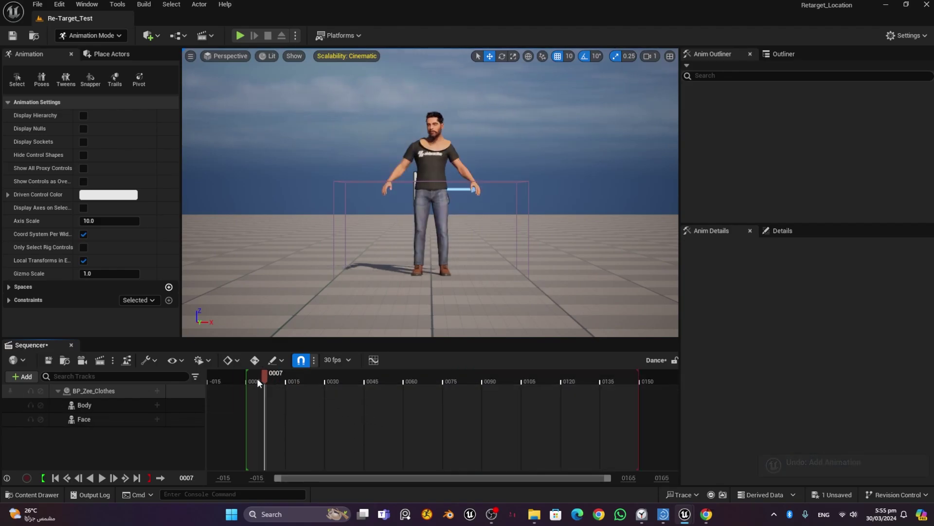
pyautogui.moveTo(257, 378); pyautogui.dragTo(249, 380)
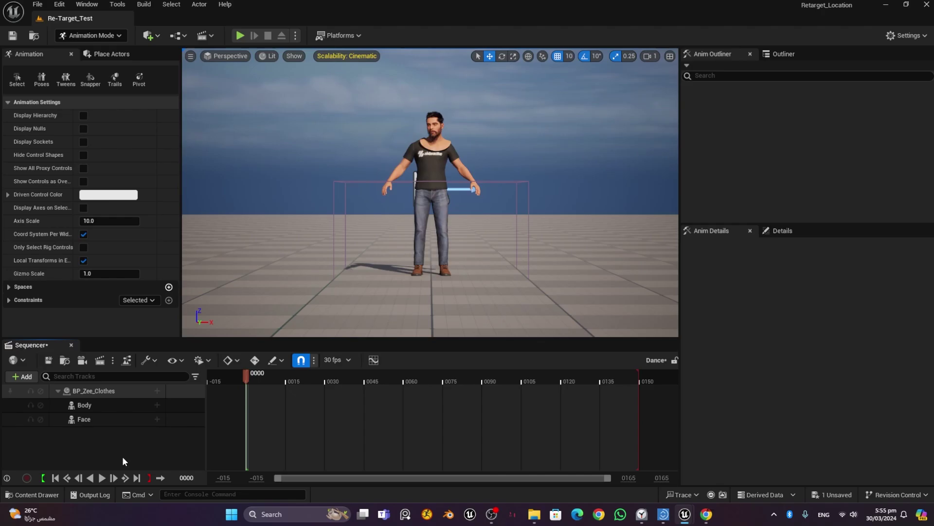
# Add the retargeted Gangnam_Style_Anim_mixamo_com from /Game/Animations as an animation on the character's Body track
pyautogui.click(157, 405)
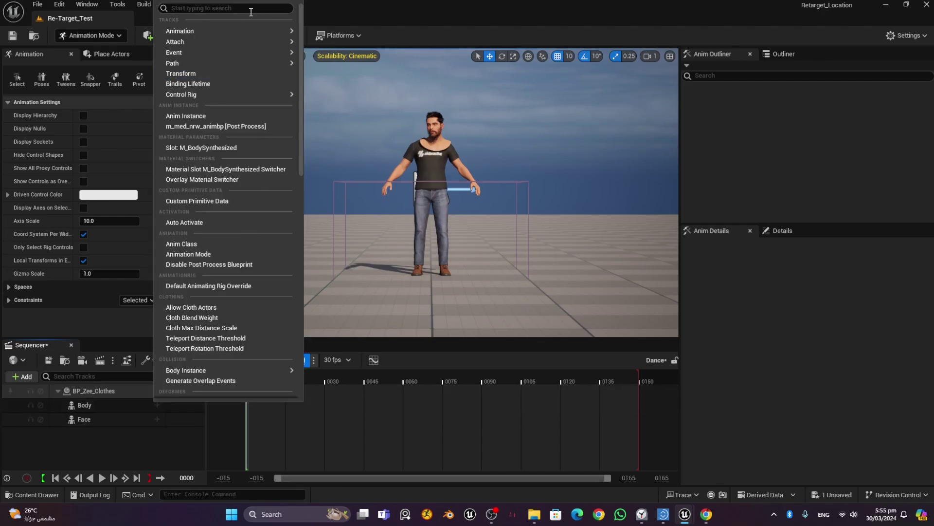
pyautogui.moveTo(231, 42)
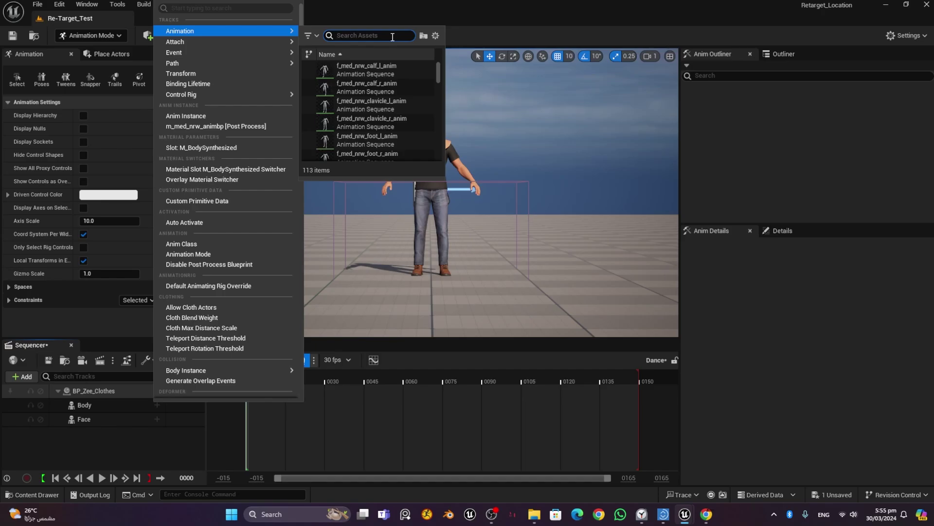
pyautogui.write('gan')
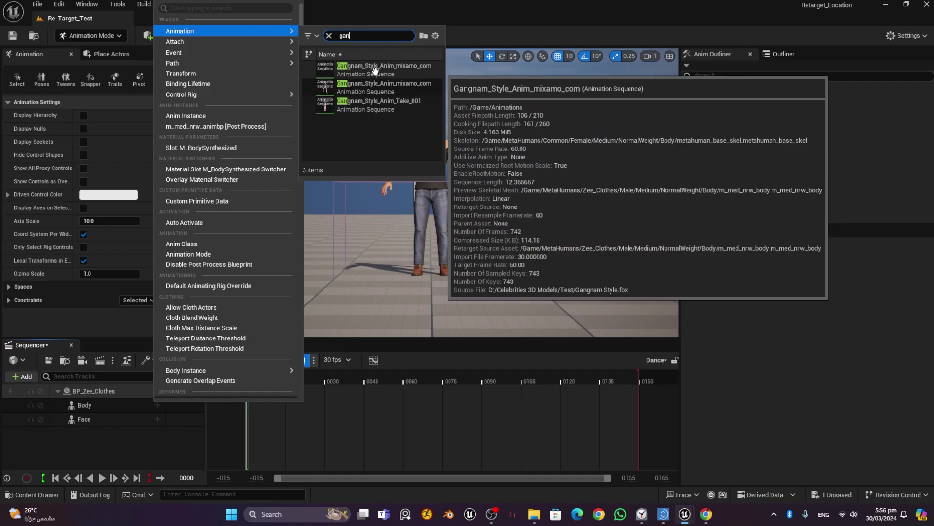
pyautogui.click(406, 71)
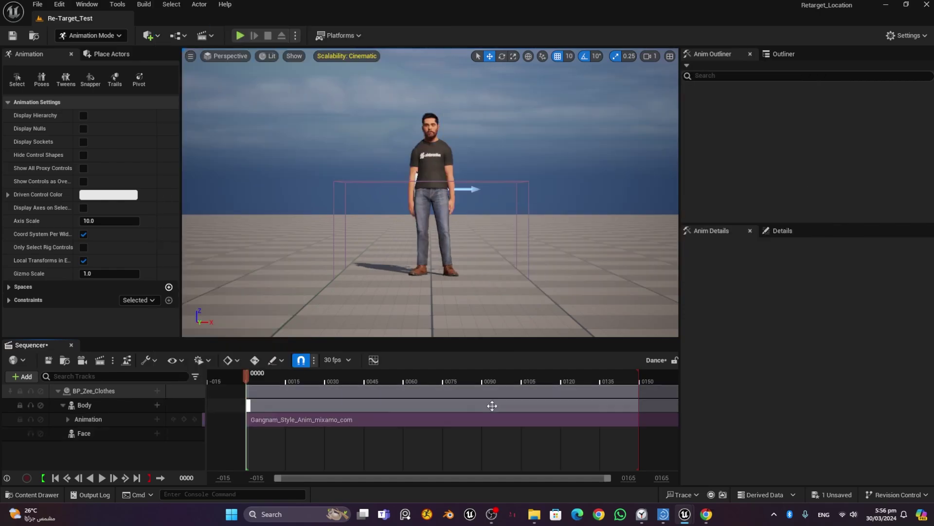
# Play the Gangnam Style animation in the sequence and return the playhead to frame 0
pyautogui.click(102, 478)
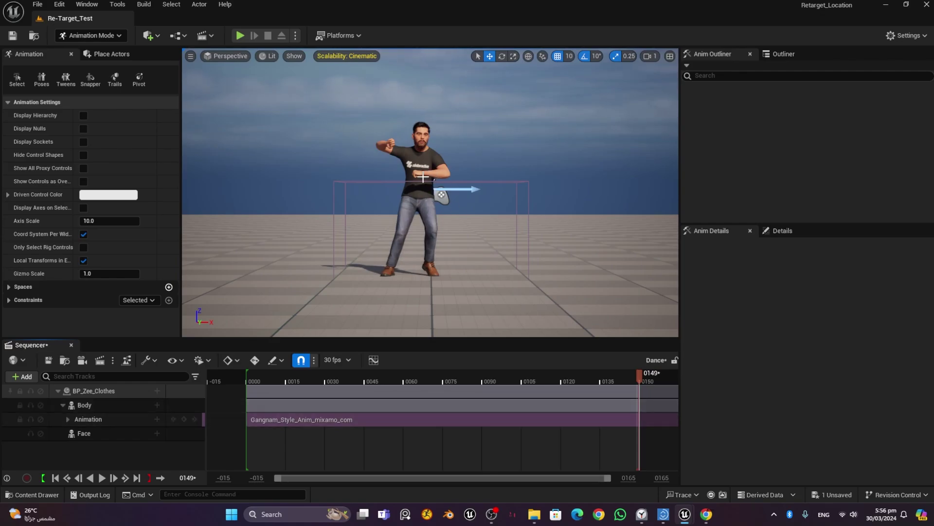
pyautogui.moveTo(313, 379); pyautogui.dragTo(276, 380)
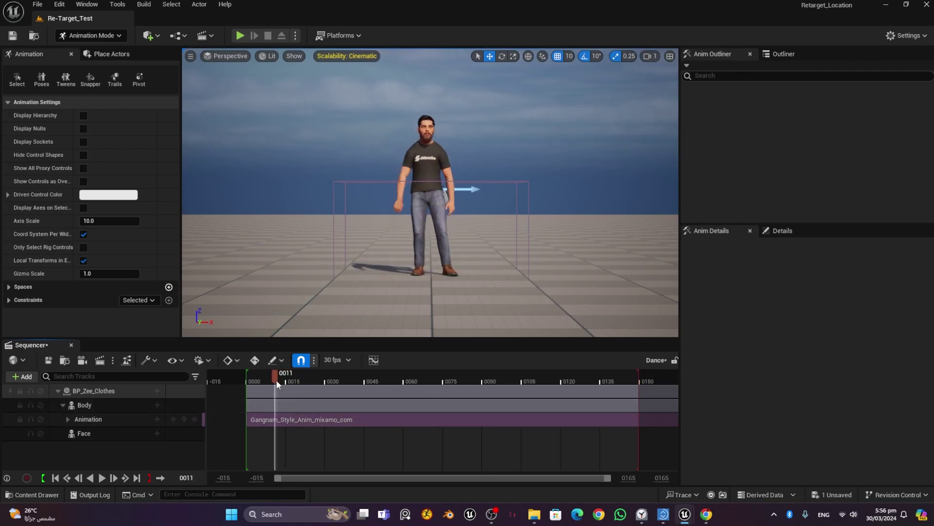
pyautogui.click(56, 478)
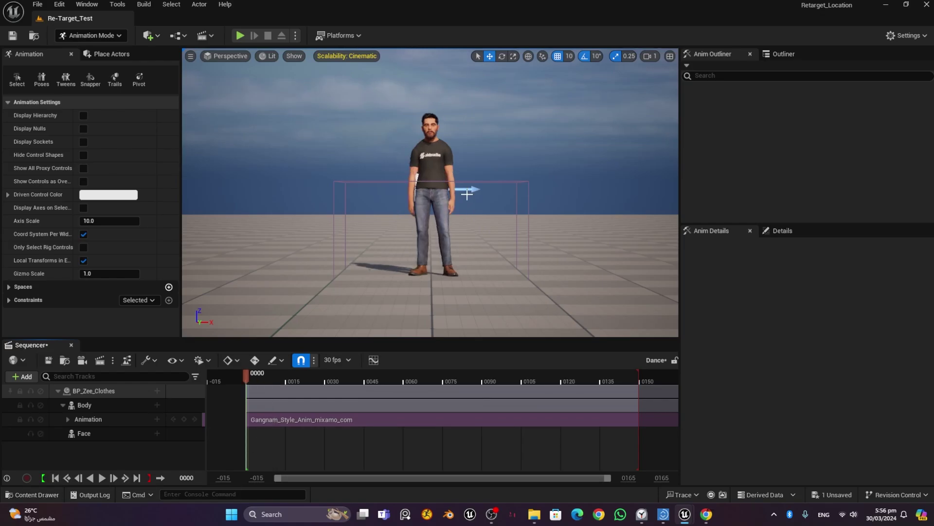
# Bake the Body's Gangnam Style animation to the MetaHuman_ControlRig, leaving Reduce Keys off and Reset Controls on
pyautogui.scroll(5, 443, 163)
pyautogui.keyDown('alt'); pyautogui.moveTo(443, 163); pyautogui.dragTo(443, 194); pyautogui.keyUp('alt')
pyautogui.moveTo(443, 164); pyautogui.dragTo(423, 240, button='middle')
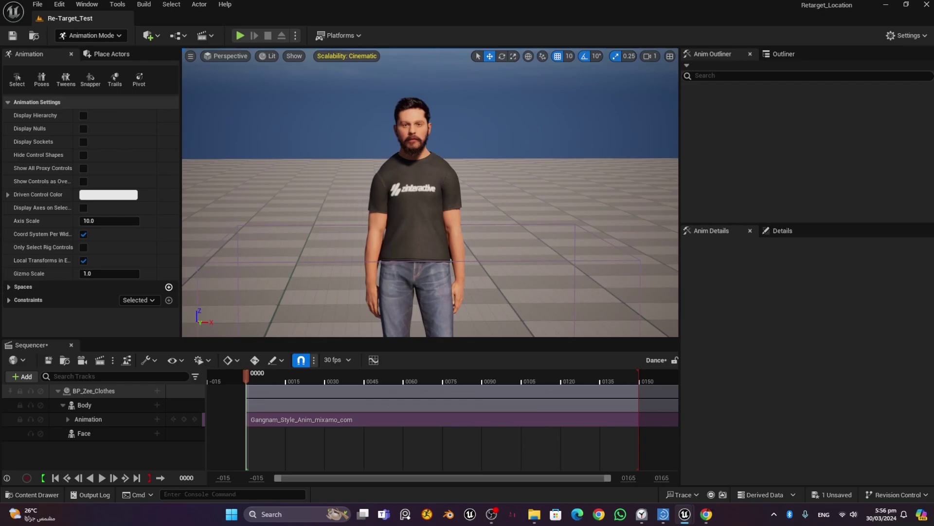
pyautogui.rightClick(93, 391)
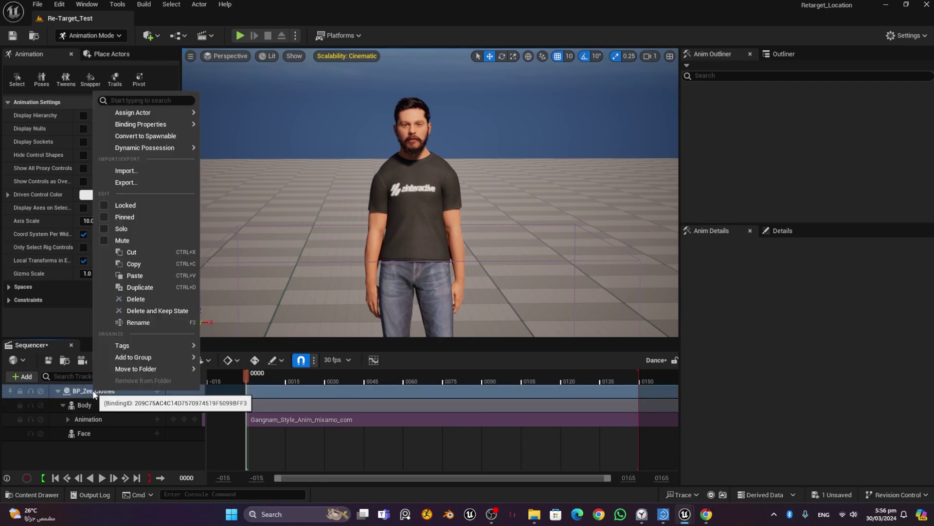
pyautogui.click(93, 402)
pyautogui.rightClick(93, 402)
pyautogui.moveTo(170, 233)
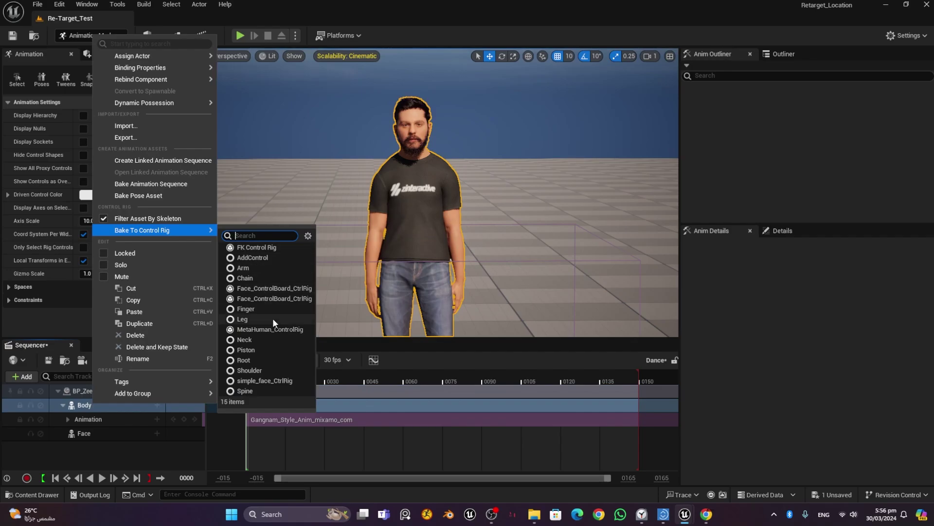
pyautogui.click(275, 331)
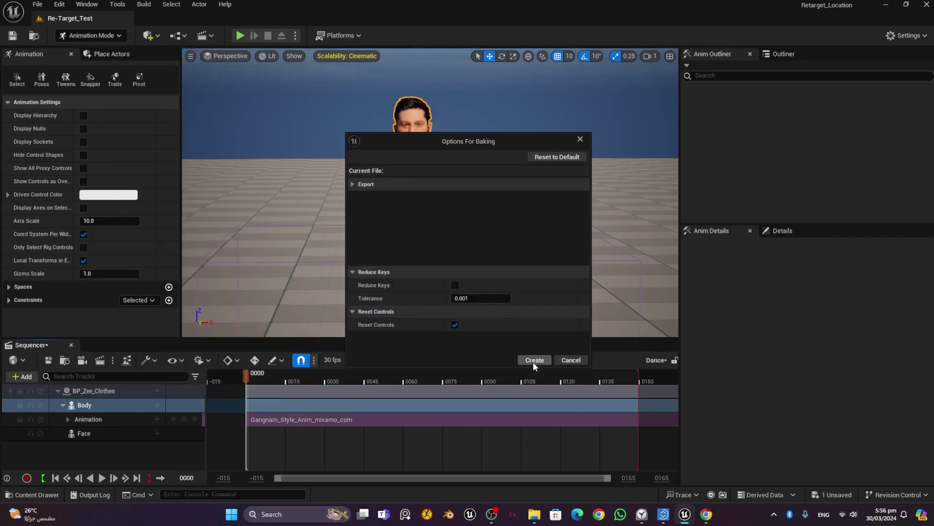
pyautogui.click(535, 360)
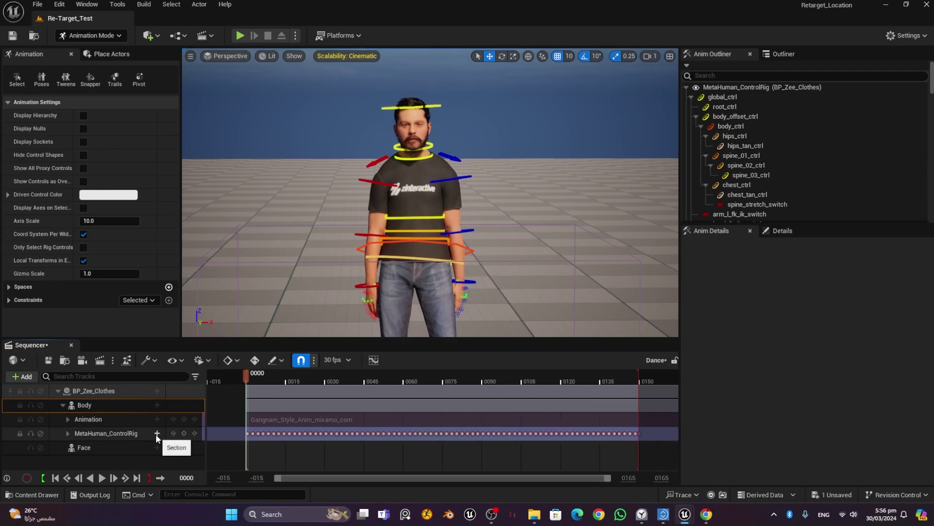
# Add a second section to the baked MetaHuman_ControlRig track under Body
pyautogui.click(156, 433)
pyautogui.click(196, 460)
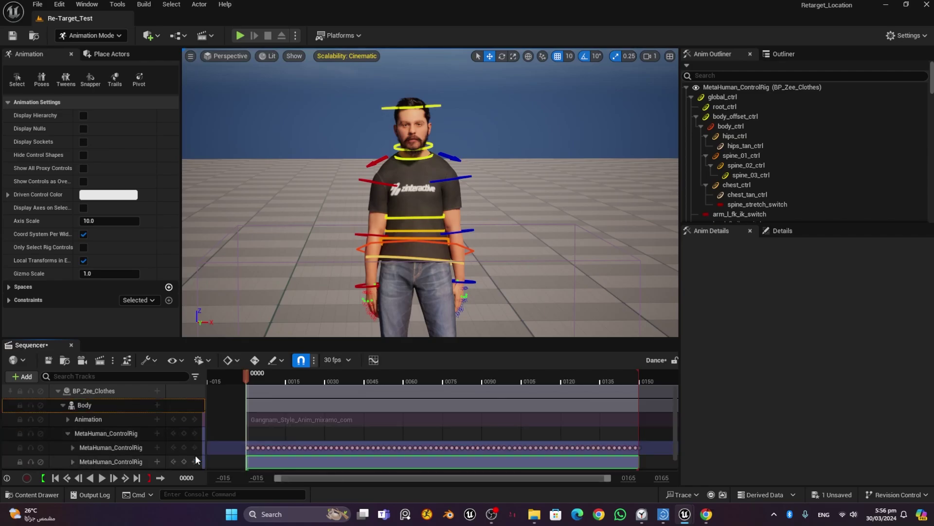
pyautogui.scroll(-1, 177, 407)
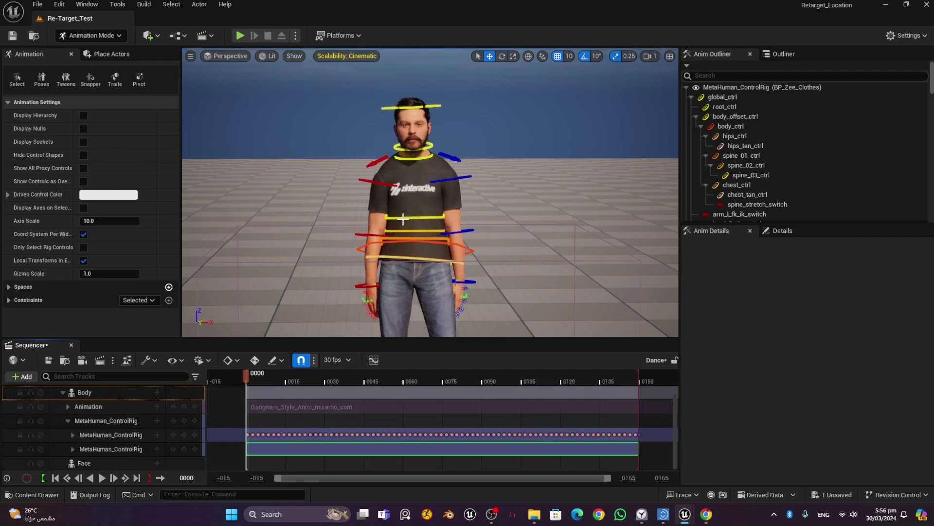
# Turn on auto-keying, rotate clavicle_r_ctrl upward to a Y rotation of about 3.29 and key it at frame 0
pyautogui.click(374, 161)
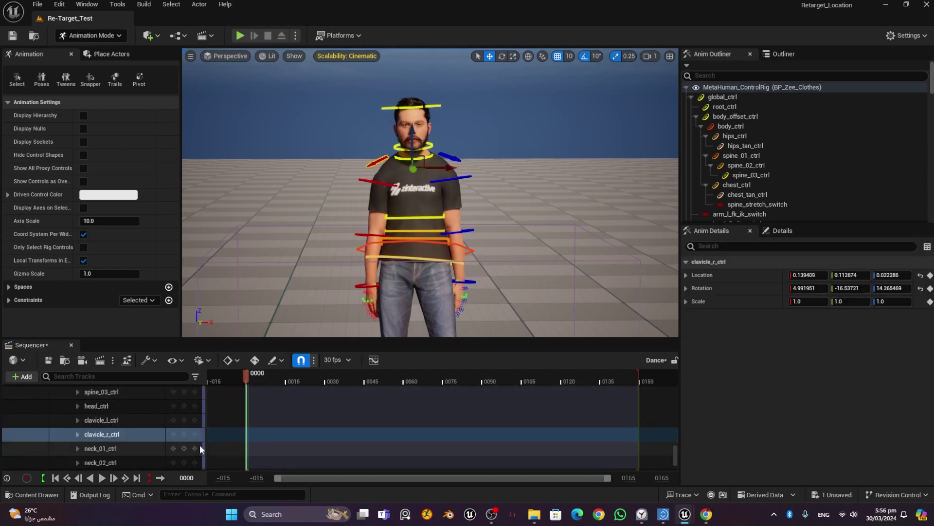
pyautogui.click(254, 360)
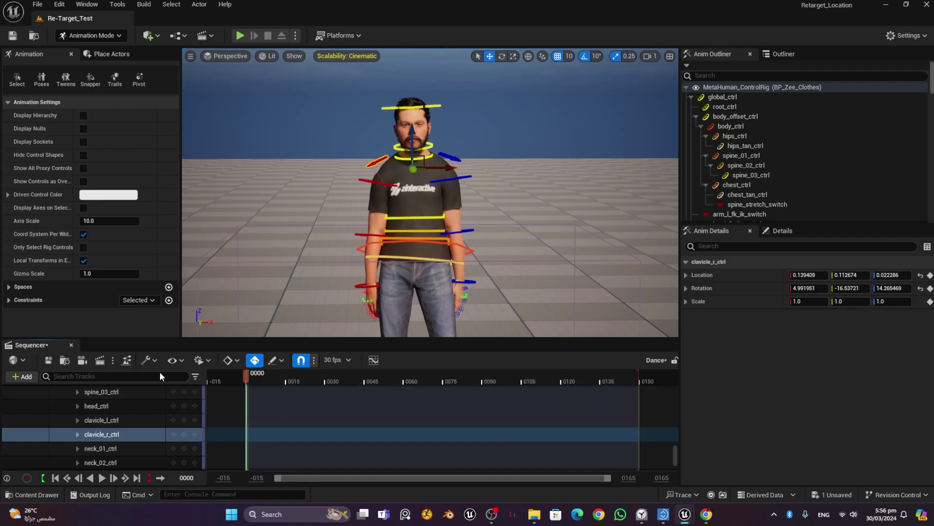
pyautogui.press('e')
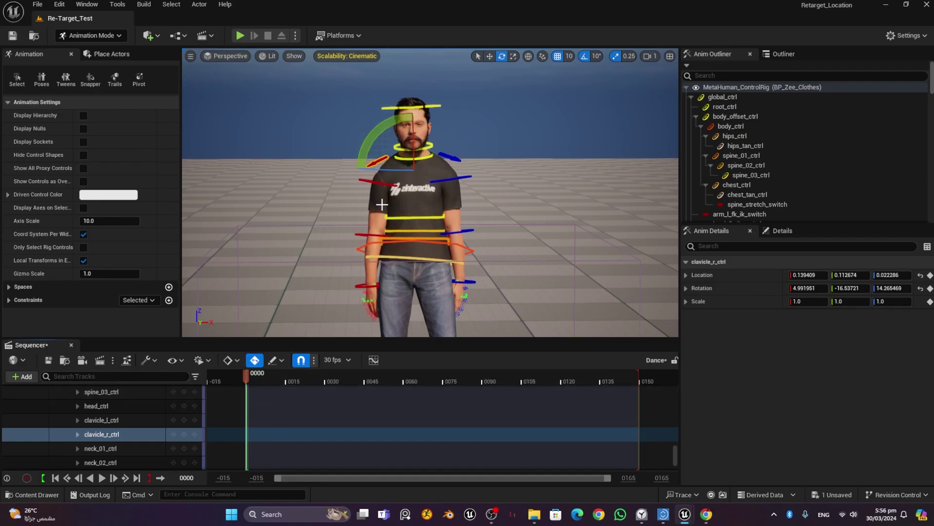
pyautogui.moveTo(382, 142); pyautogui.dragTo(467, 190)
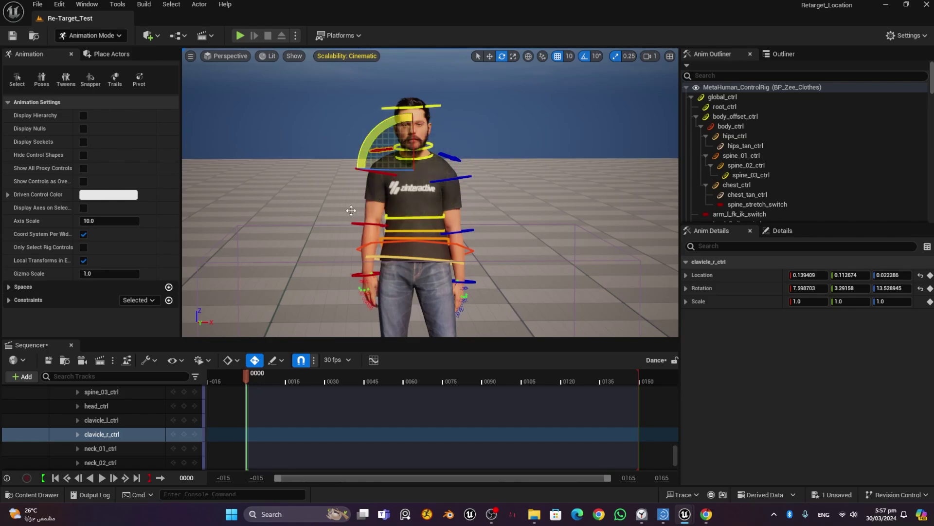
pyautogui.click(184, 433)
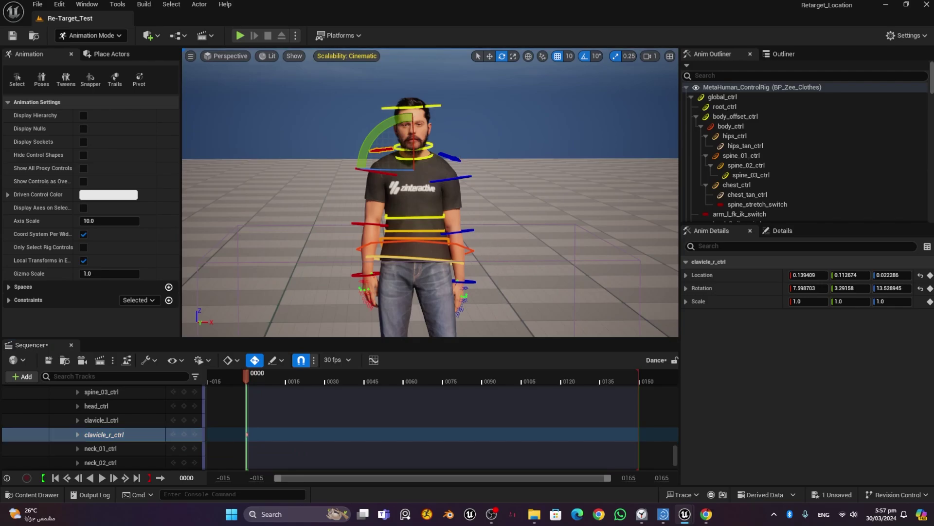
# Rotate clavicle_l_ctrl upward by 20 degrees and key it at frame 0
pyautogui.click(458, 159)
pyautogui.moveTo(466, 161); pyautogui.dragTo(474, 167)
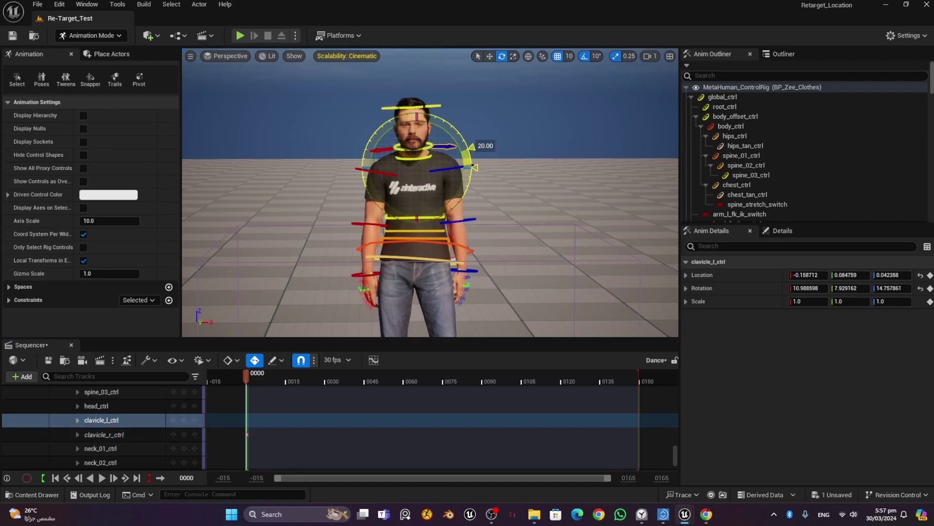
pyautogui.click(184, 419)
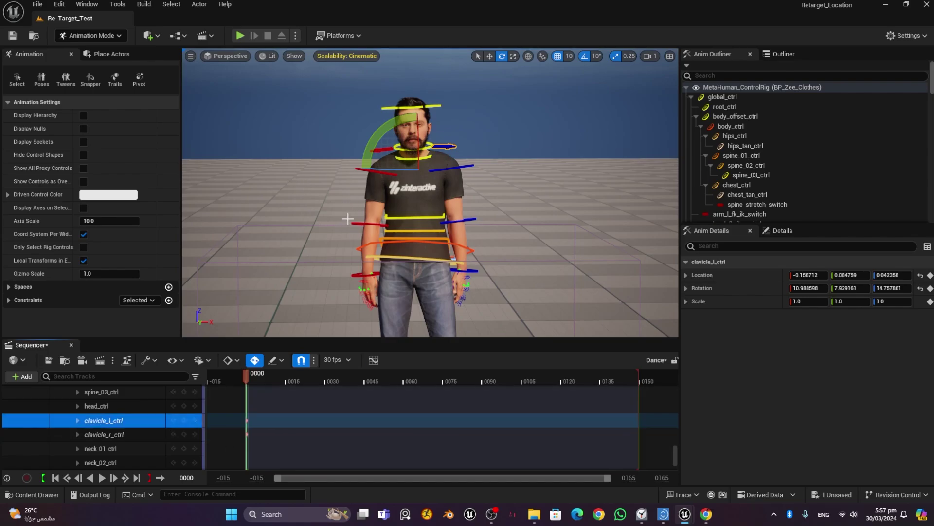
# With position grid snapping off, move clavicle_l_ctrl slightly outward and down to about X 1.23, Z -1.04
pyautogui.keyDown('alt'); pyautogui.moveTo(298, 209); pyautogui.dragTo(468, 167); pyautogui.keyUp('alt')
pyautogui.press('w')
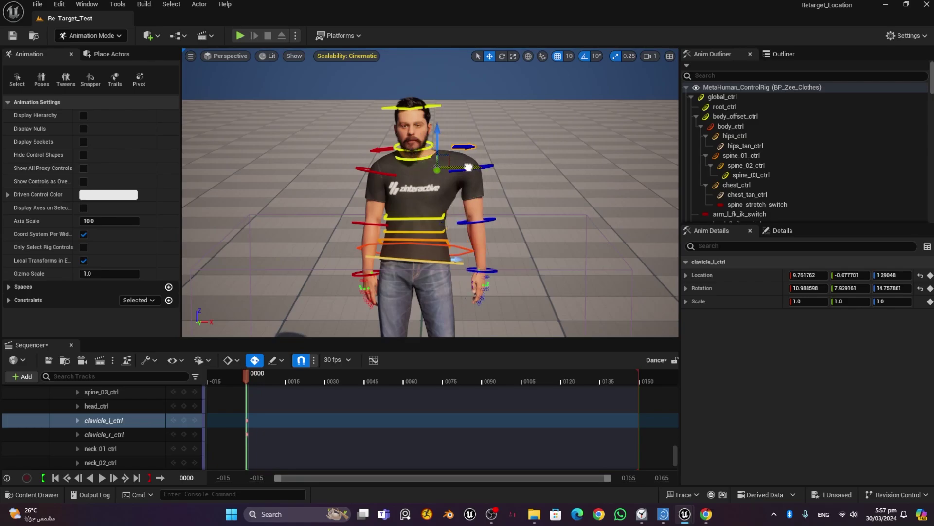
pyautogui.hotkey('ctrl', 'z')
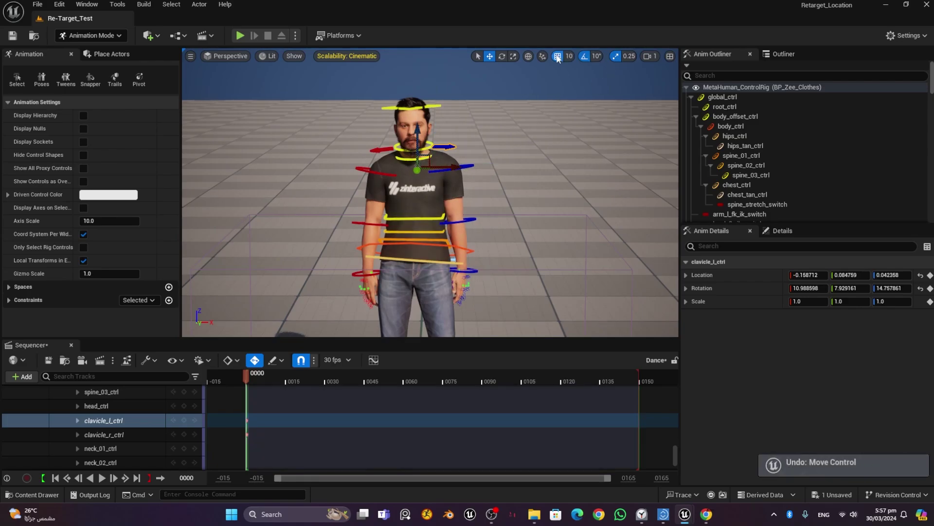
pyautogui.moveTo(419, 142); pyautogui.dragTo(420, 144)
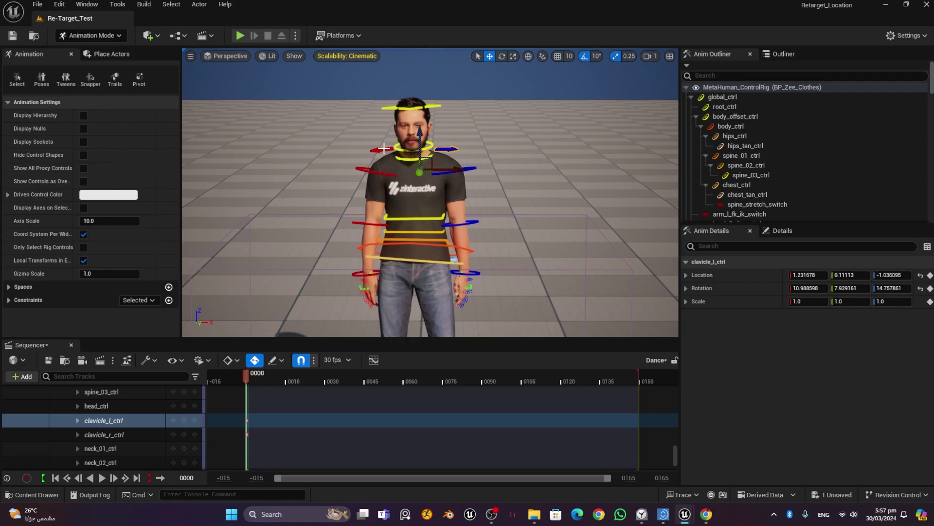
# Move clavicle_r_ctrl slightly to about X 0.79, Z 0.63 and key it at frame 0
pyautogui.click(433, 166)
pyautogui.moveTo(435, 167); pyautogui.dragTo(413, 137)
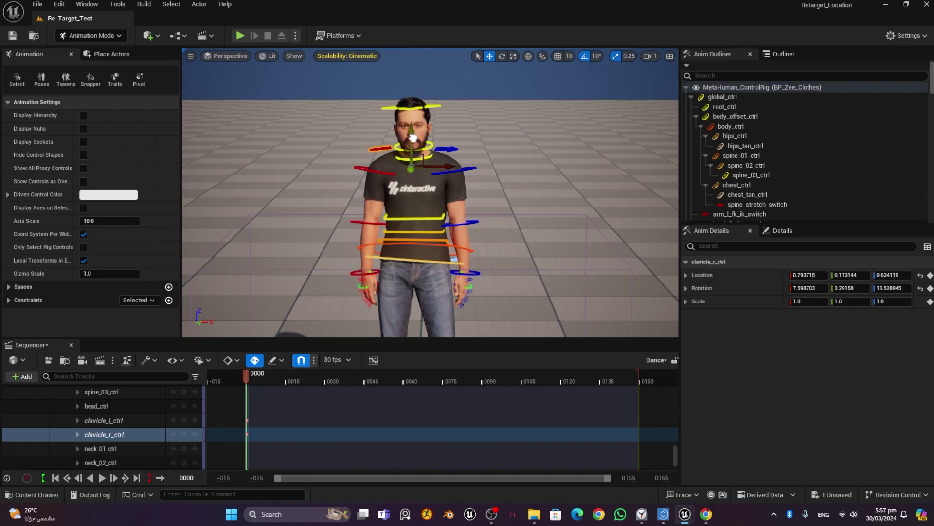
pyautogui.click(182, 437)
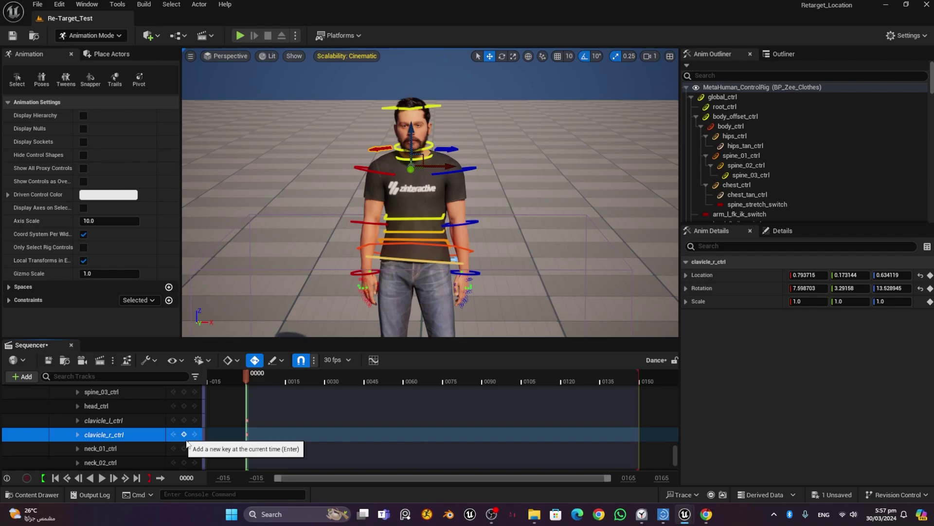
# Collapse the MetaHuman_ControlRig track under Body and clear the clavicle control selection
pyautogui.click(452, 149)
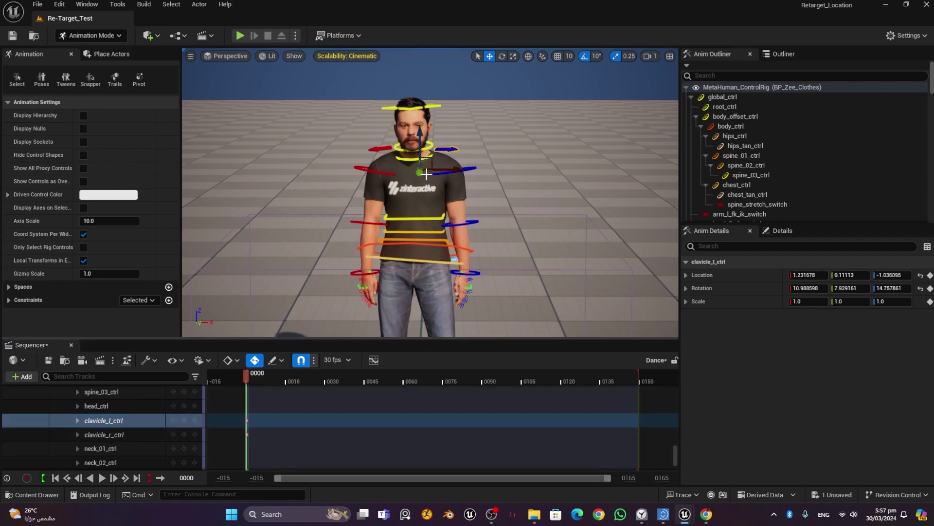
pyautogui.scroll(-10, 100, 437)
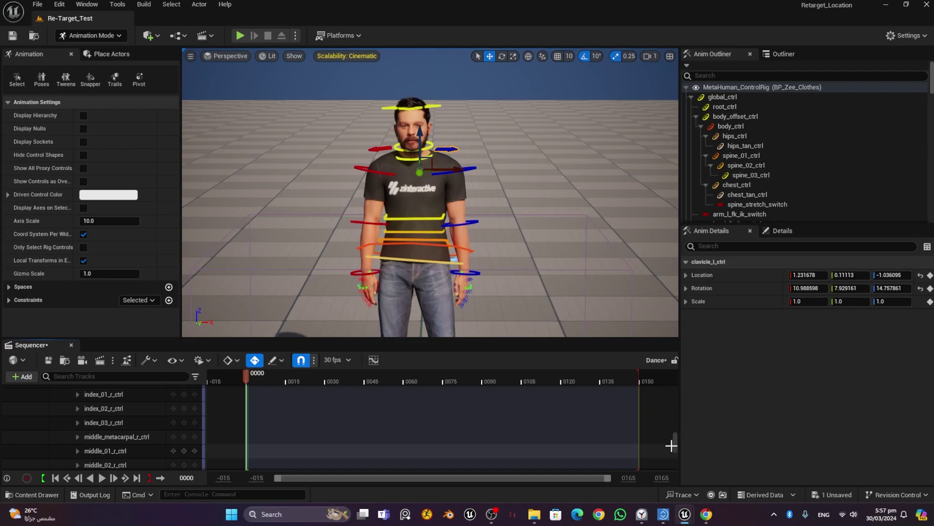
pyautogui.moveTo(674, 445); pyautogui.dragTo(659, 395)
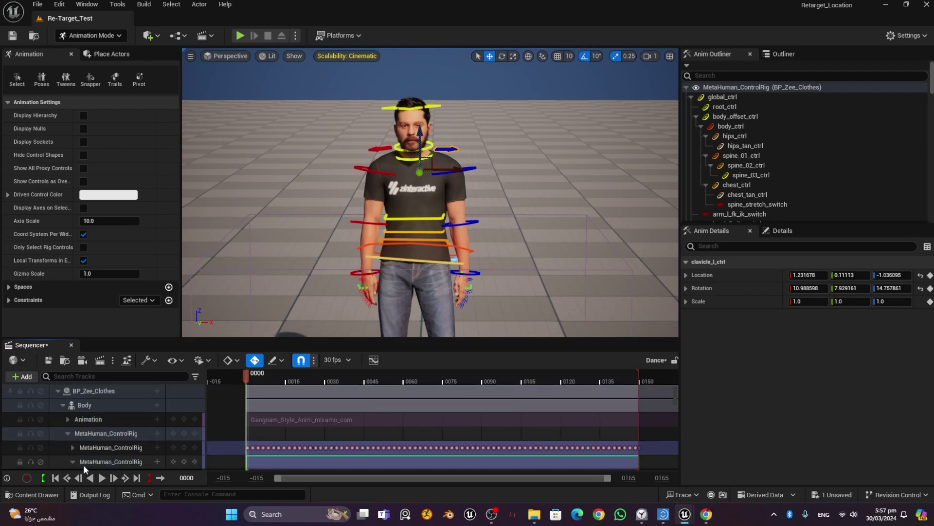
pyautogui.click(68, 433)
pyautogui.click(114, 463)
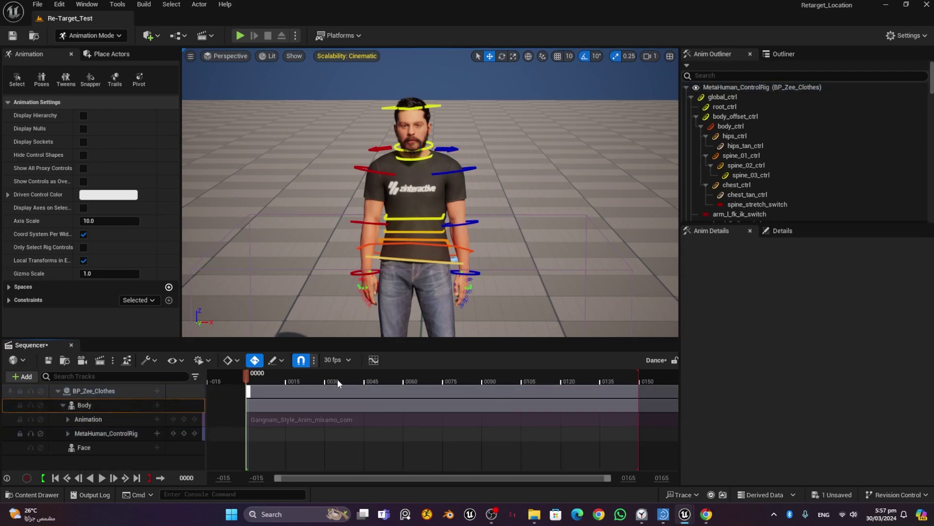
# Play the sequence with the whole character in view to review the dance with the adjusted shoulders
pyautogui.press('s')
pyautogui.moveTo(508, 245); pyautogui.dragTo(544, 235, button='right')
pyautogui.press('w')
pyautogui.press('w')
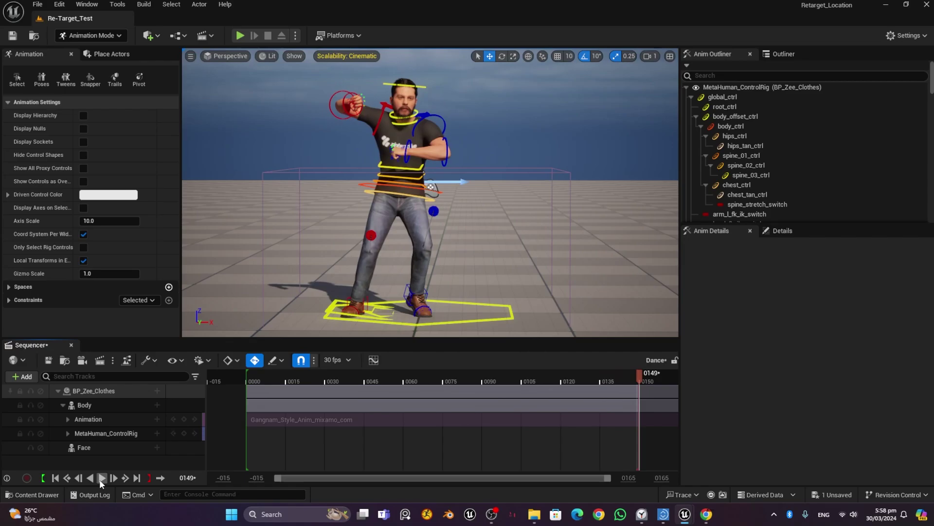
pyautogui.click(102, 478)
pyautogui.click(101, 478)
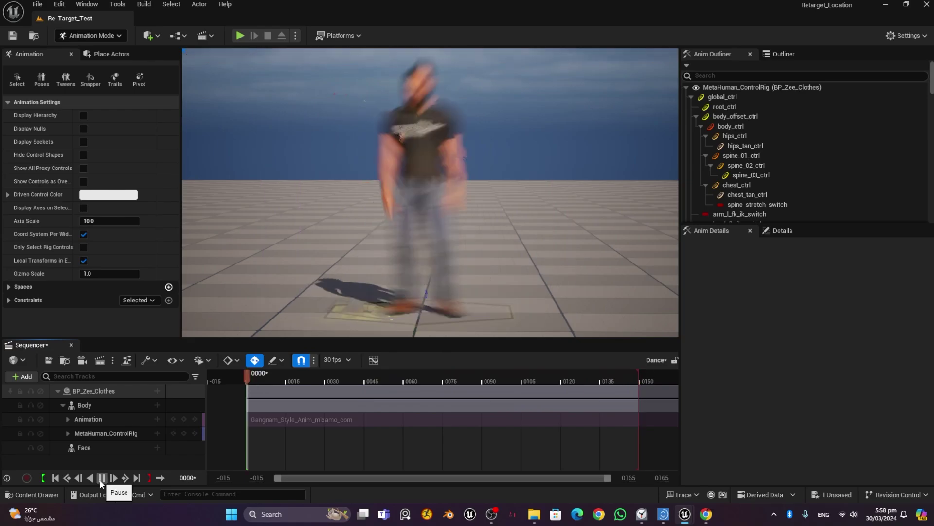